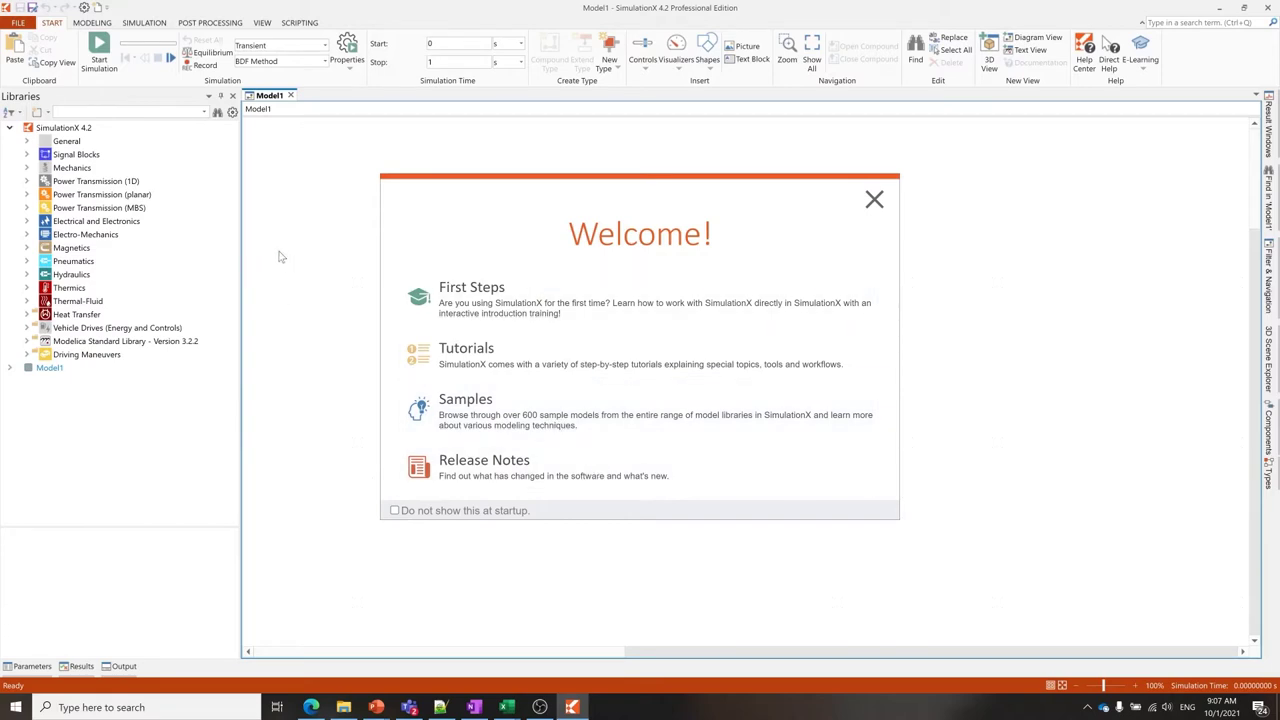
Close the Welcome dialog to reveal the empty Model1 workspace.
{"action": "left_click", "coordinate": [874, 199]}
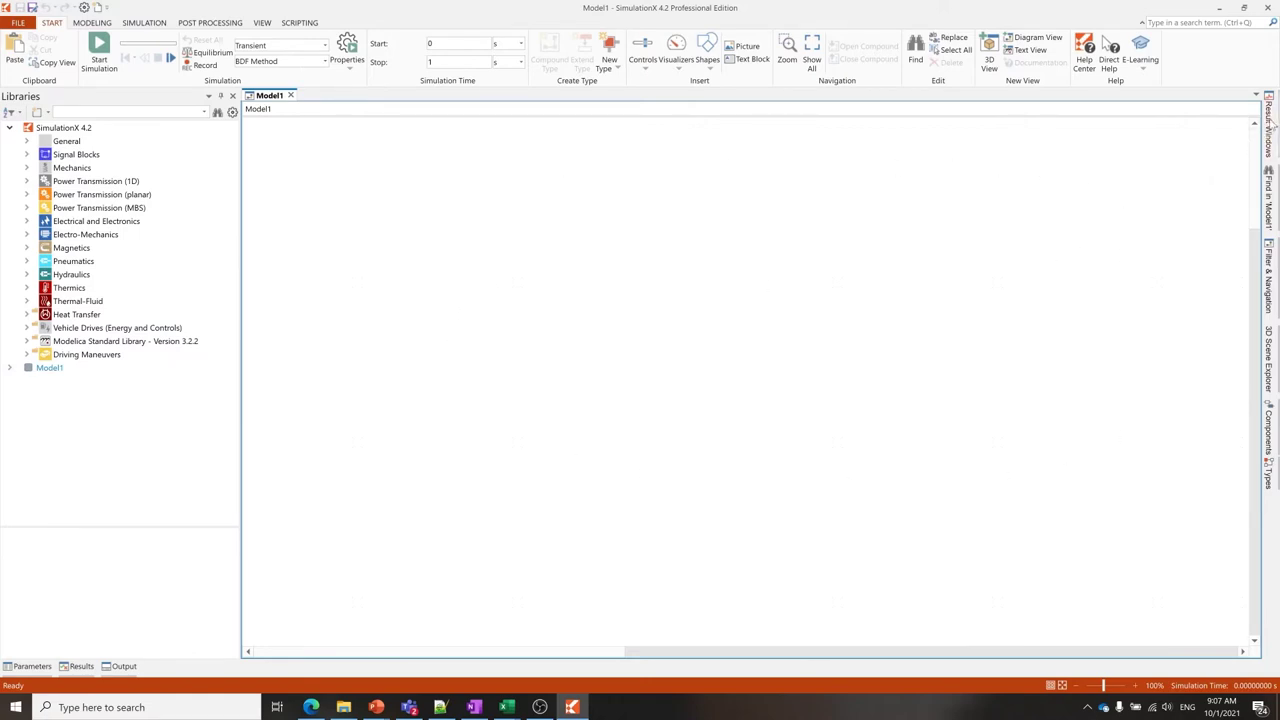
{"action": "mouse_move", "coordinate": [1270, 125]}
{"action": "mouse_move", "coordinate": [1272, 200]}
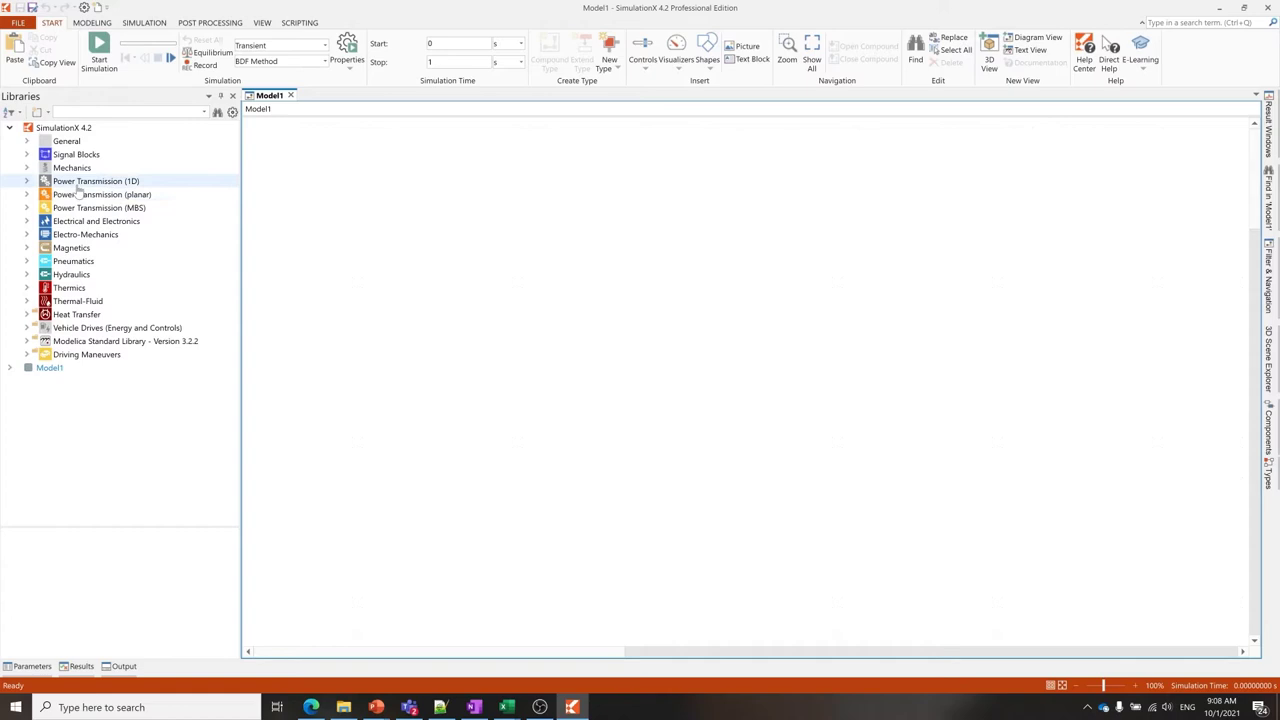
{"action": "left_click", "coordinate": [26, 167]}
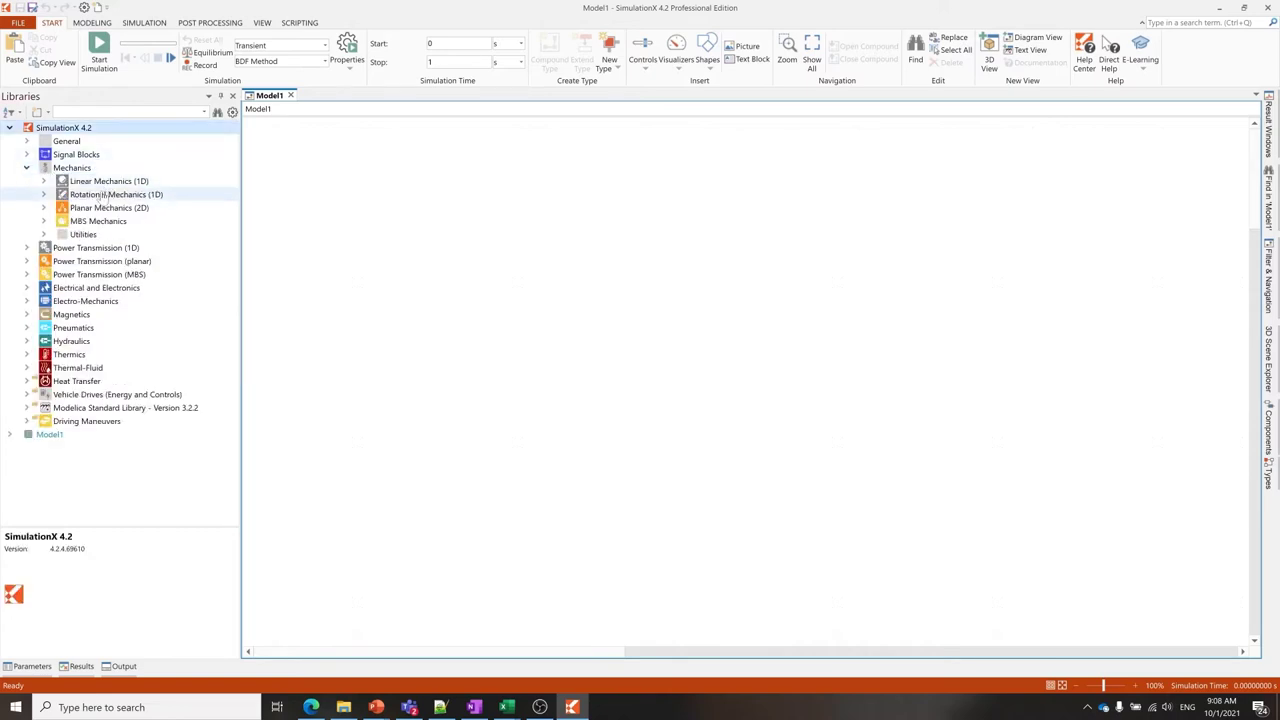
{"action": "left_click", "coordinate": [26, 168]}
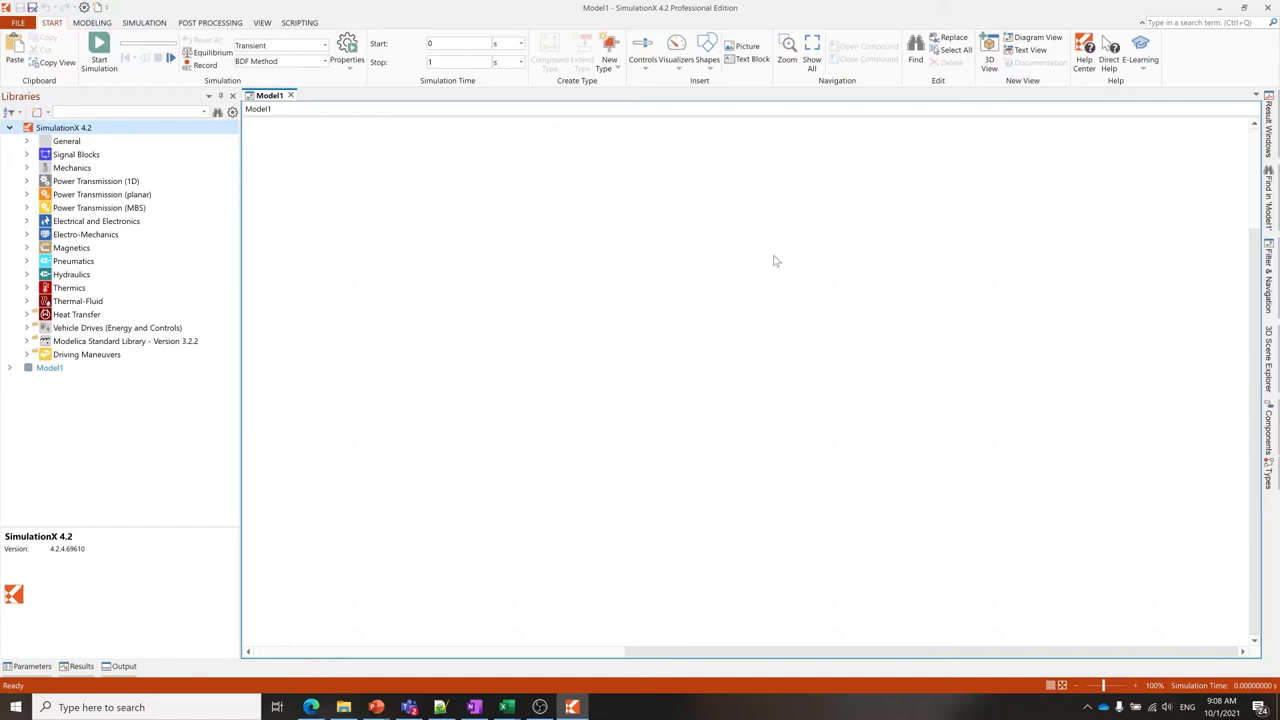
Place a Mass and a Spring-Damper-Backlash from Linear Mechanics (1D) onto Model1.
{"action": "left_click", "coordinate": [27, 168]}
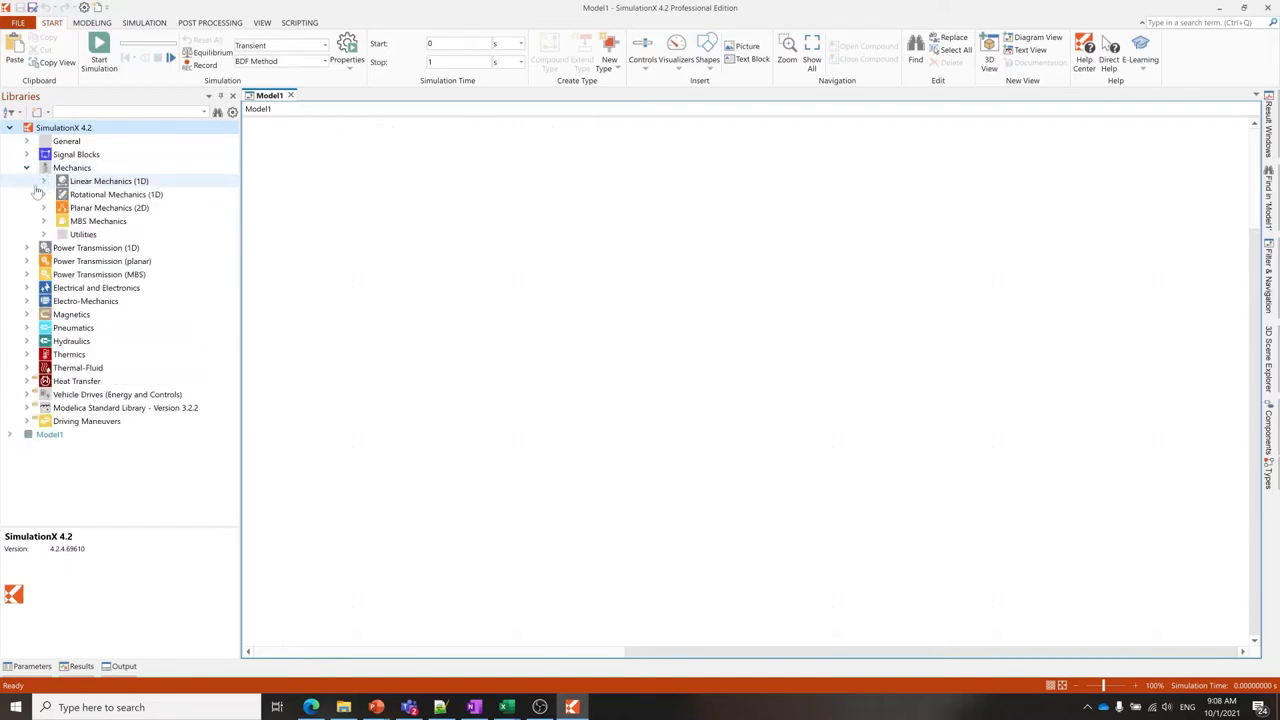
{"action": "left_click", "coordinate": [43, 181]}
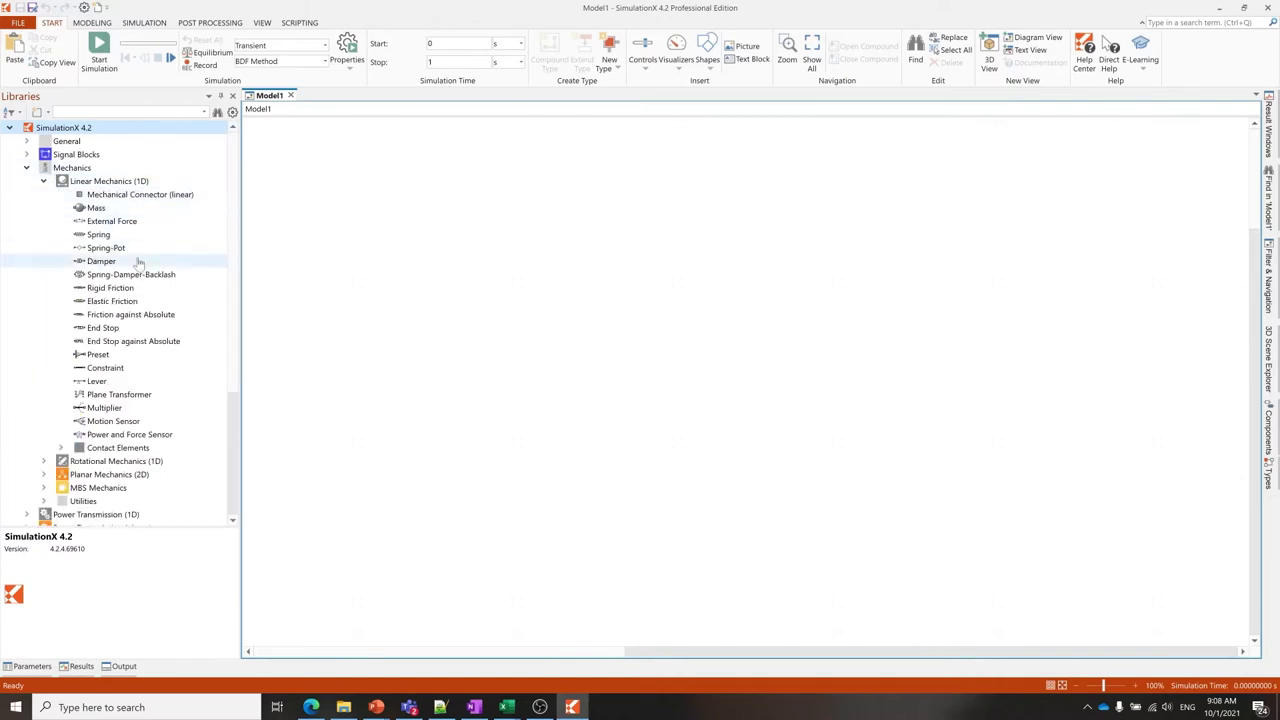
{"action": "left_click_drag", "start_coordinate": [93, 210], "coordinate": [530, 218]}
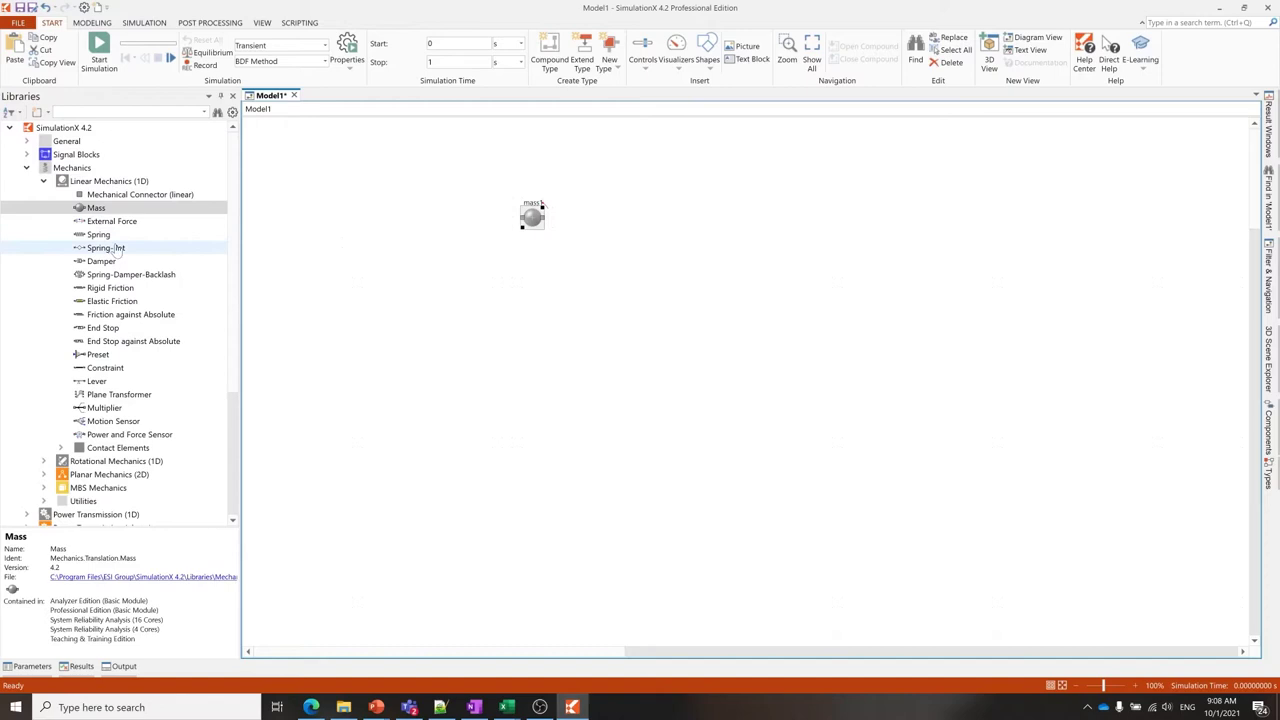
{"action": "left_click_drag", "start_coordinate": [118, 277], "coordinate": [411, 184]}
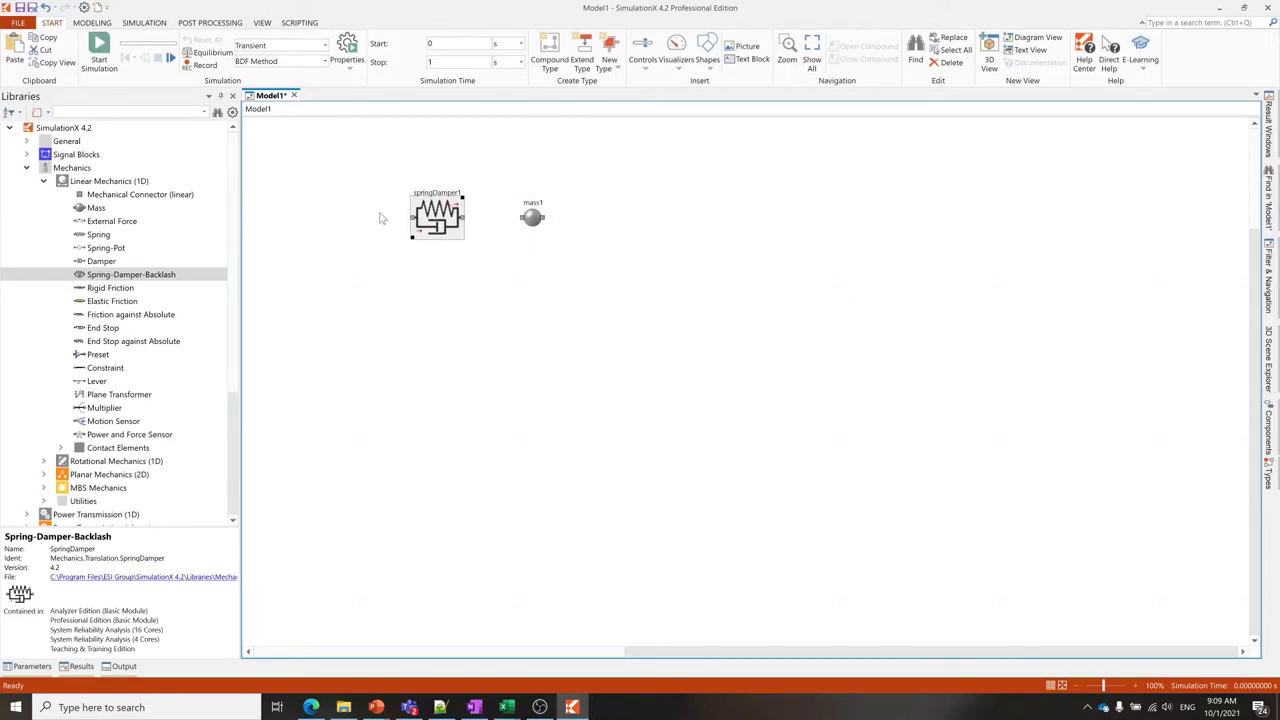
Connect springDamper1's right end to mass1.
{"action": "left_click", "coordinate": [492, 245]}
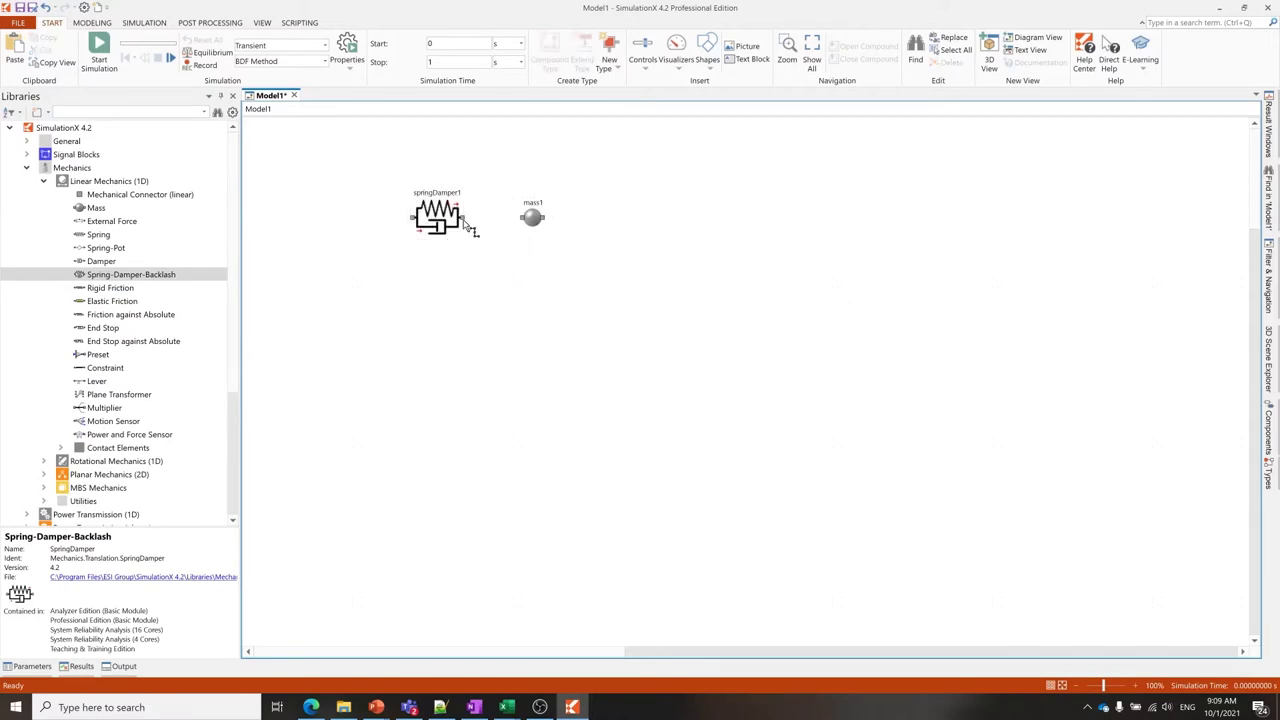
{"action": "left_click_drag", "start_coordinate": [476, 225], "coordinate": [527, 222]}
{"action": "left_click", "coordinate": [485, 256]}
{"action": "double_click", "coordinate": [436, 226]}
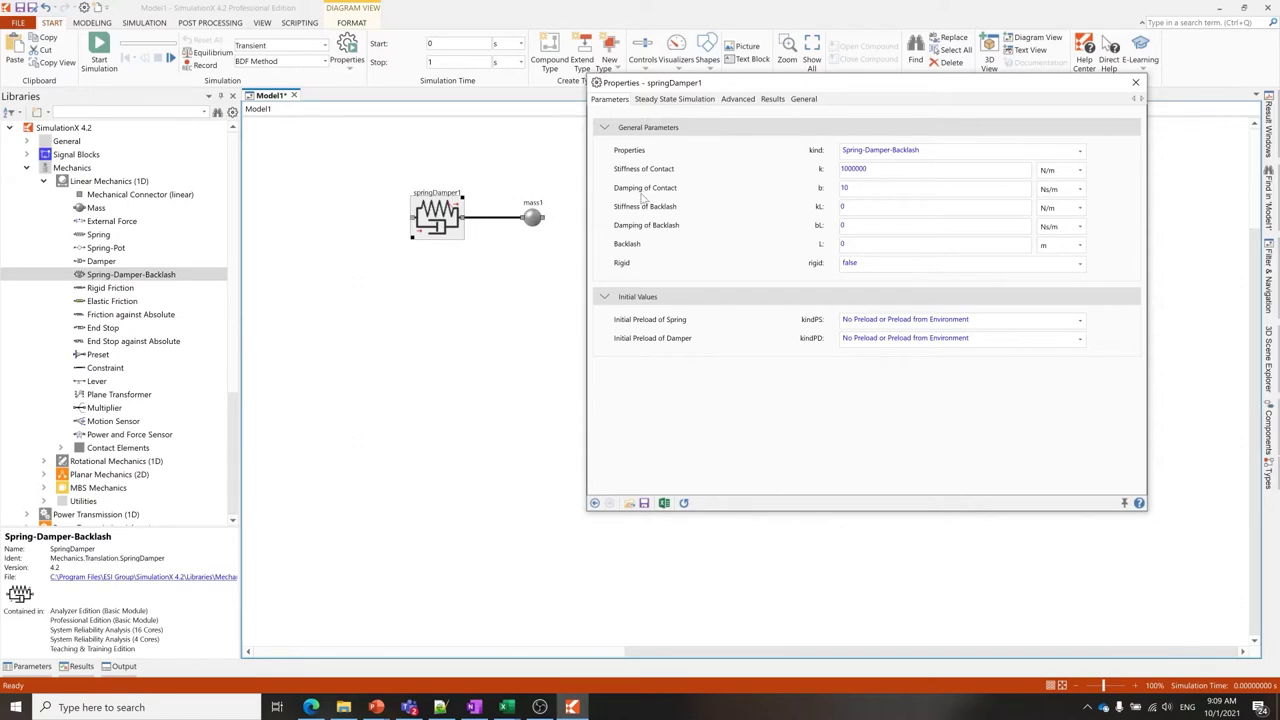
{"action": "left_click", "coordinate": [1080, 152]}
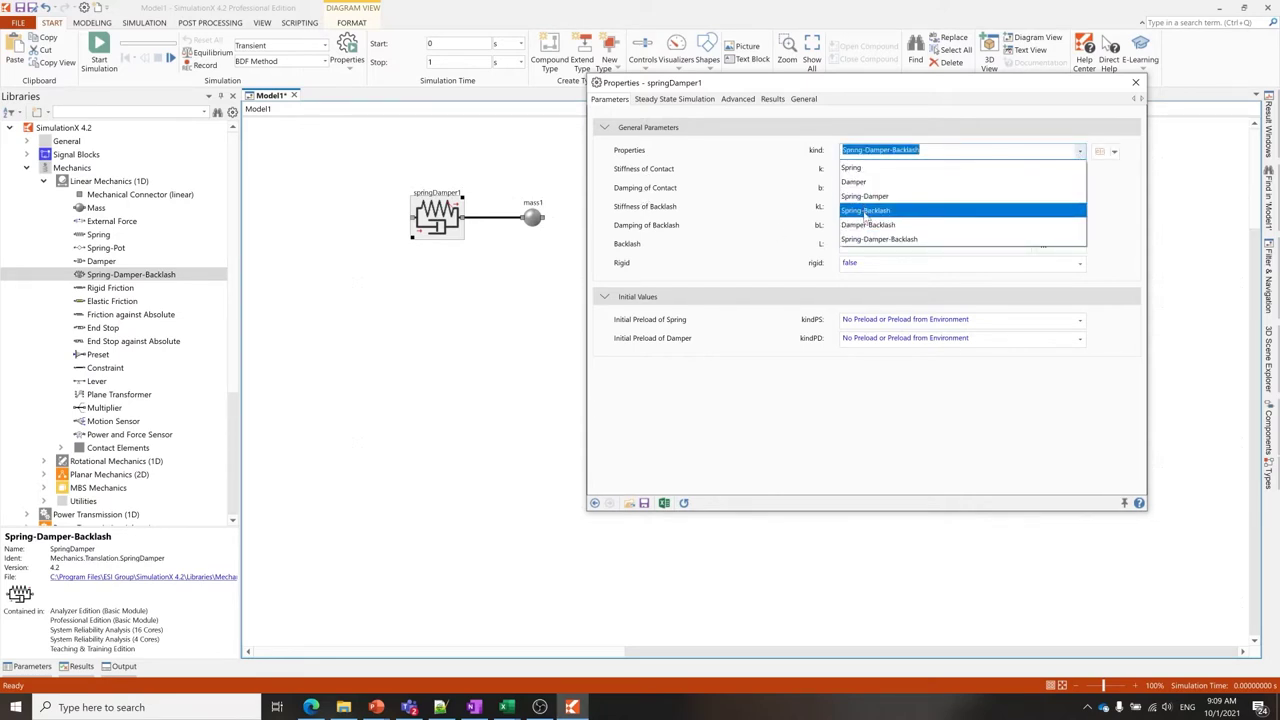
{"action": "left_click", "coordinate": [729, 172]}
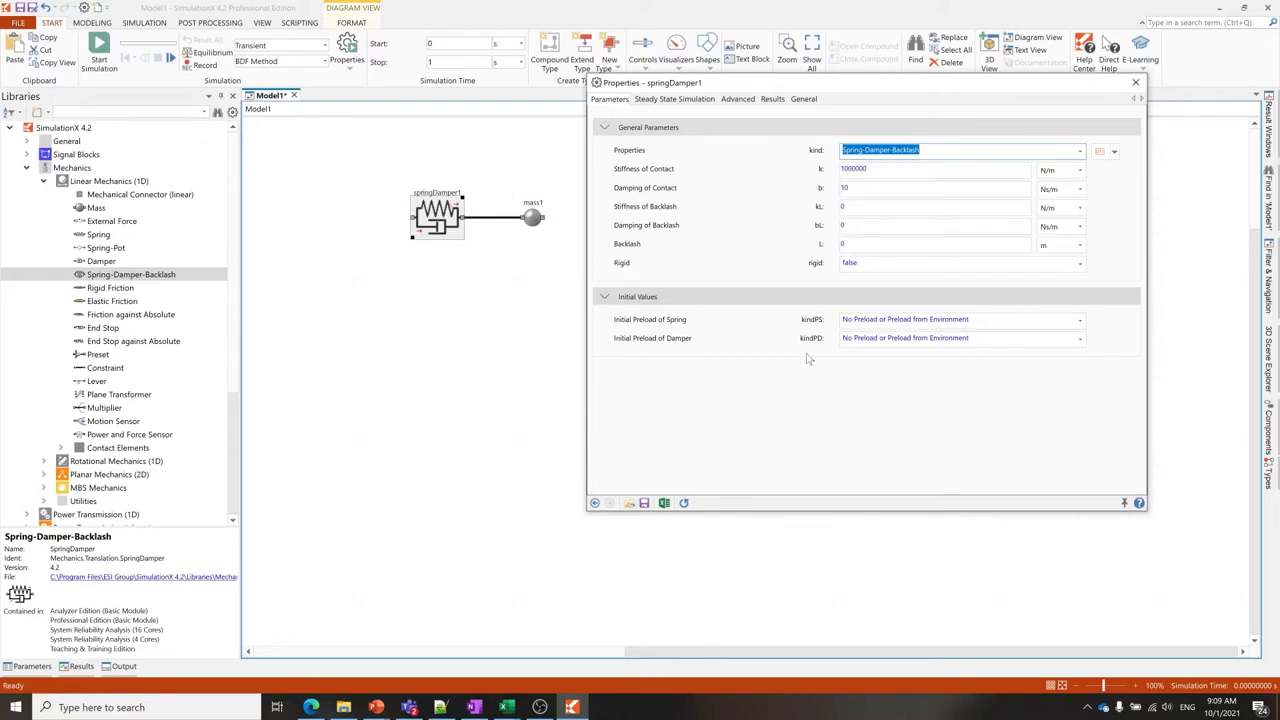
{"action": "left_click", "coordinate": [673, 100]}
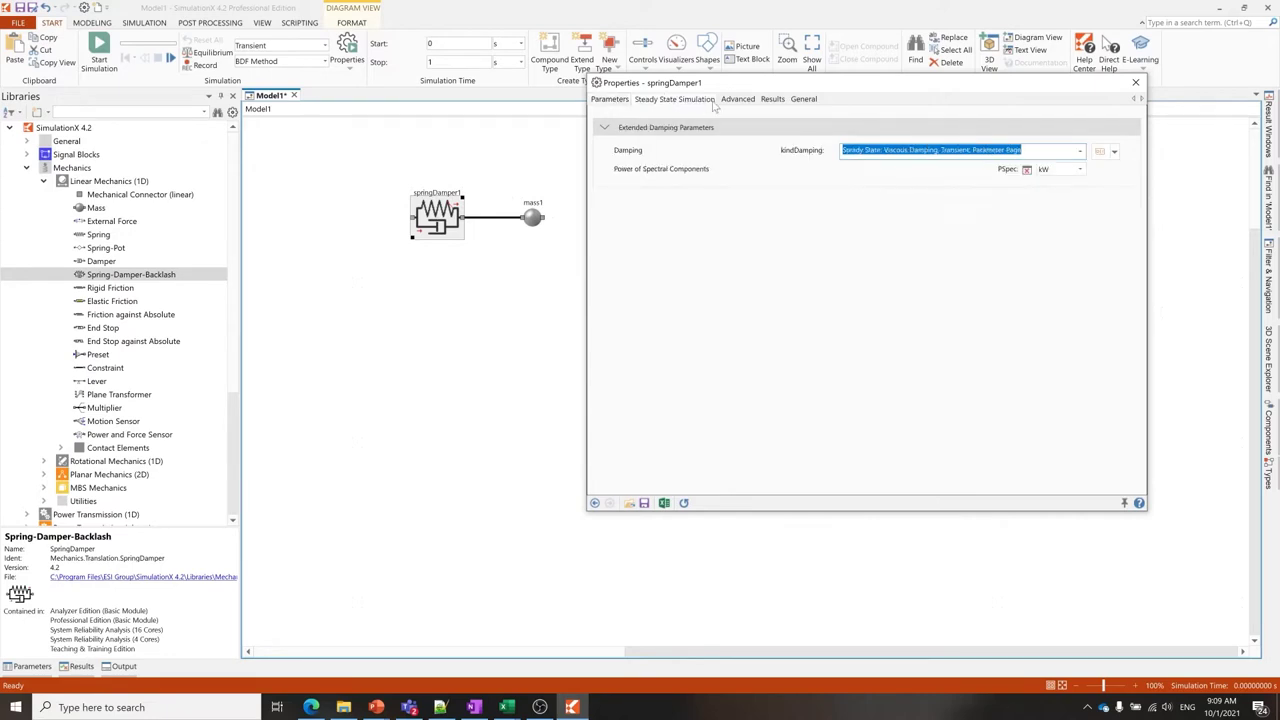
{"action": "left_click", "coordinate": [731, 101]}
{"action": "left_click", "coordinate": [772, 100]}
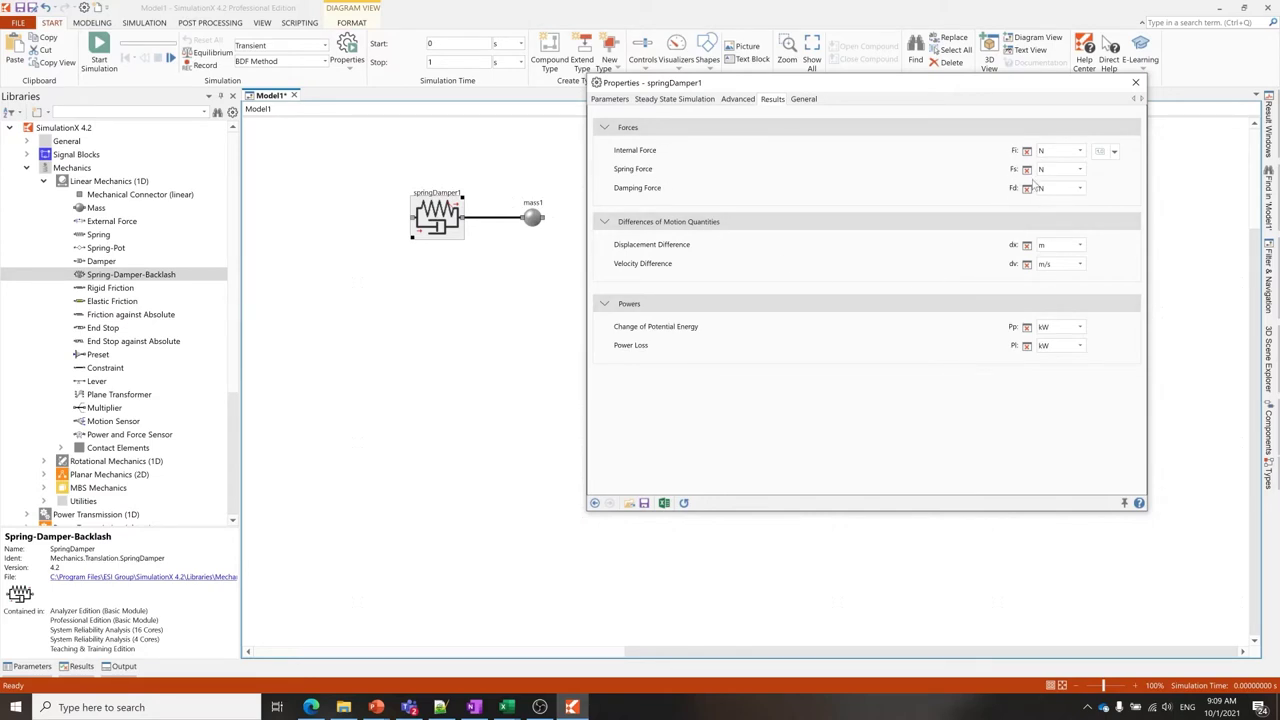
{"action": "left_click", "coordinate": [610, 99]}
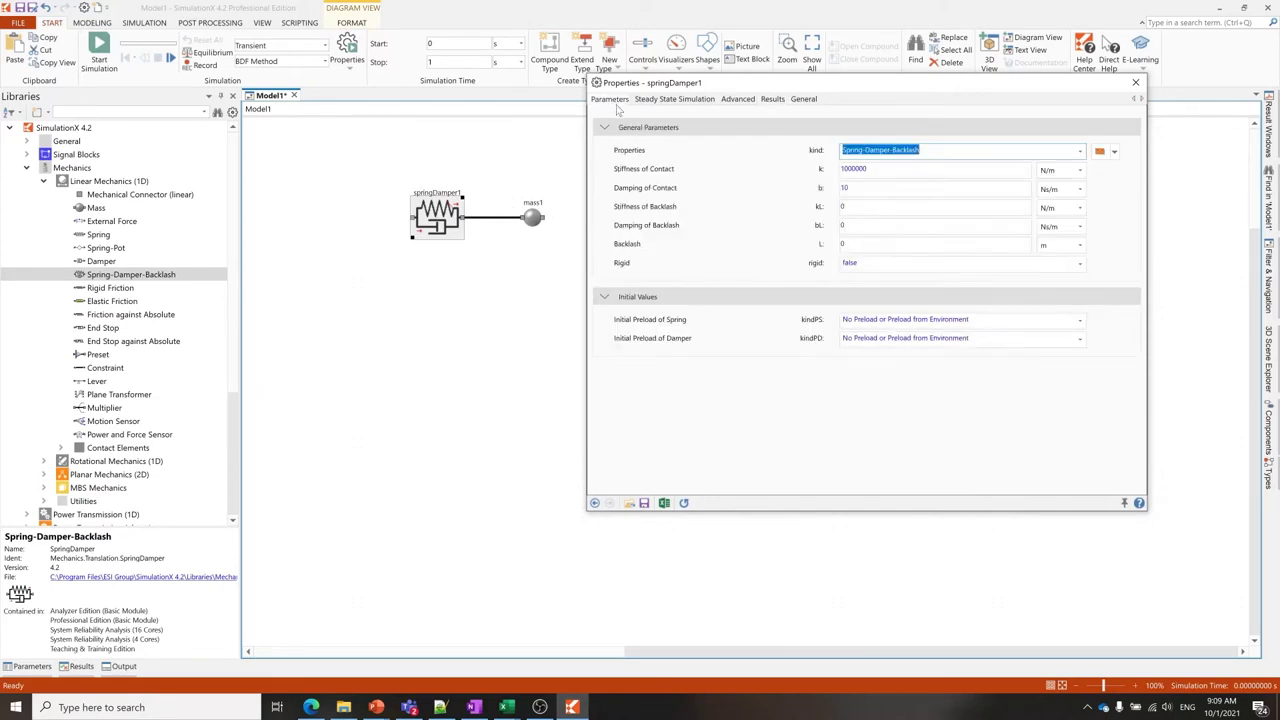
{"action": "left_click", "coordinate": [893, 168]}
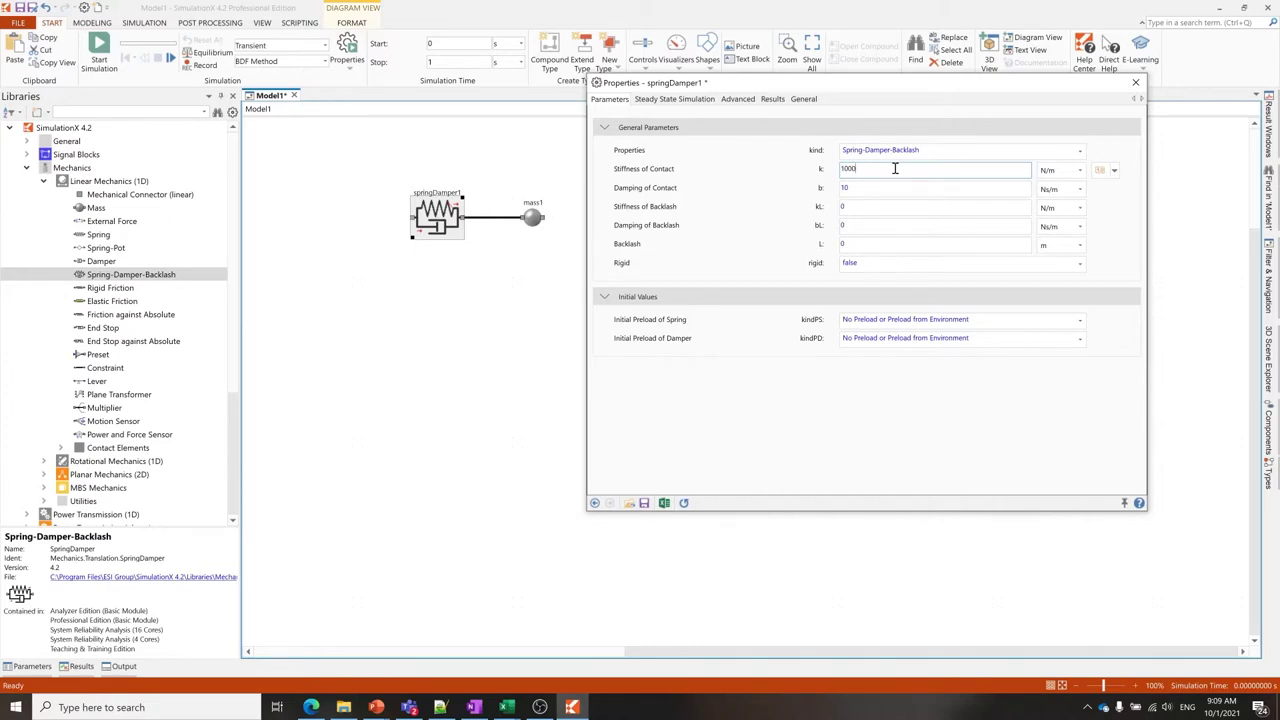
{"action": "key", "text": "Return"}
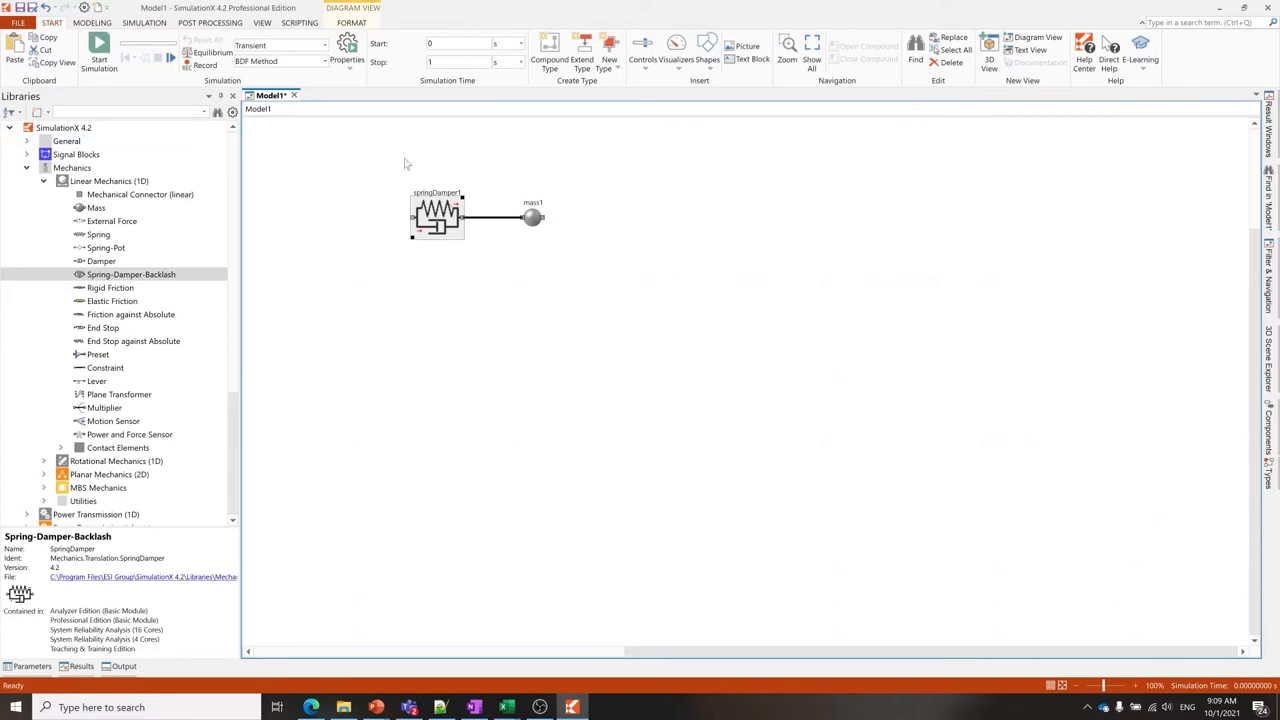
Set mass1's initial displacement x0 to 1 cm.
{"action": "double_click", "coordinate": [532, 217]}
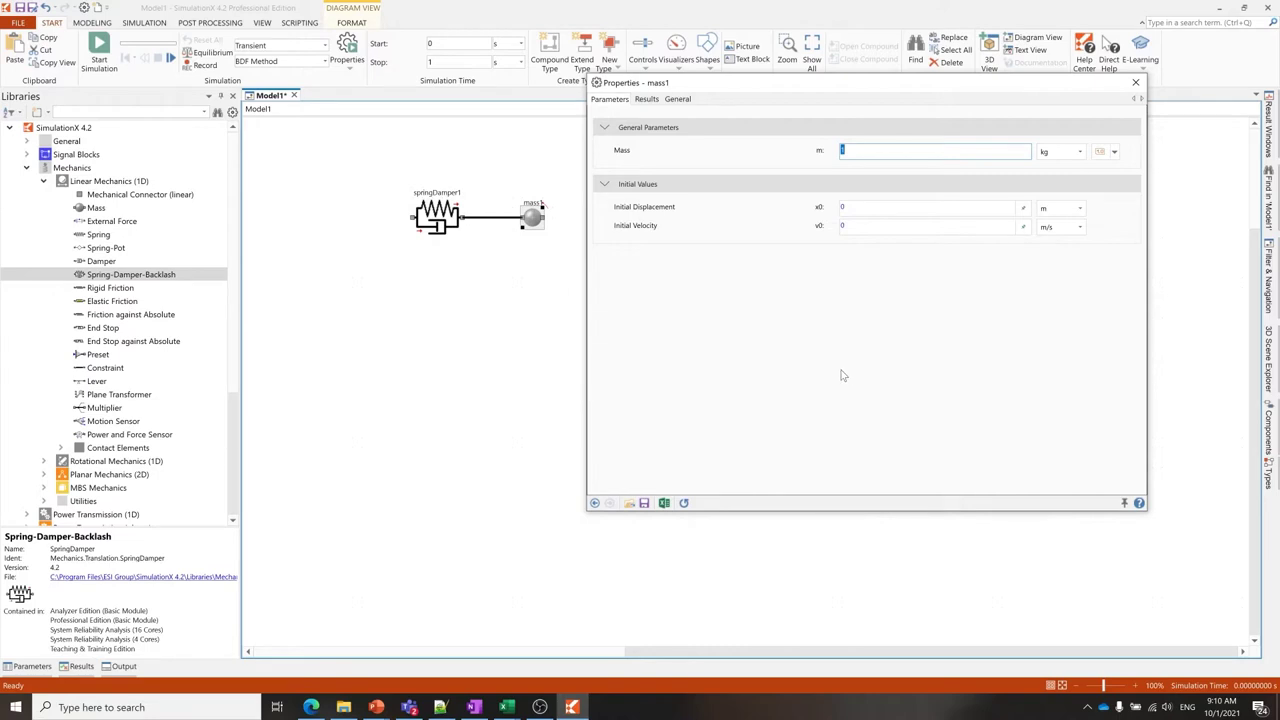
{"action": "left_click", "coordinate": [873, 206]}
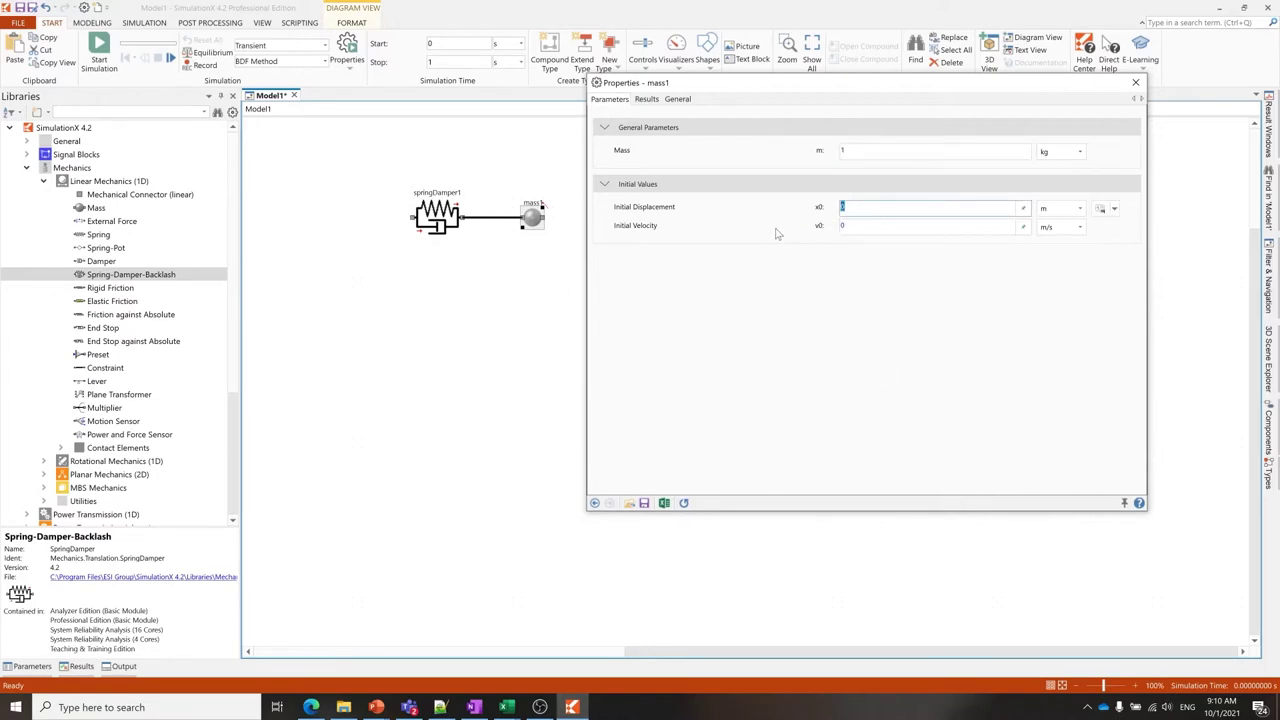
{"action": "type", "text": "1"}
{"action": "left_click", "coordinate": [1064, 212]}
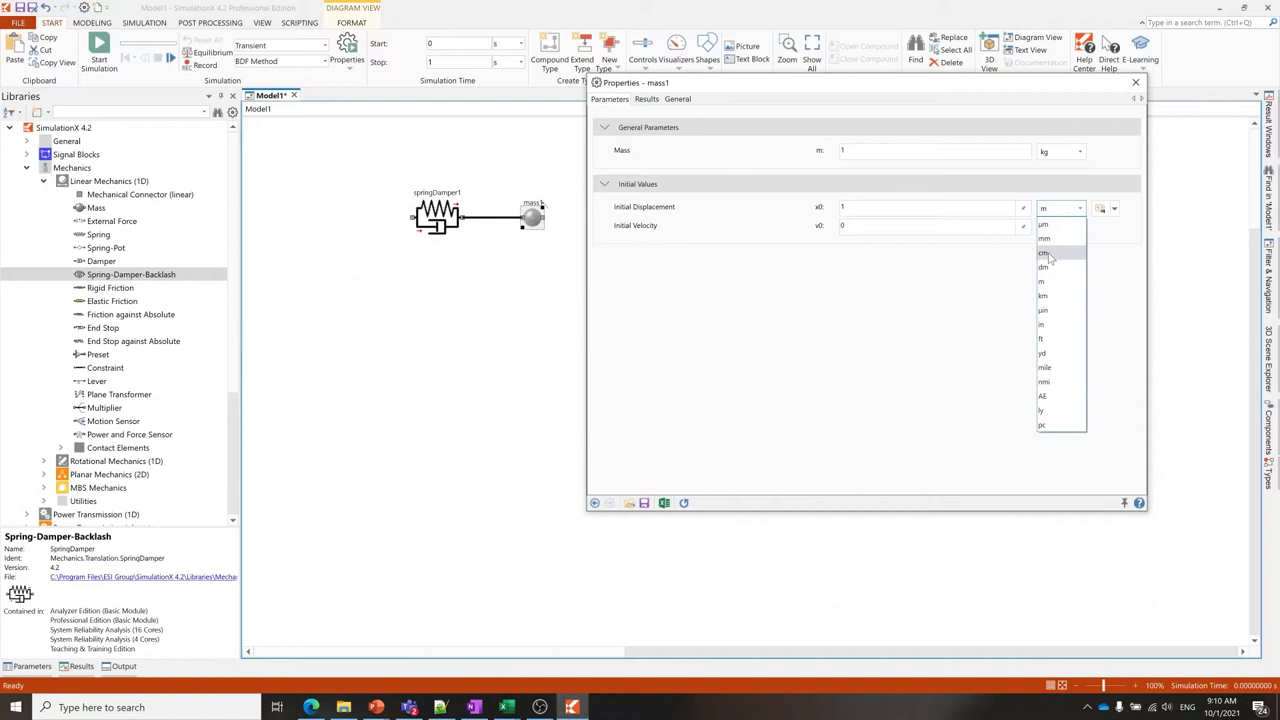
{"action": "left_click", "coordinate": [1046, 254]}
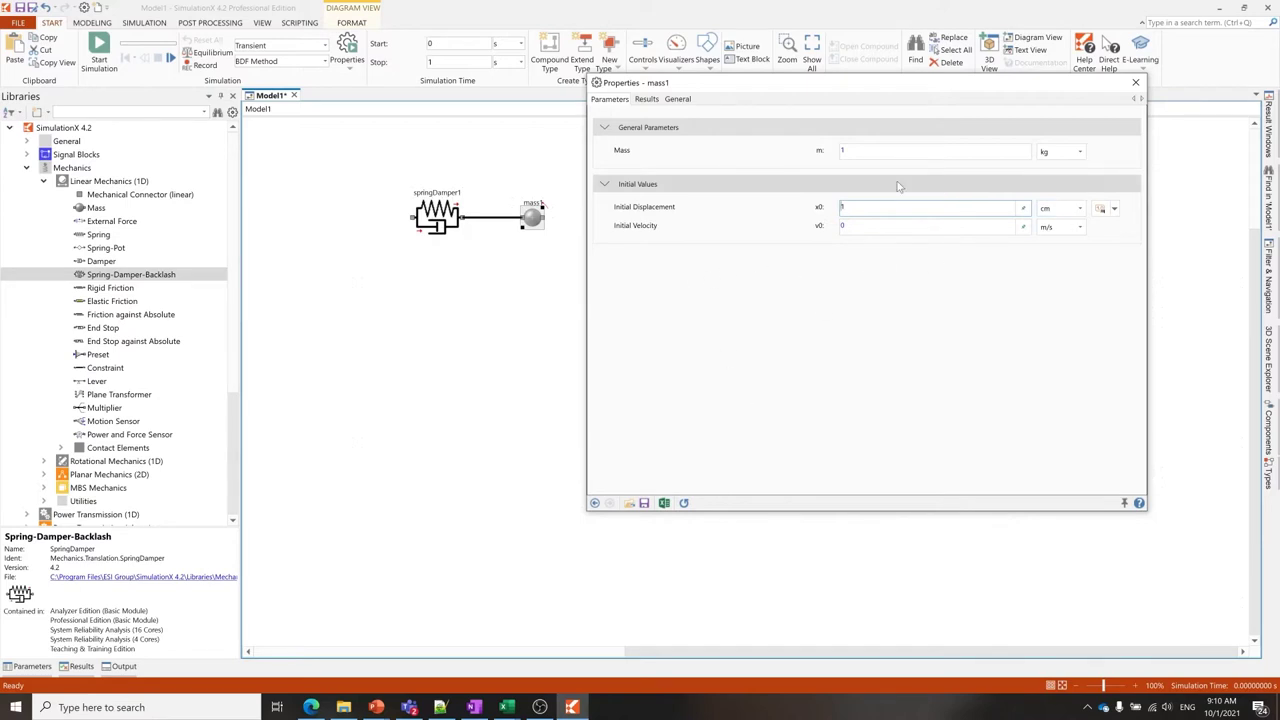
{"action": "left_click", "coordinate": [560, 294]}
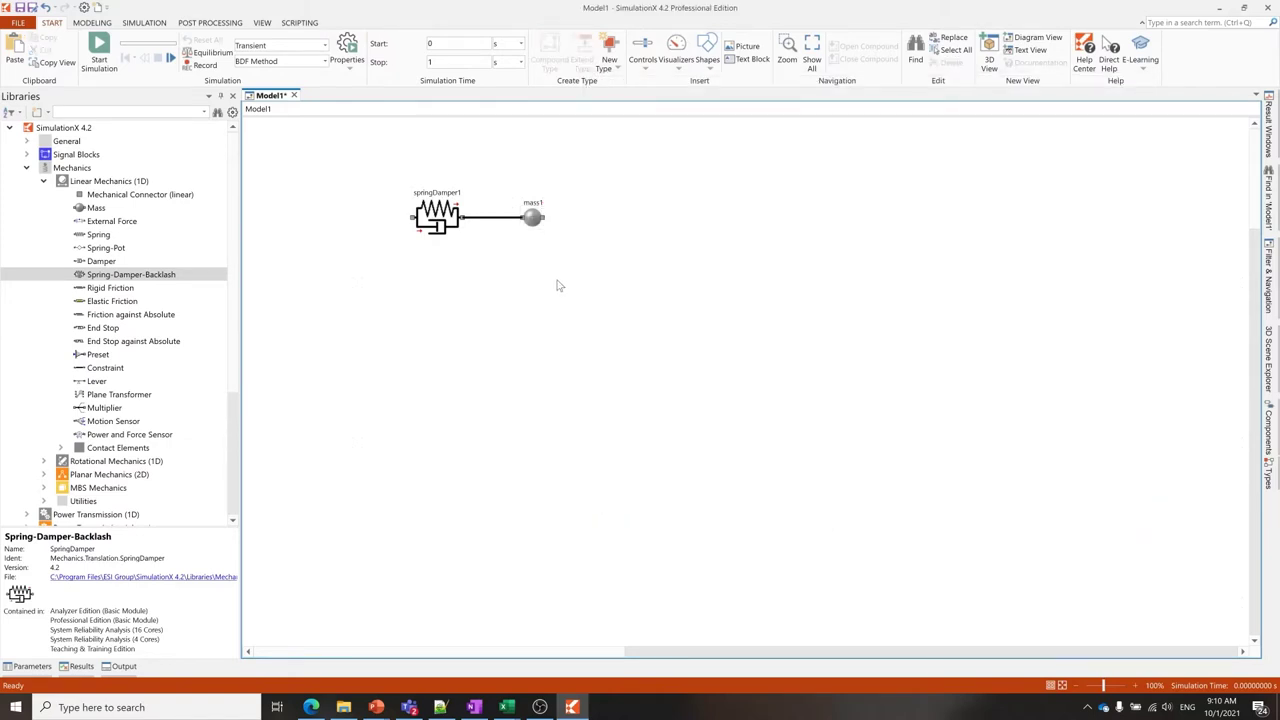
Turn off recording of mass1's Inertia Force (Fa) result.
{"action": "double_click", "coordinate": [533, 217]}
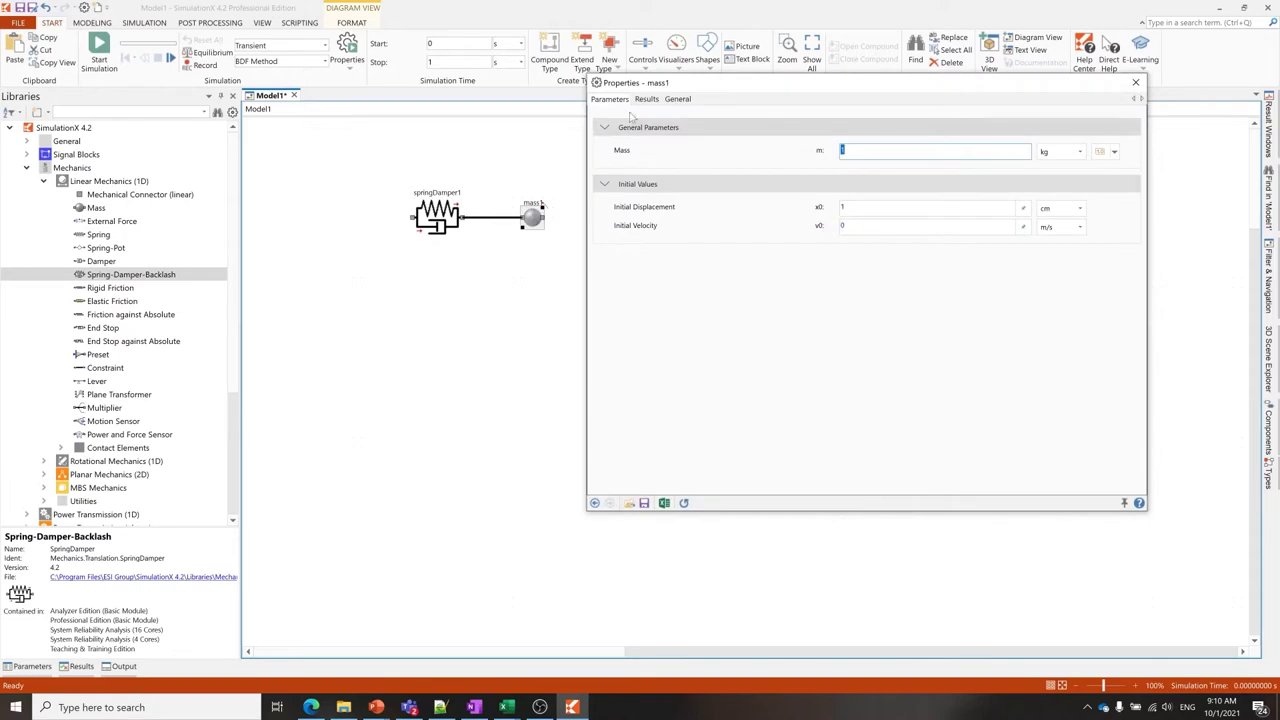
{"action": "left_click", "coordinate": [647, 100]}
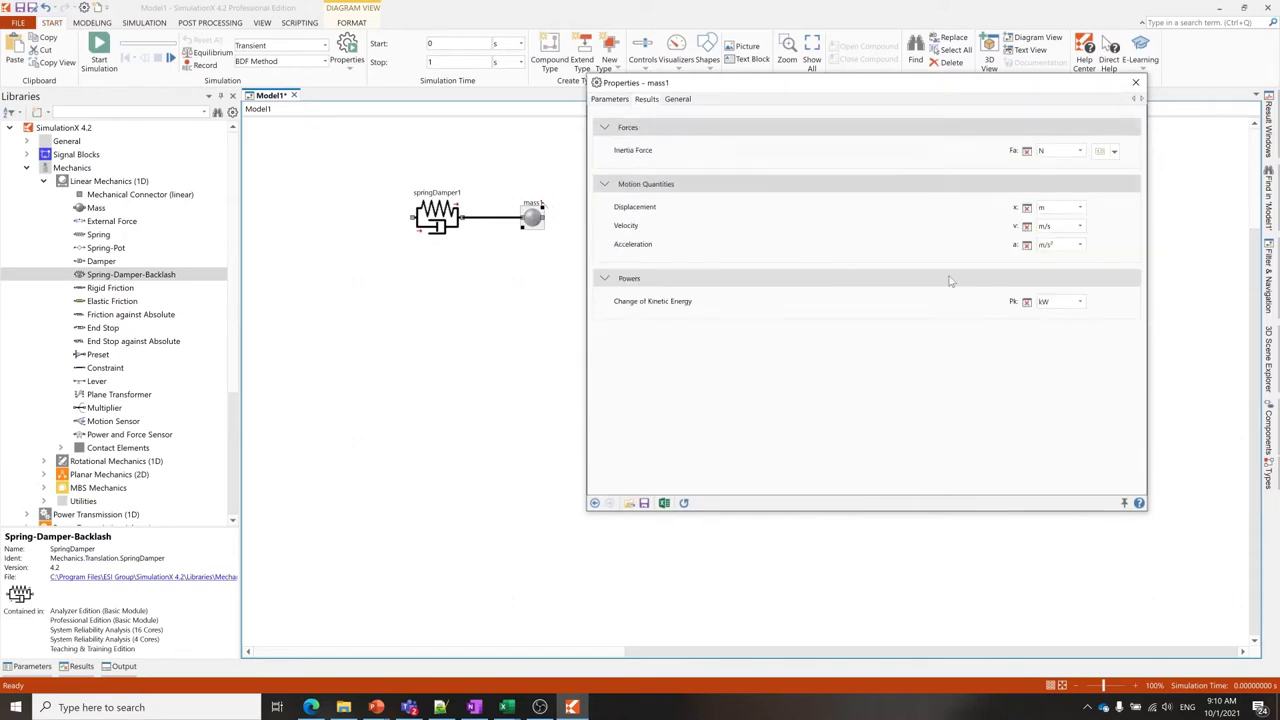
{"action": "left_click", "coordinate": [1027, 151]}
{"action": "left_click", "coordinate": [490, 310]}
Enable All Protocols for both springDamper1 and mass1.
{"action": "left_click_drag", "start_coordinate": [613, 273], "coordinate": [372, 140]}
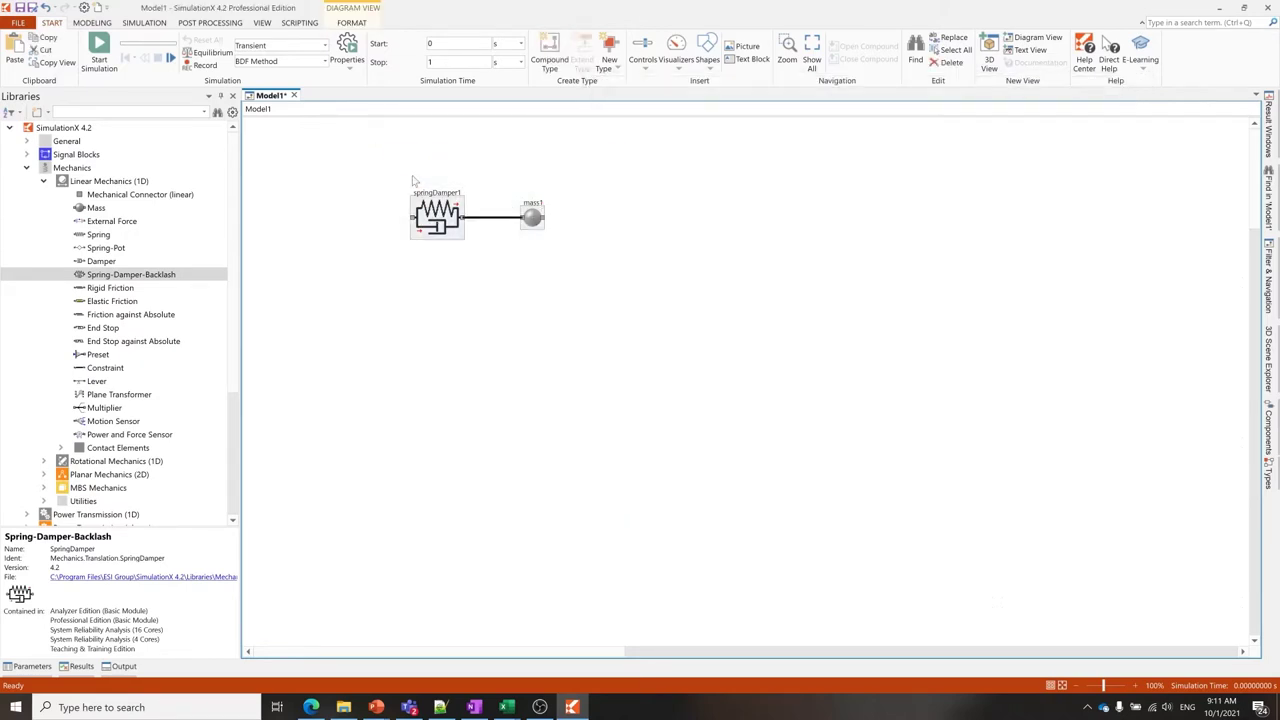
{"action": "right_click", "coordinate": [440, 222]}
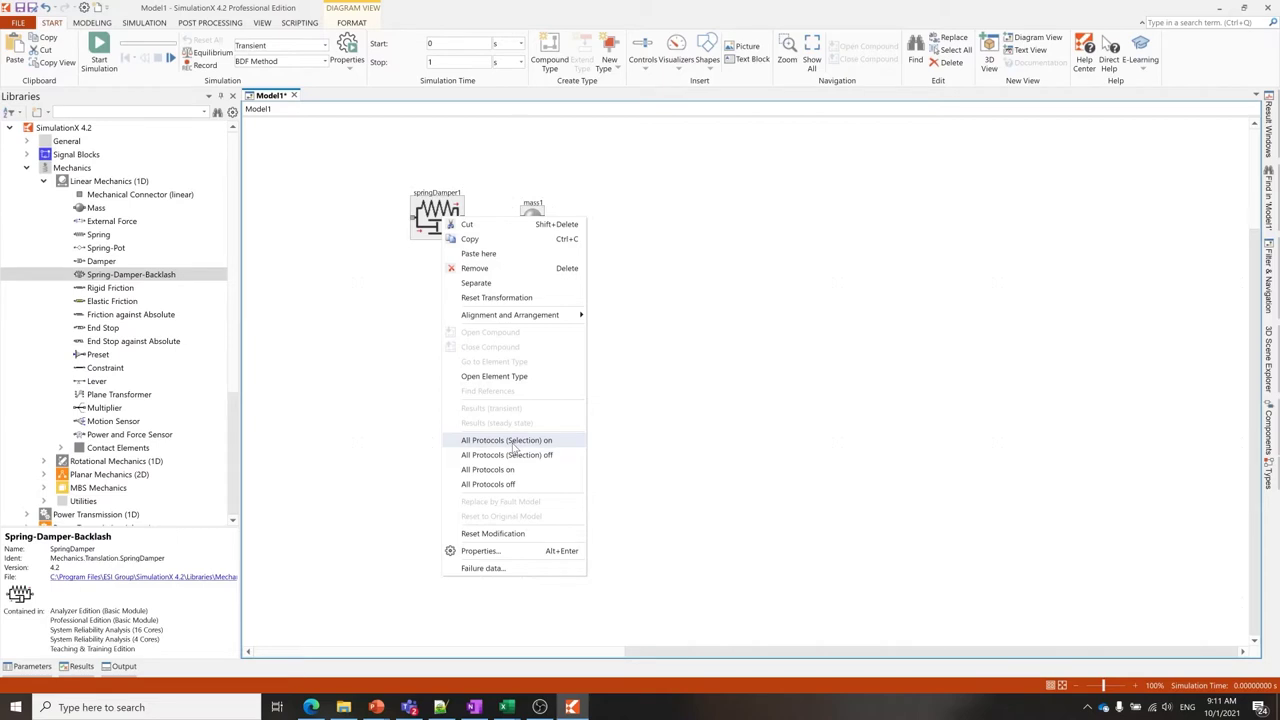
{"action": "left_click", "coordinate": [513, 447]}
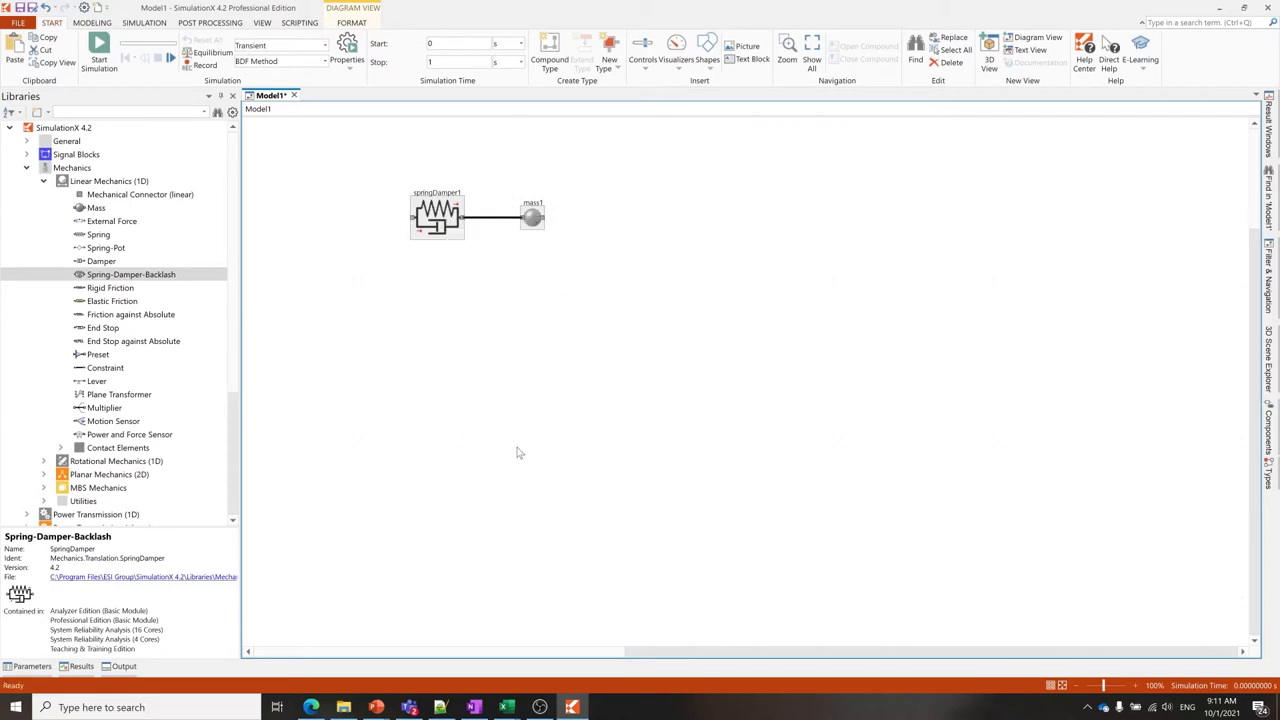
{"action": "left_click", "coordinate": [505, 282]}
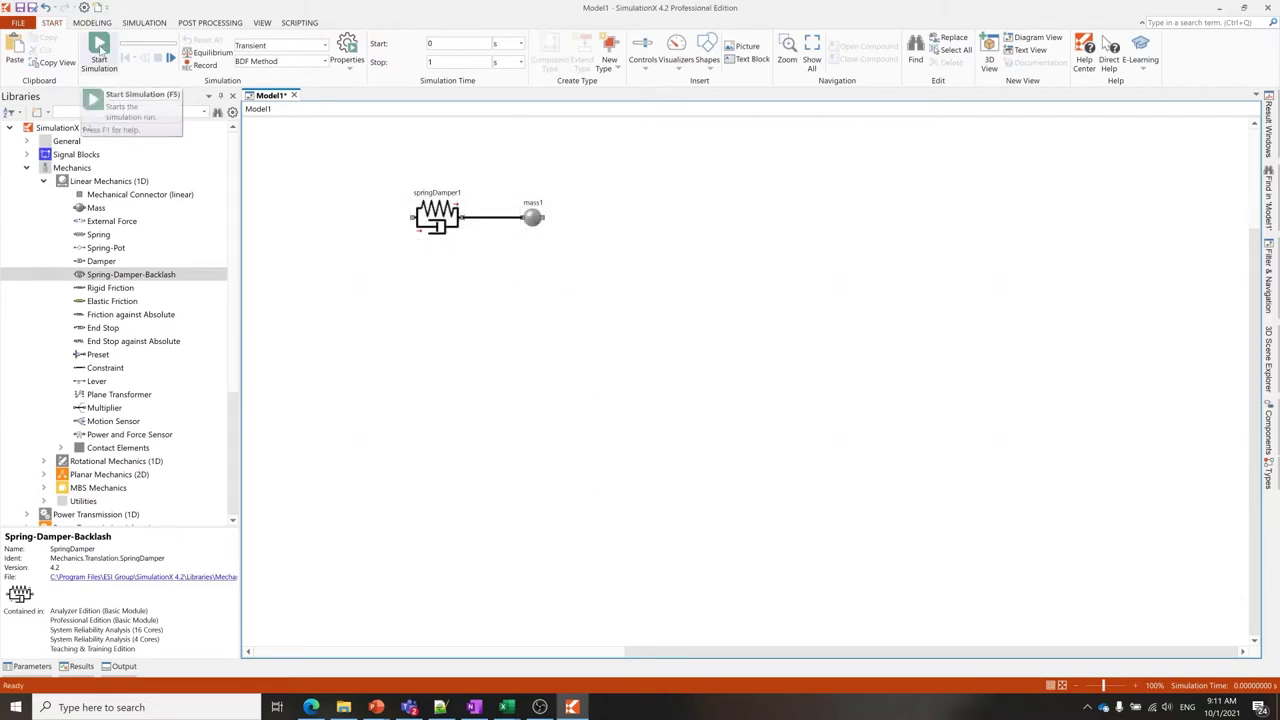
Run the simulation to 1 s and bring up mass1's transient results.
{"action": "left_click", "coordinate": [99, 48]}
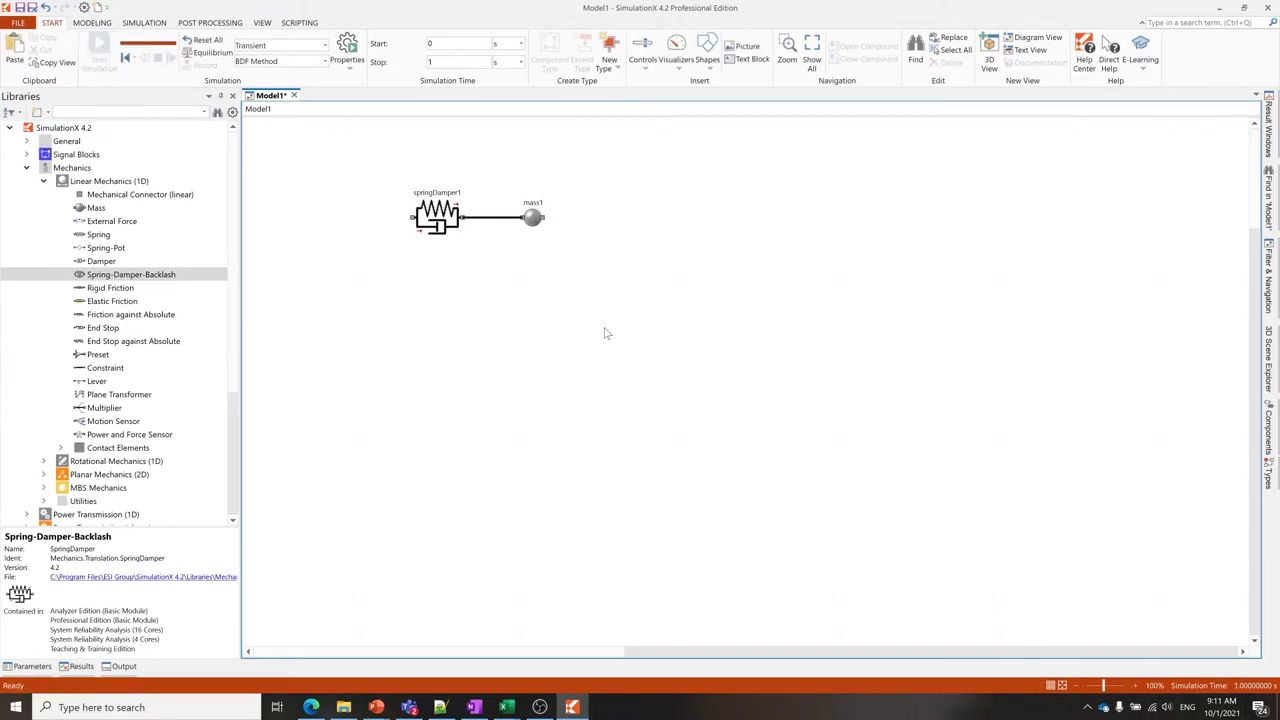
{"action": "left_click", "coordinate": [532, 218]}
{"action": "right_click", "coordinate": [533, 219]}
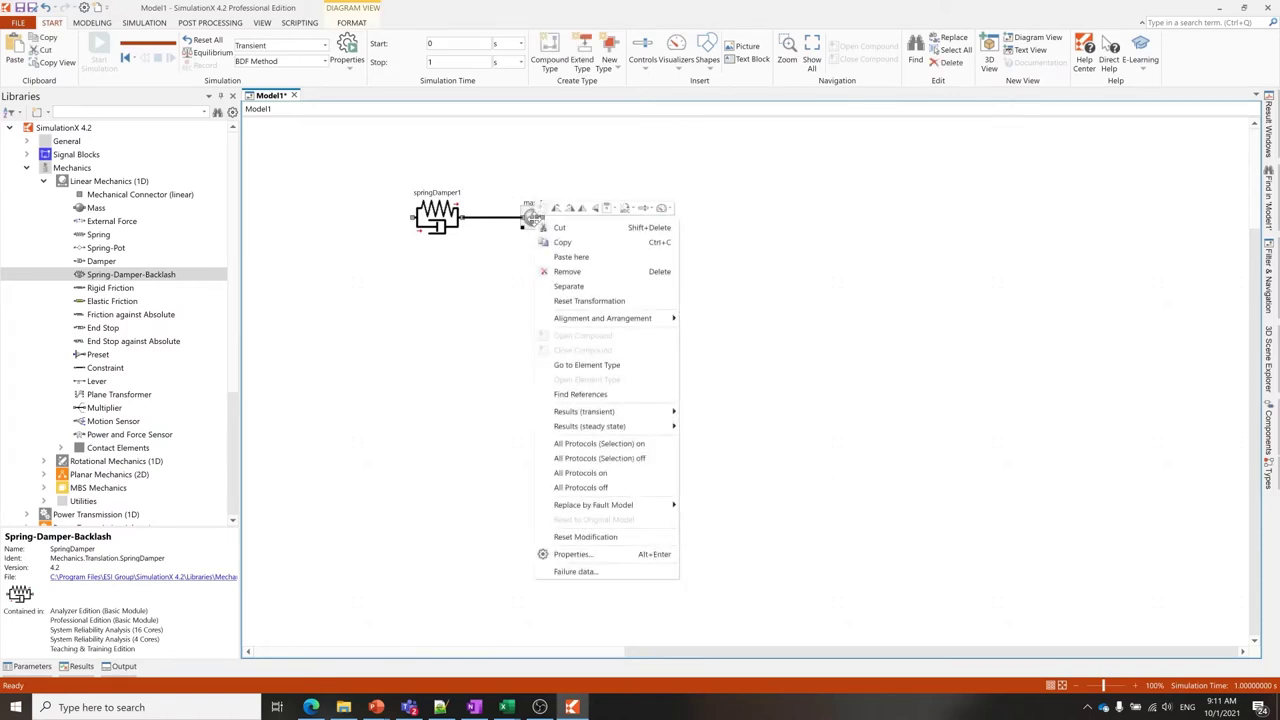
{"action": "mouse_move", "coordinate": [609, 421]}
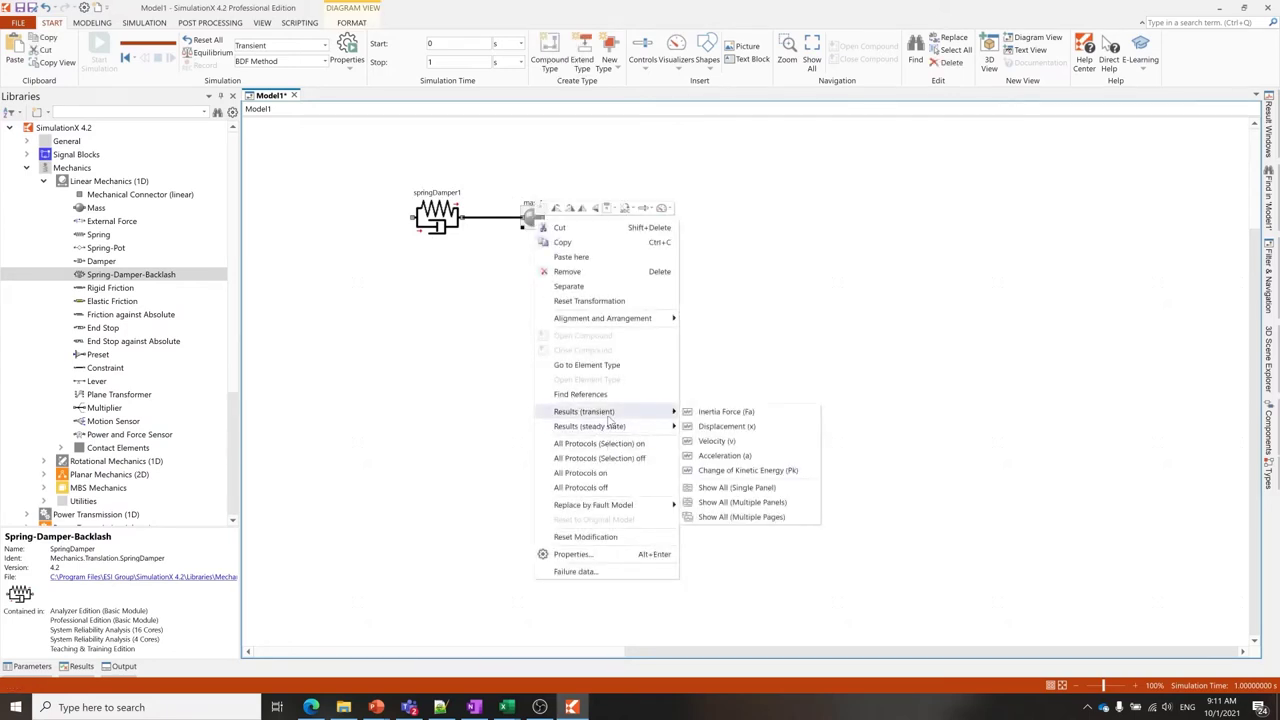
Open mass1's displacement plot, centred and enlarged.
{"action": "left_click", "coordinate": [735, 430]}
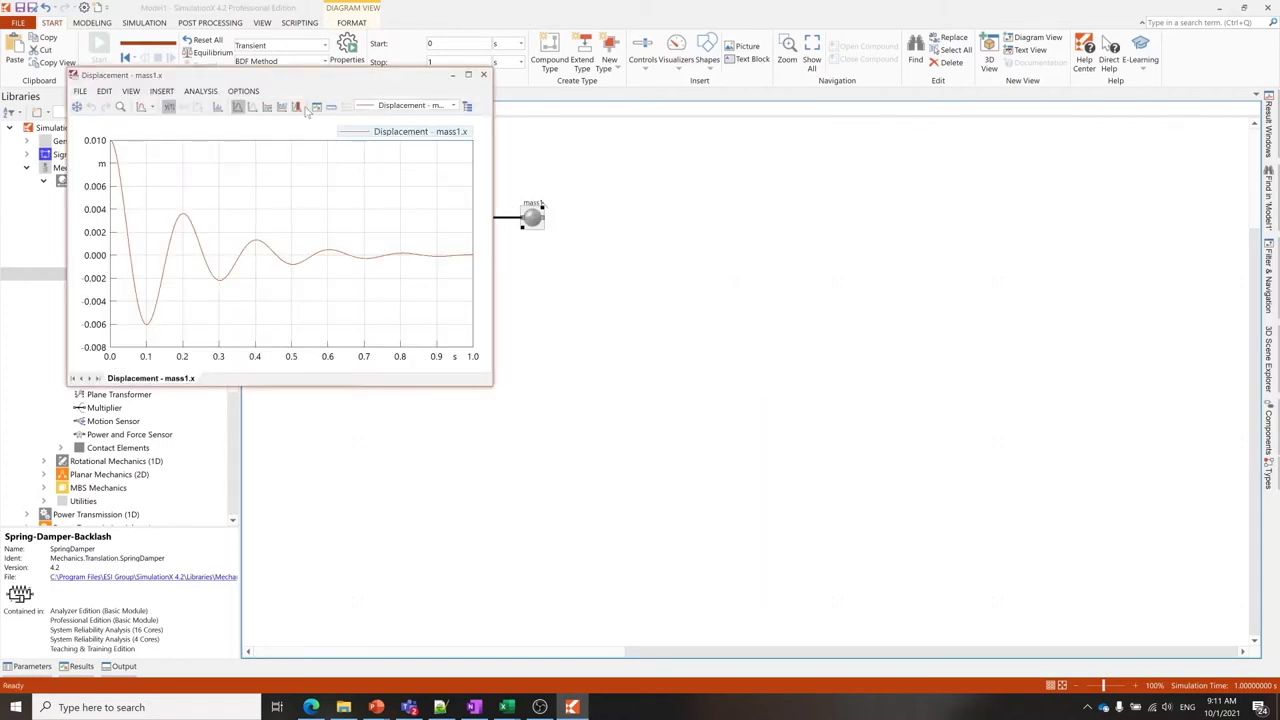
{"action": "left_click_drag", "start_coordinate": [288, 86], "coordinate": [846, 95]}
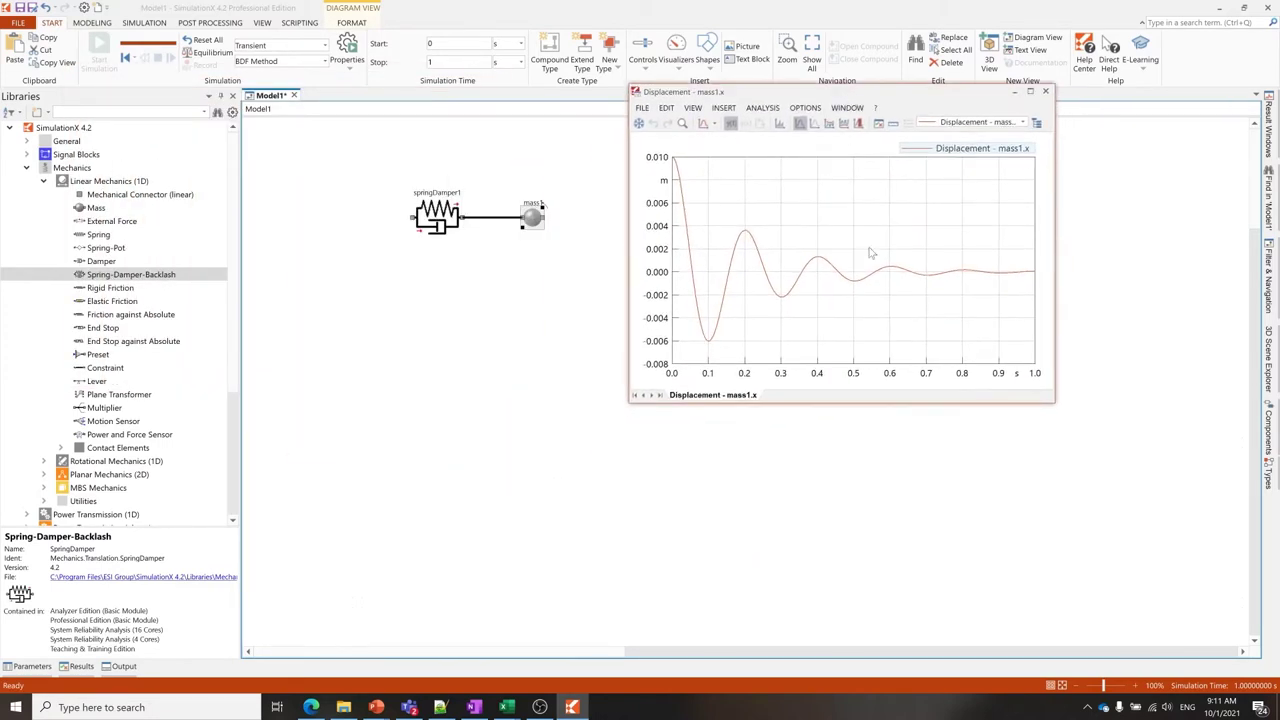
{"action": "left_click_drag", "start_coordinate": [1054, 404], "coordinate": [1136, 472]}
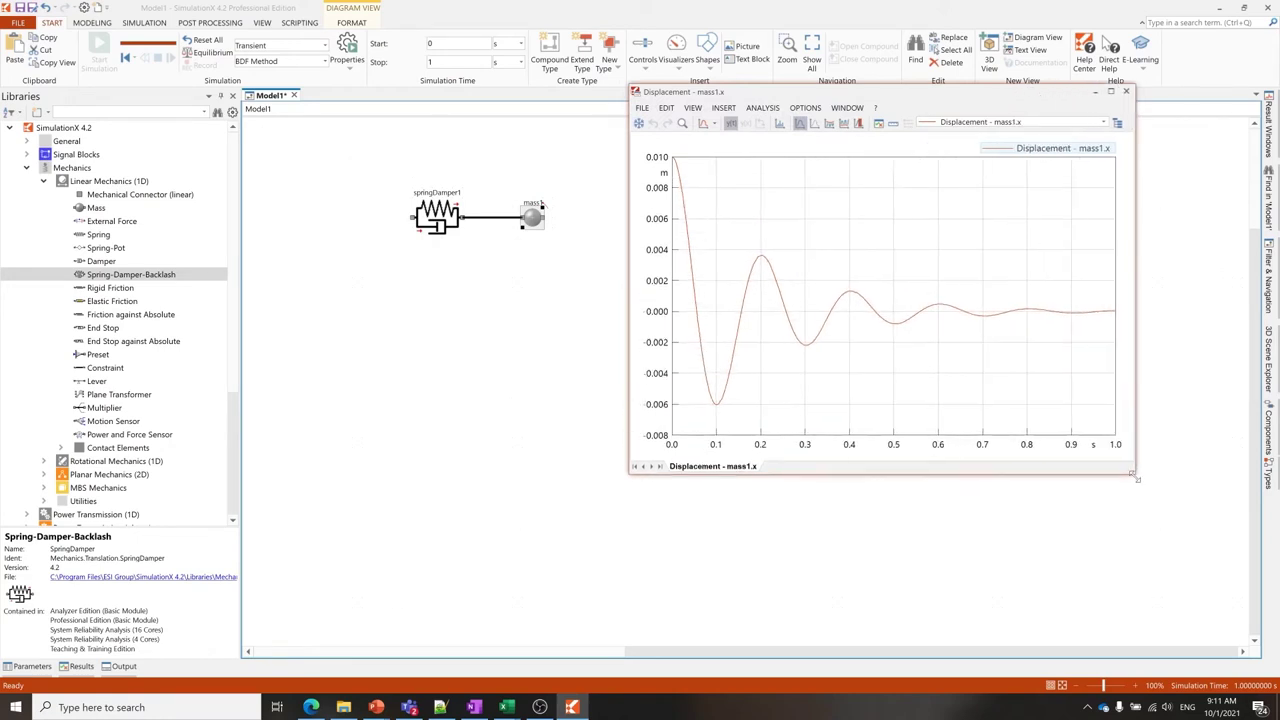
Show displacement in cm, keep a frozen copy of the curve, and reset to start time.
{"action": "left_click", "coordinate": [663, 173]}
{"action": "left_click", "coordinate": [672, 216]}
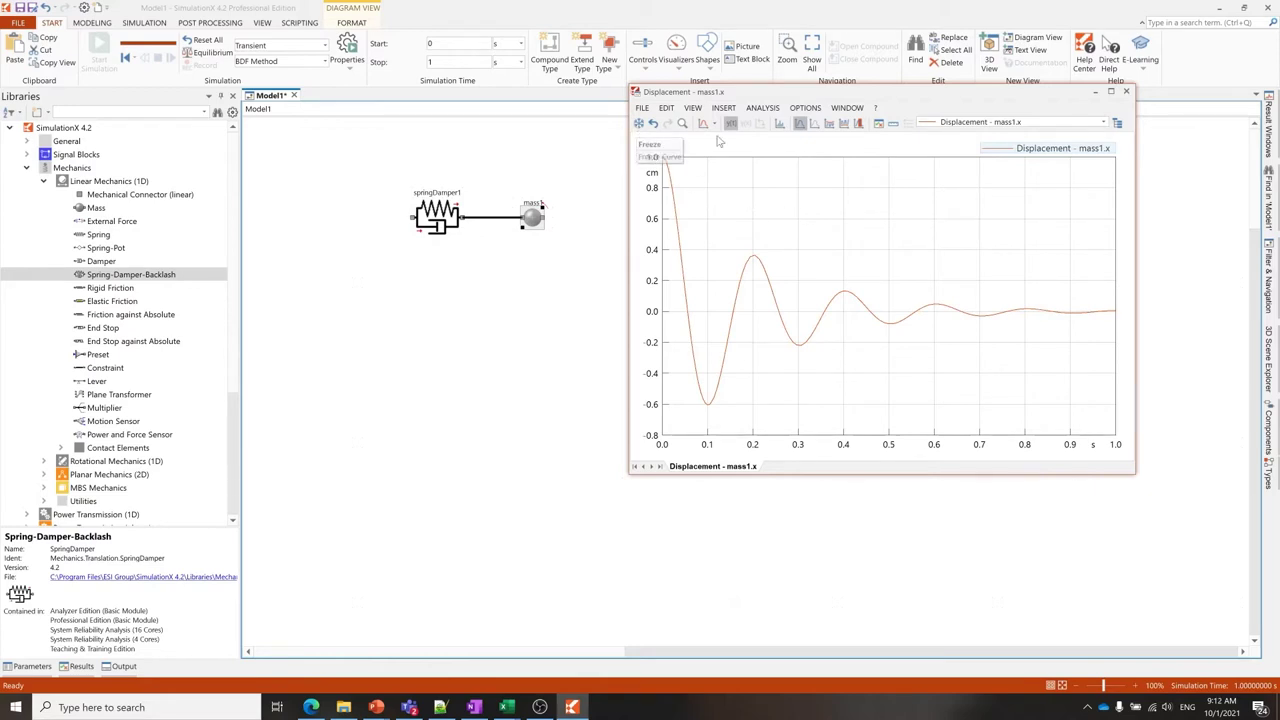
{"action": "left_click", "coordinate": [639, 122]}
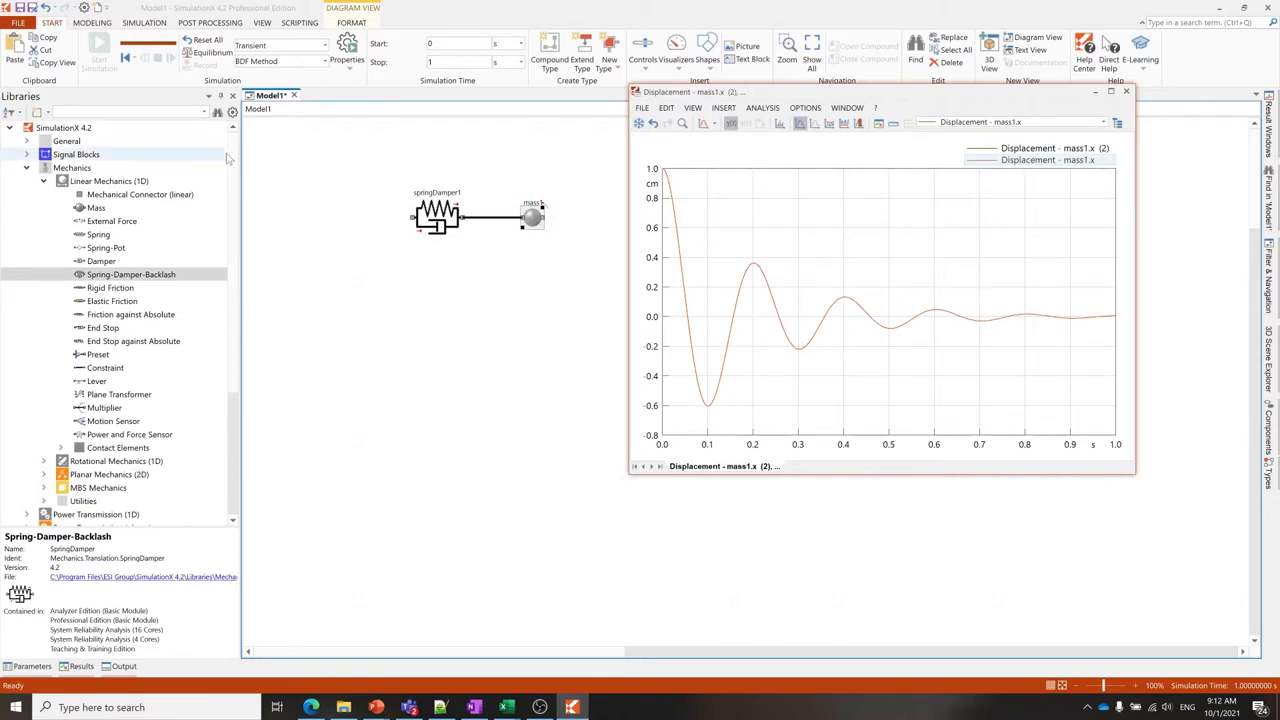
{"action": "left_click", "coordinate": [126, 59]}
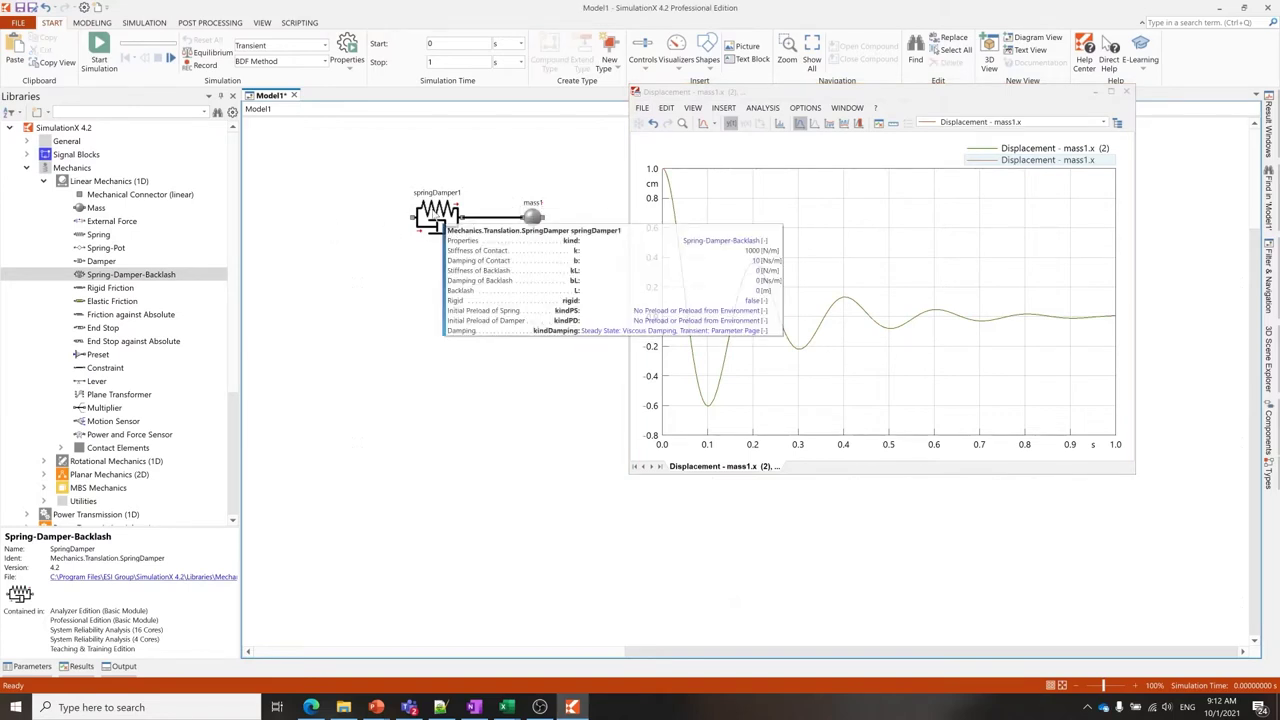
Set springDamper1's contact stiffness k to 10000 N/m and rerun the simulation.
{"action": "double_click", "coordinate": [438, 214]}
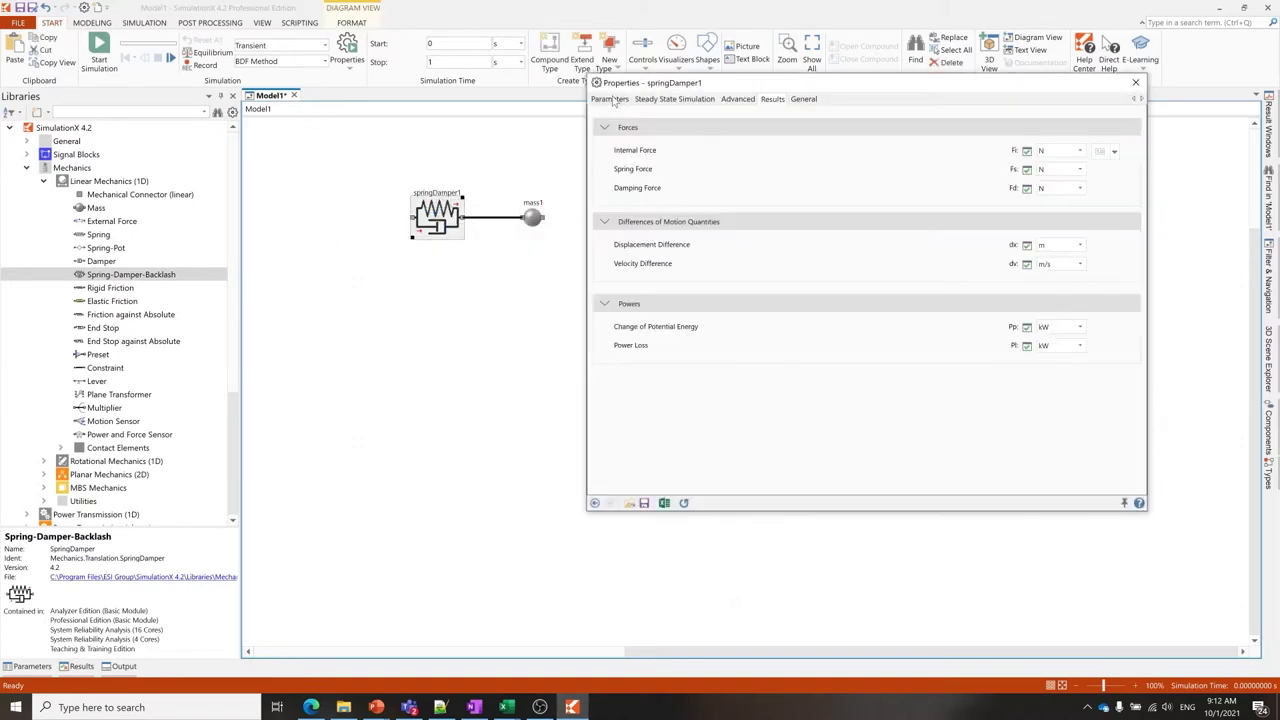
{"action": "left_click", "coordinate": [610, 99]}
{"action": "left_click_drag", "start_coordinate": [767, 82], "coordinate": [235, 71]}
{"action": "left_click", "coordinate": [378, 159]}
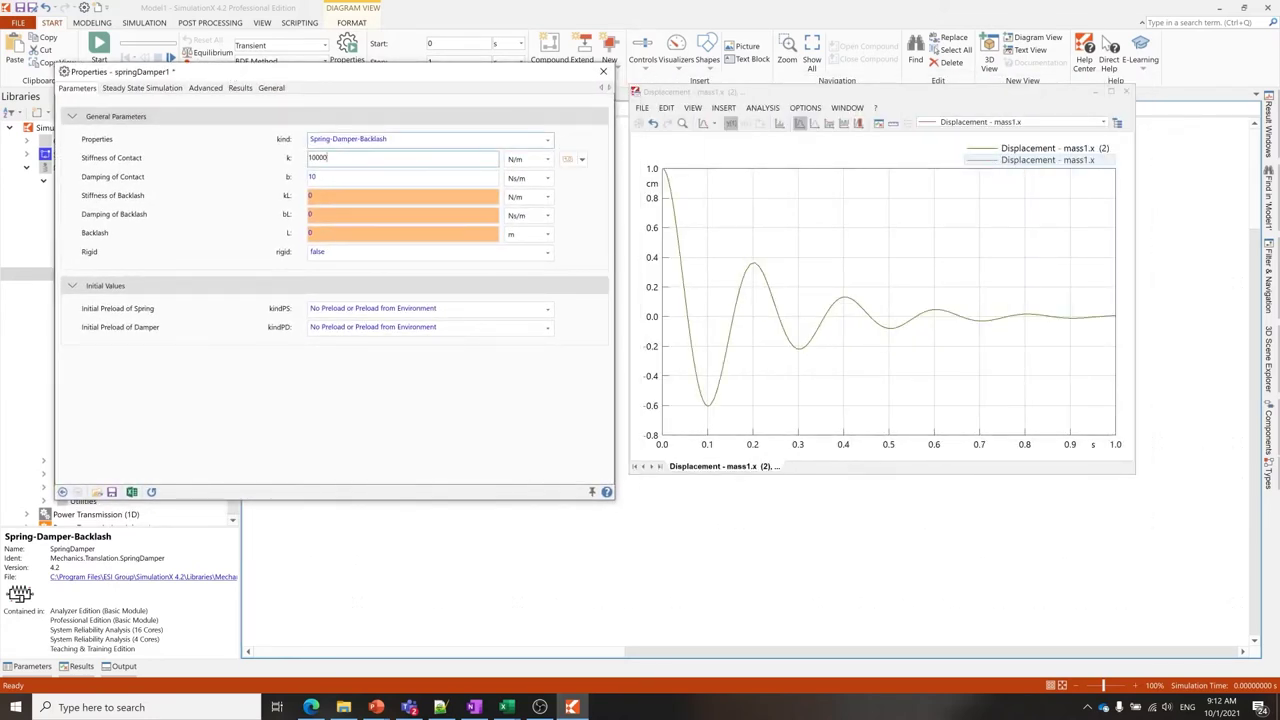
{"action": "key", "text": "Return"}
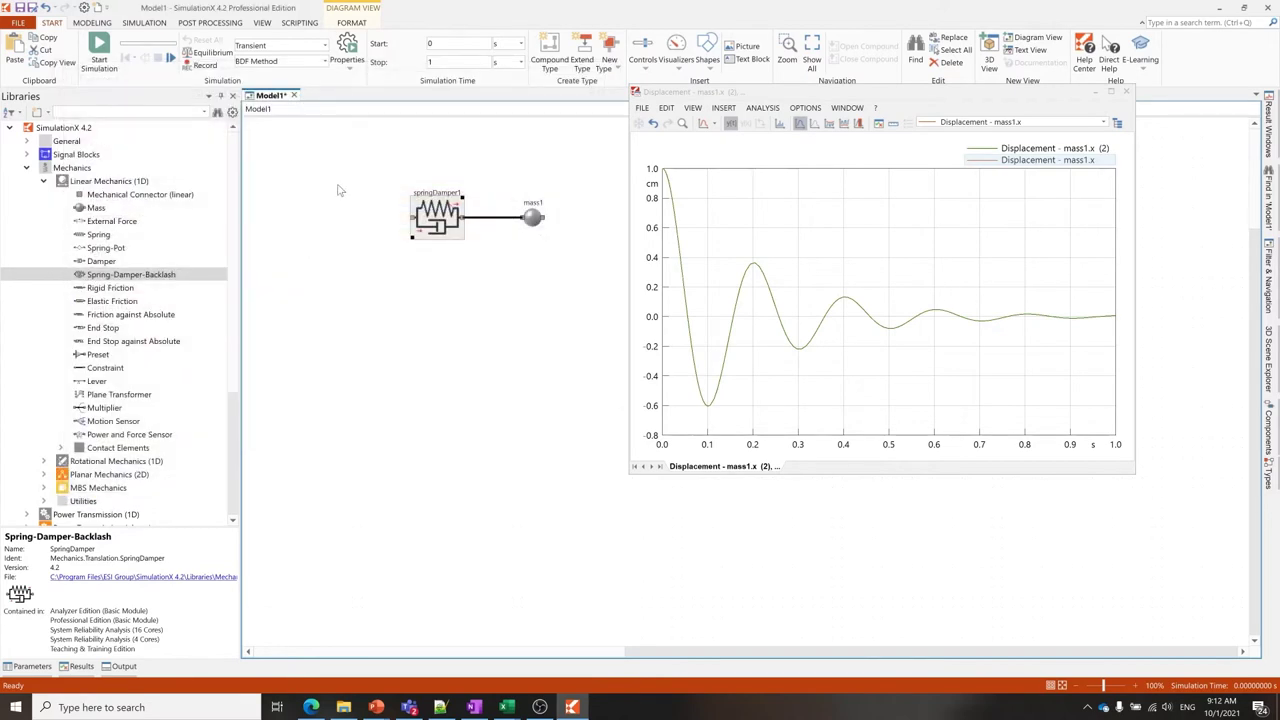
{"action": "left_click", "coordinate": [99, 52]}
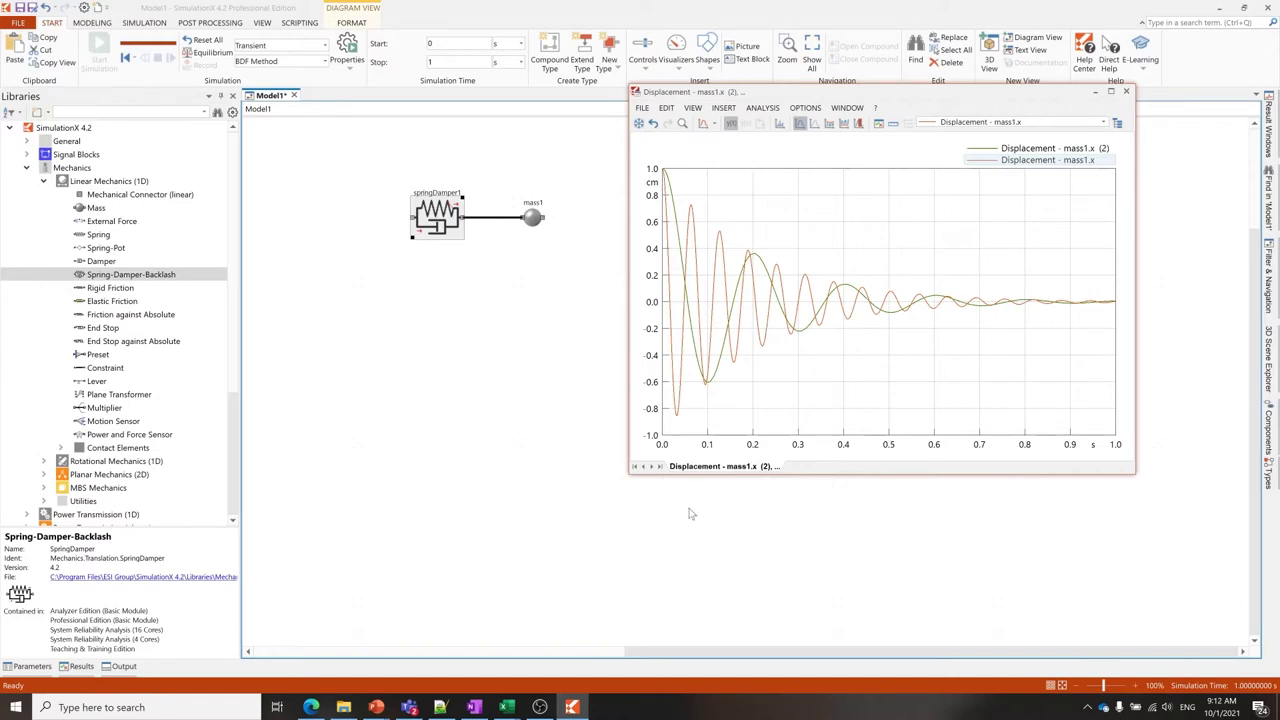
{"action": "left_click", "coordinate": [411, 304]}
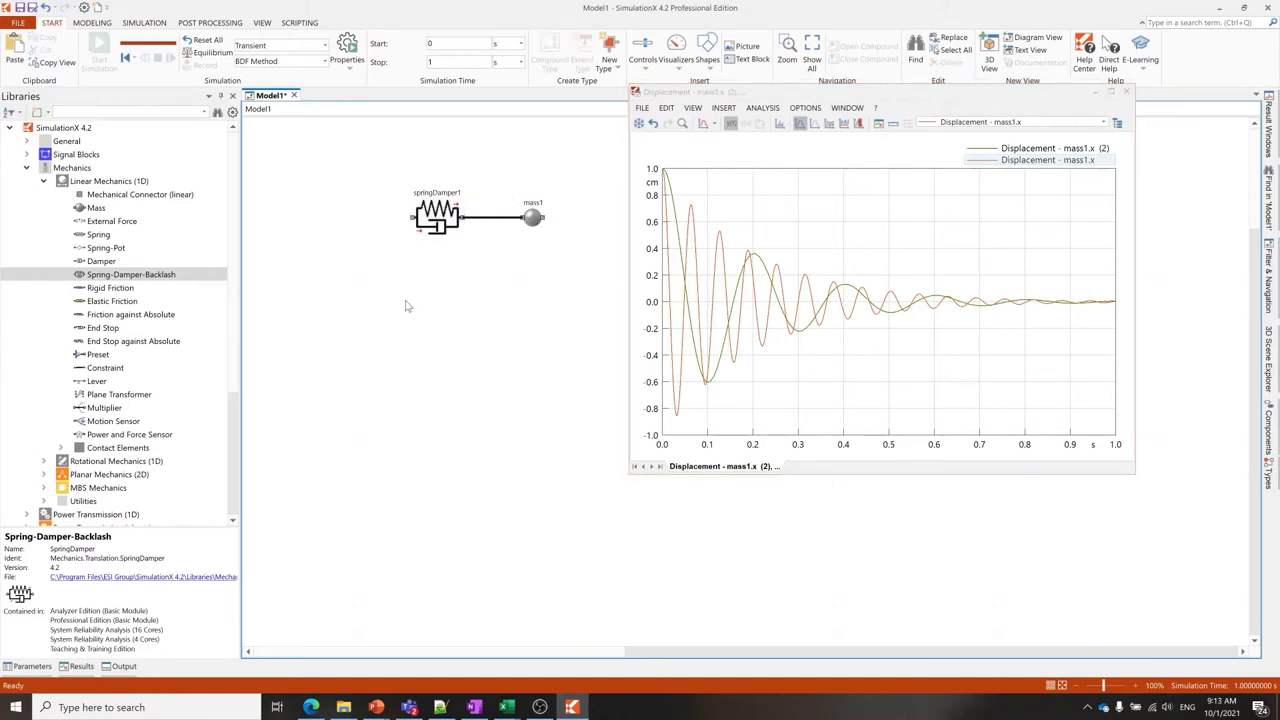
Close the displacement plot, open Construction_WheelLoader_CADImport, and minimize the bucketM.x[1] plot.
{"action": "left_click", "coordinate": [1100, 92]}
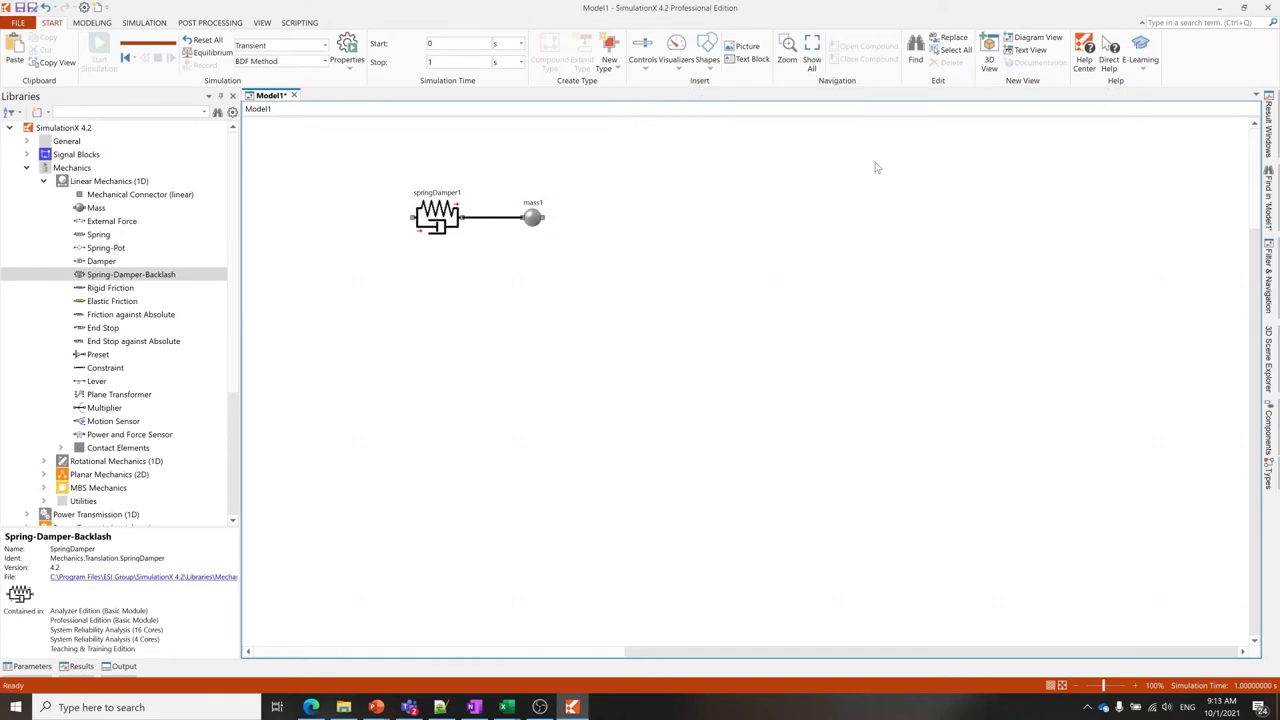
{"action": "left_click", "coordinate": [18, 22]}
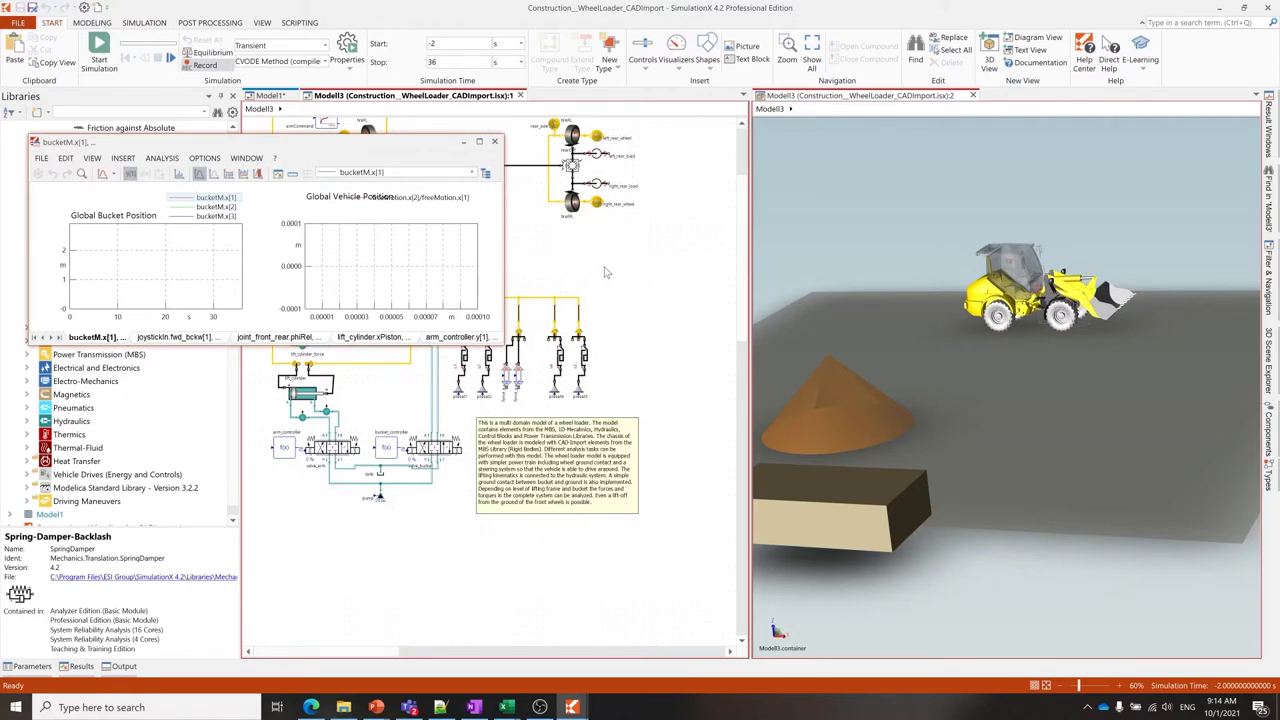
{"action": "left_click", "coordinate": [464, 143]}
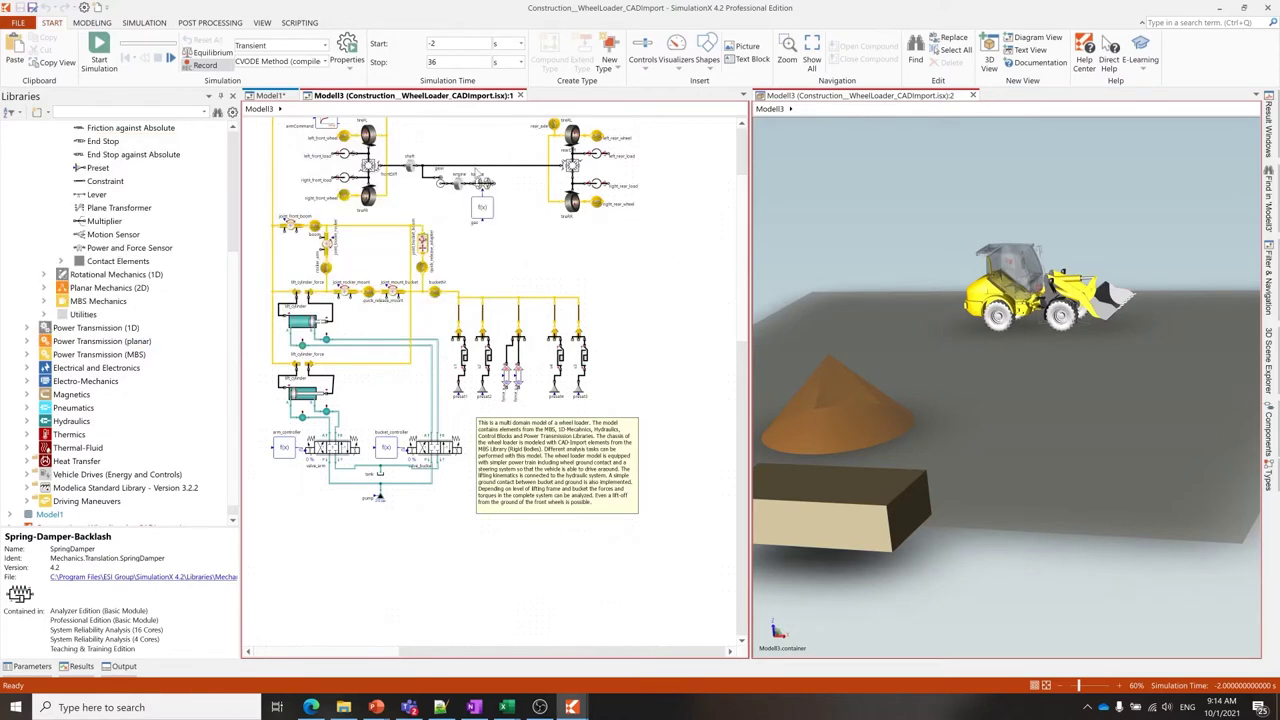
{"action": "scroll", "coordinate": [621, 285], "scroll_direction": "up", "scroll_amount": 3}
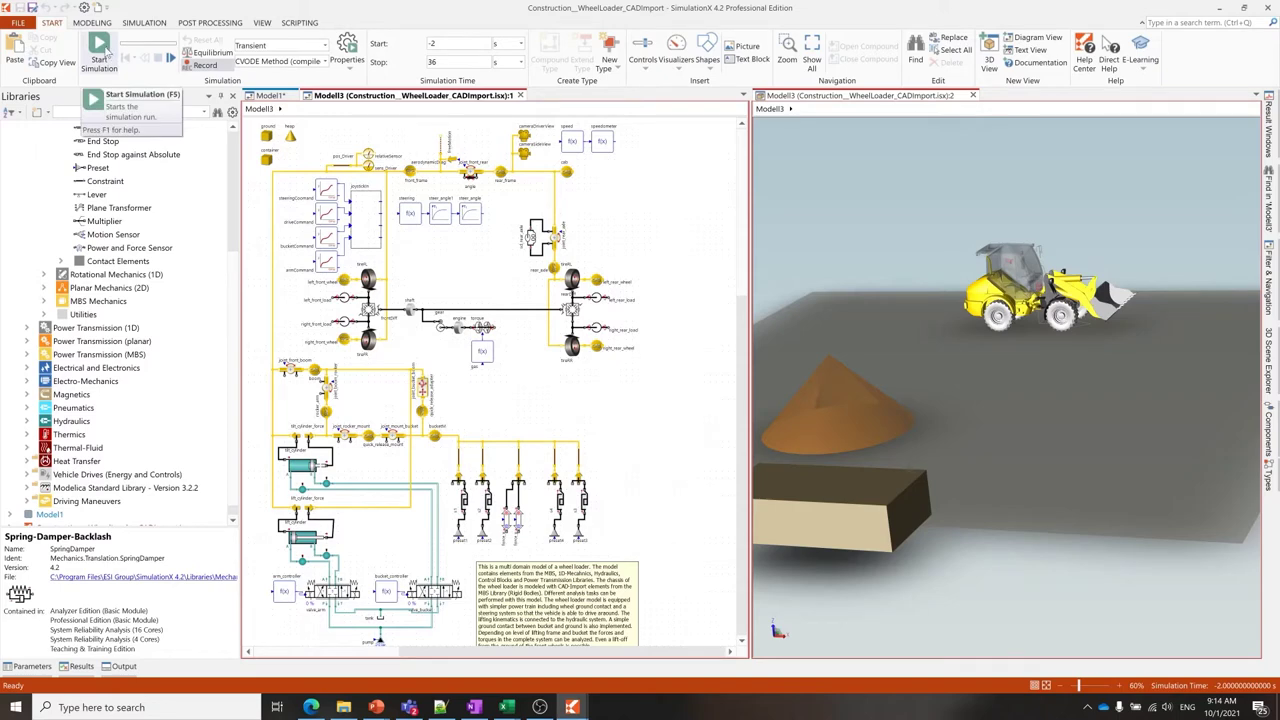
Clear the diagram selection and start the wheel loader simulation.
{"action": "left_click", "coordinate": [102, 52]}
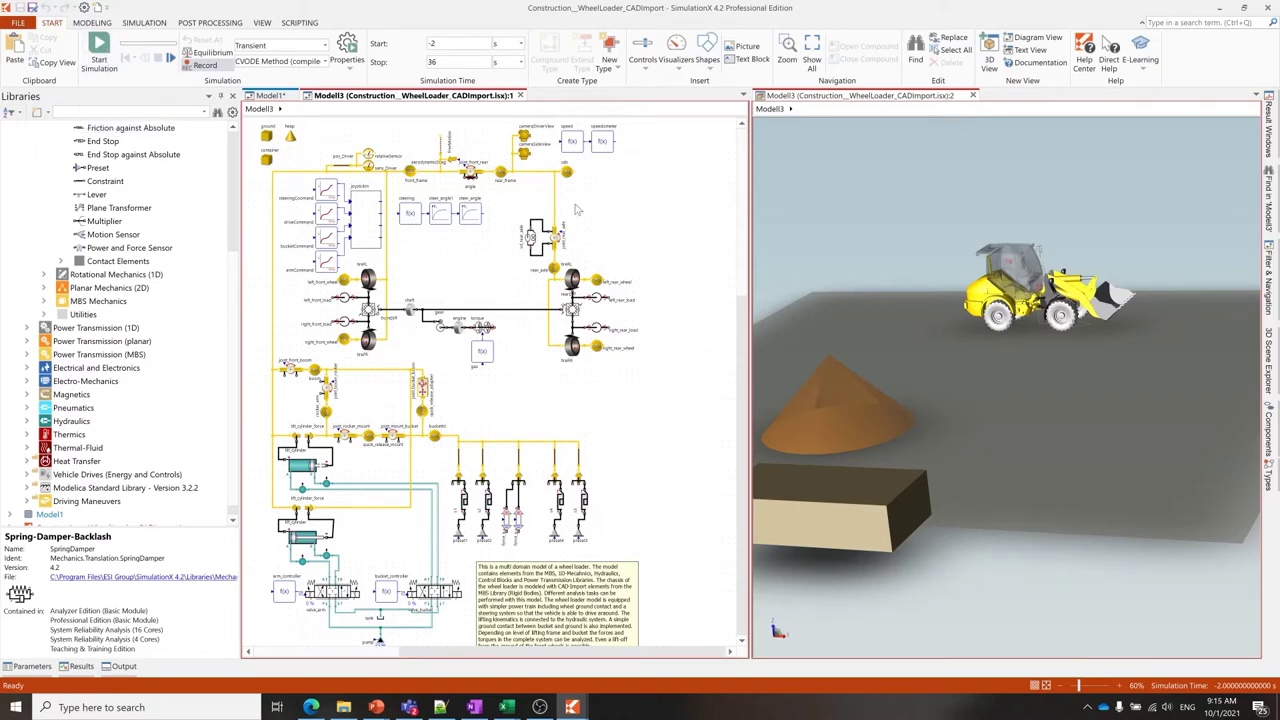
{"action": "right_click", "coordinate": [566, 172]}
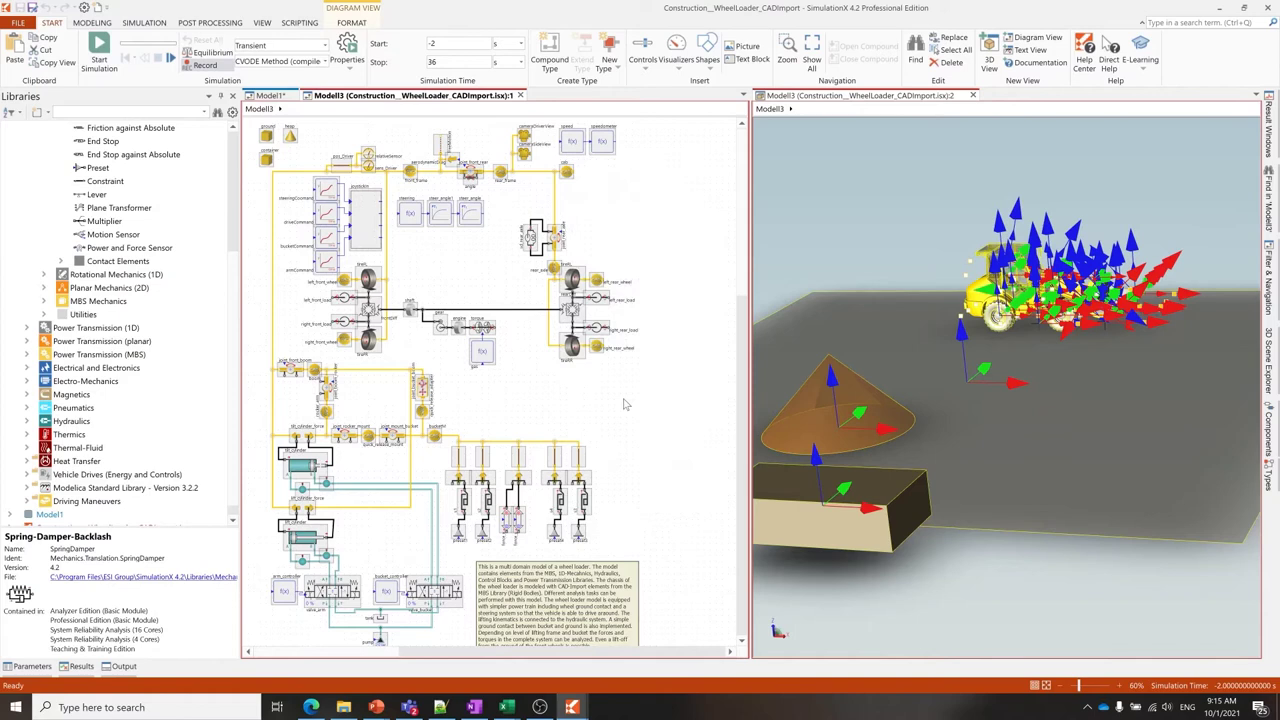
{"action": "left_click", "coordinate": [637, 309]}
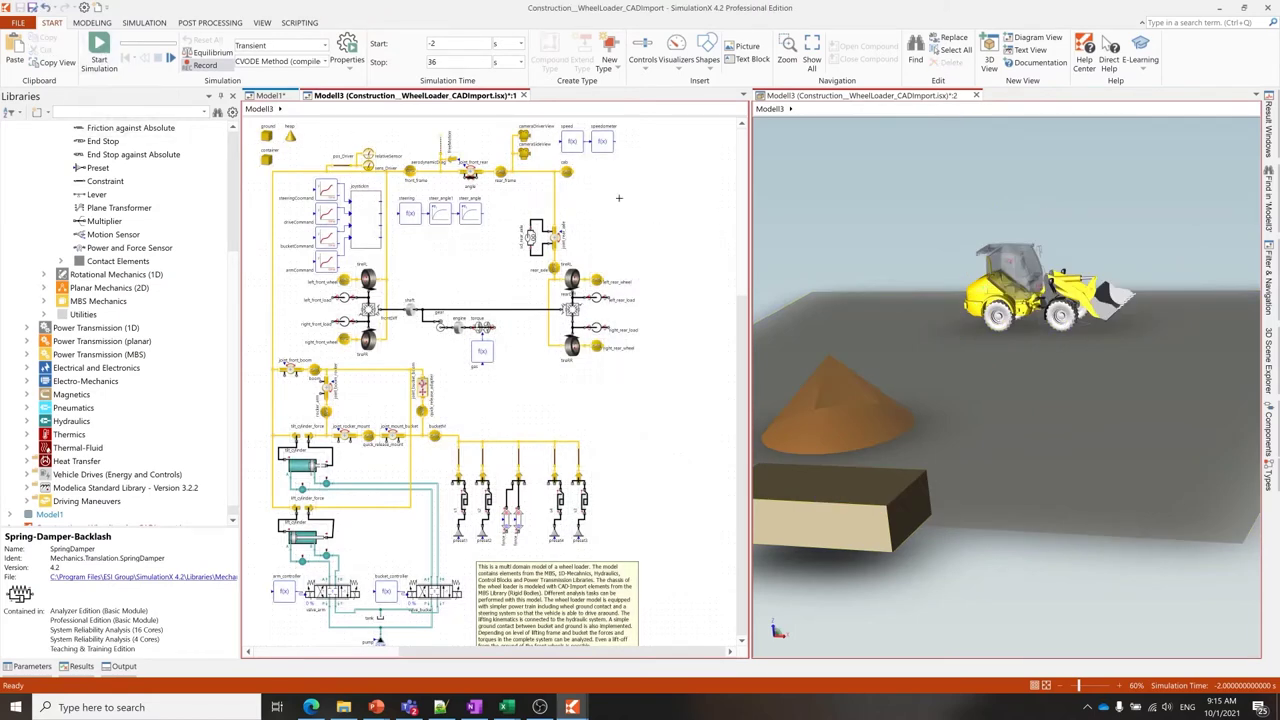
{"action": "left_click", "coordinate": [99, 47]}
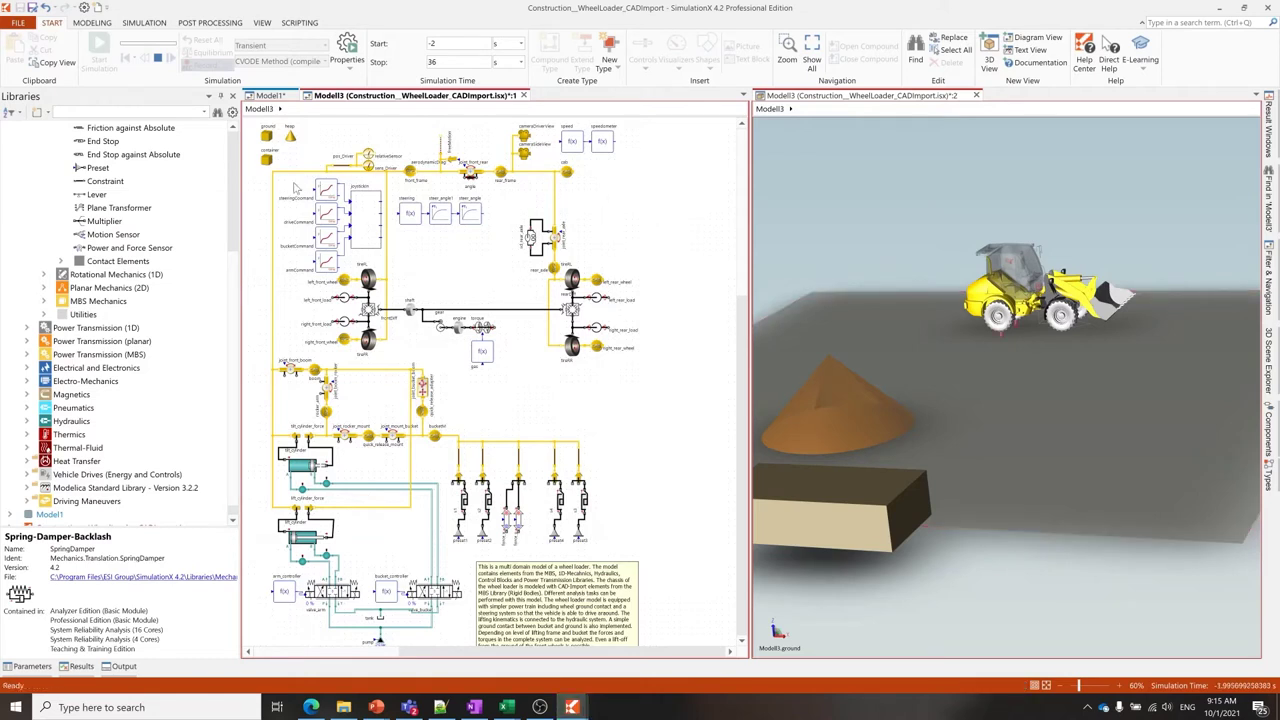
Watch the loader drive to the sand pile, selecting its front frame in the 3D view.
{"action": "scroll", "coordinate": [655, 231], "scroll_direction": "down", "scroll_amount": 1}
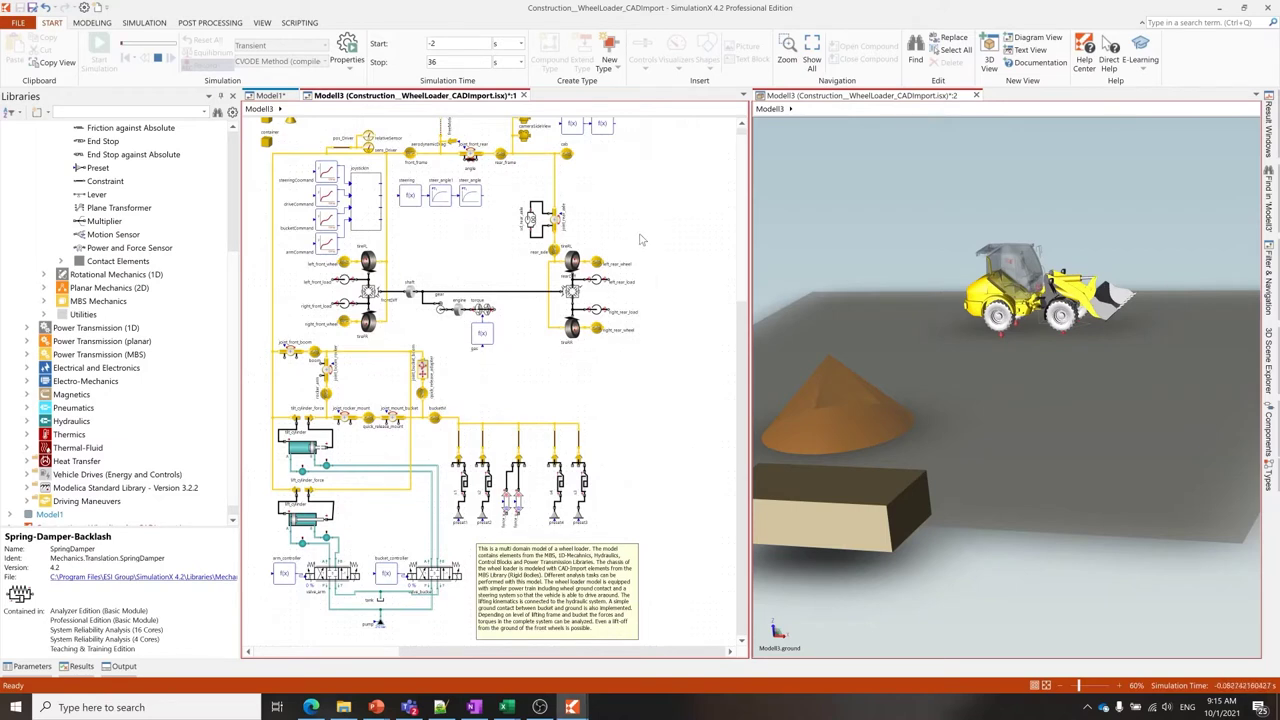
{"action": "scroll", "coordinate": [641, 240], "scroll_direction": "up", "scroll_amount": 1}
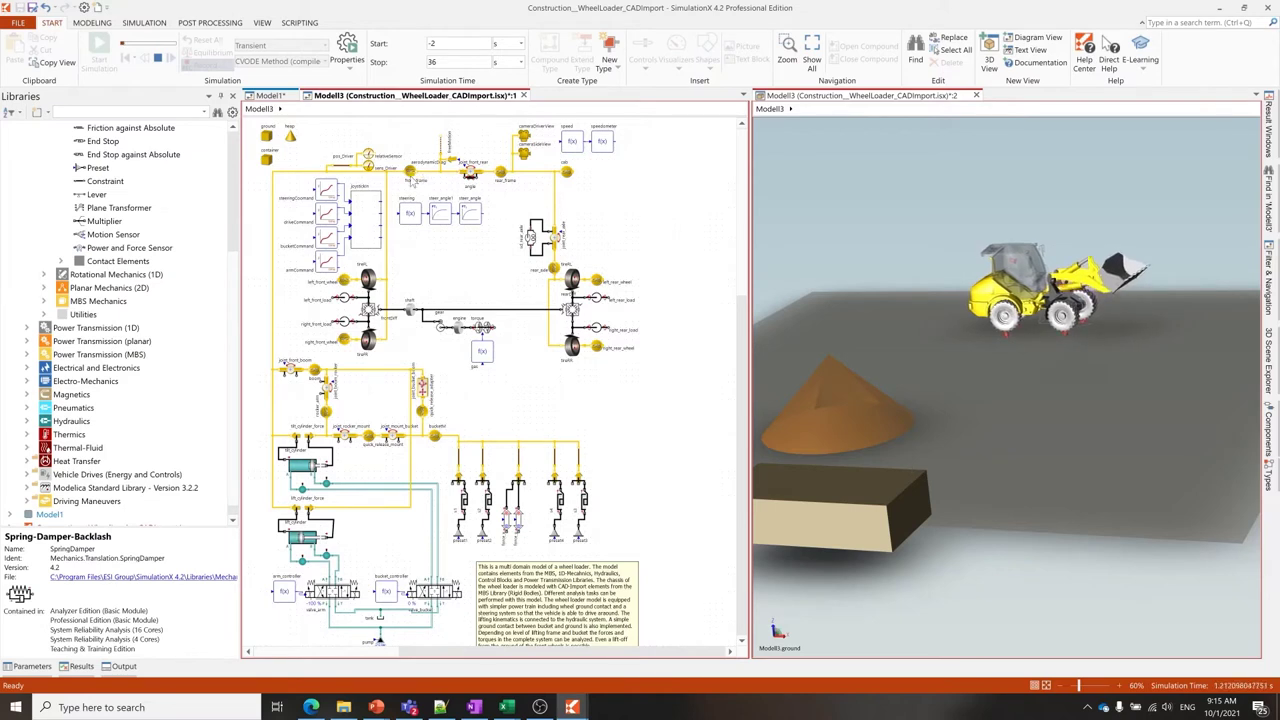
{"action": "left_click", "coordinate": [1093, 322]}
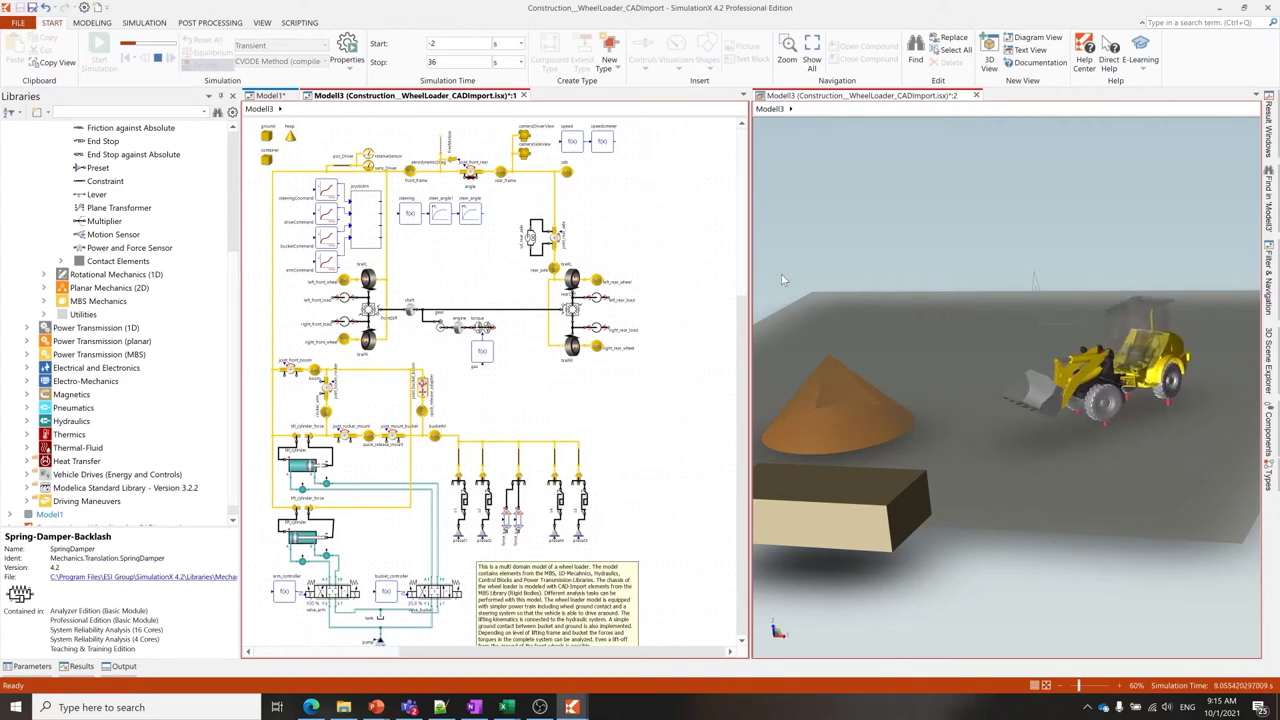
{"action": "scroll", "coordinate": [490, 258], "scroll_direction": "down", "scroll_amount": 2}
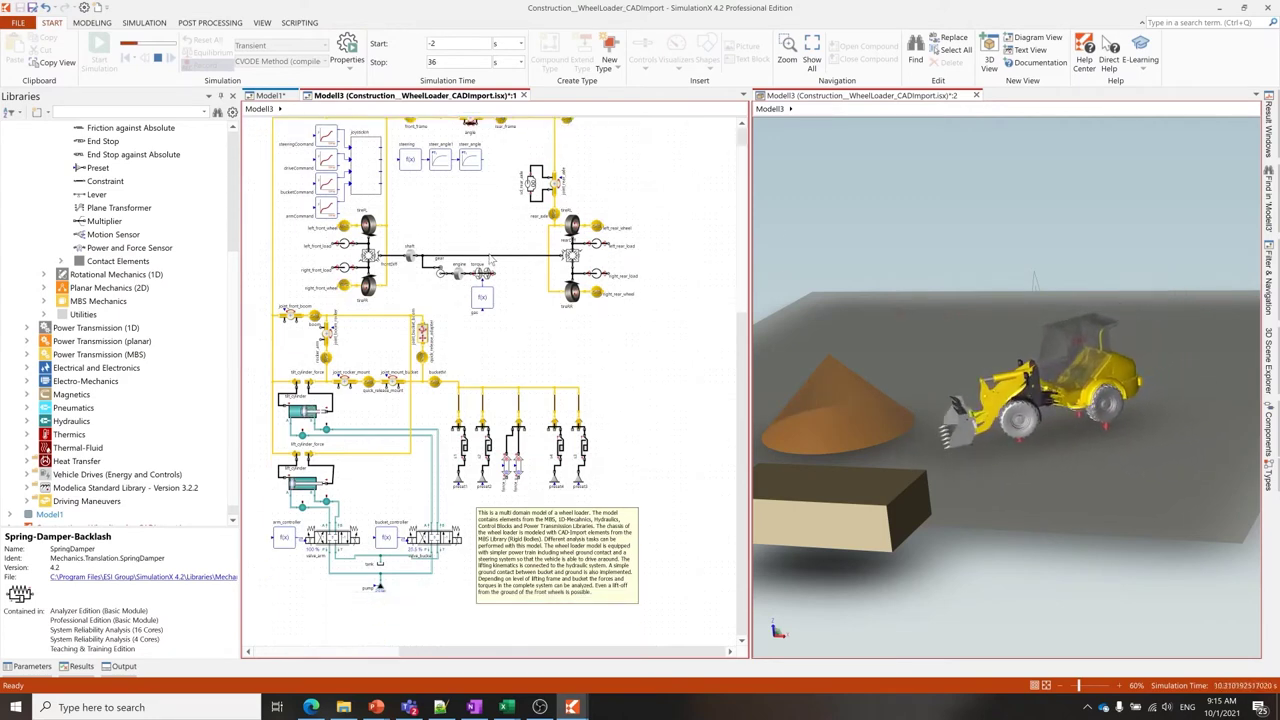
{"action": "scroll", "coordinate": [490, 258], "scroll_direction": "down", "scroll_amount": 2}
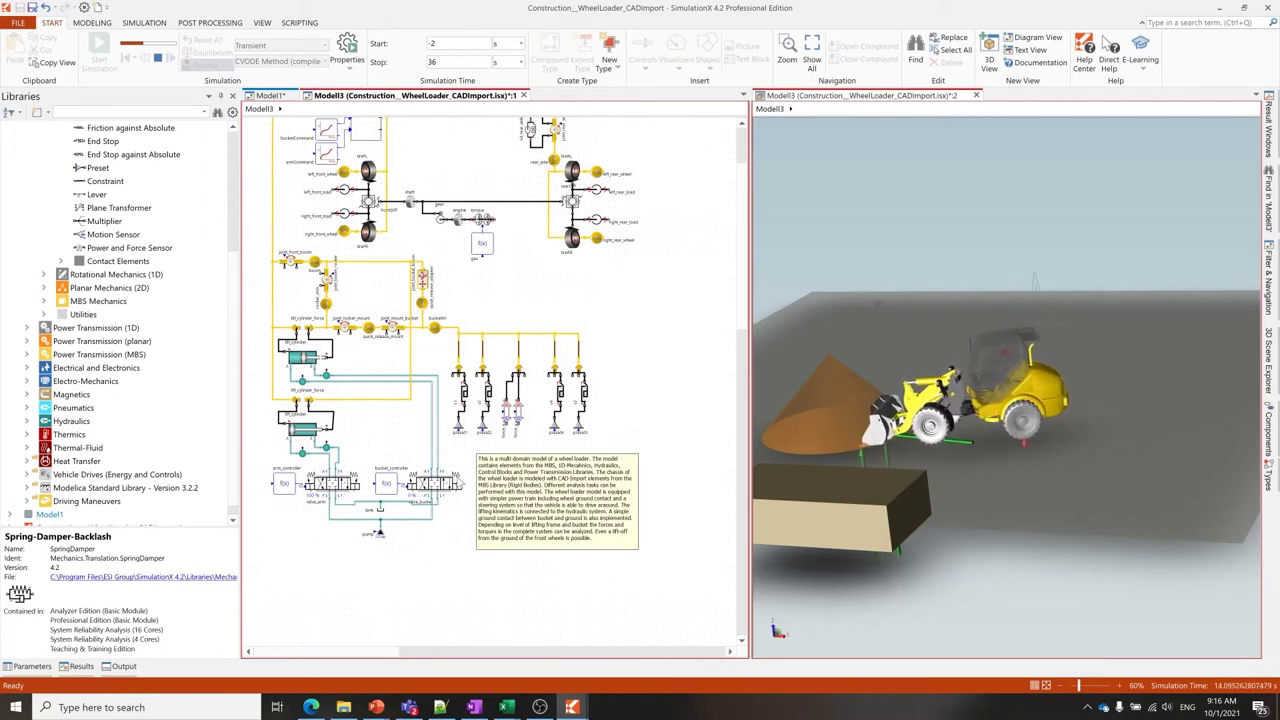
{"action": "scroll", "coordinate": [484, 285], "scroll_direction": "up", "scroll_amount": 2}
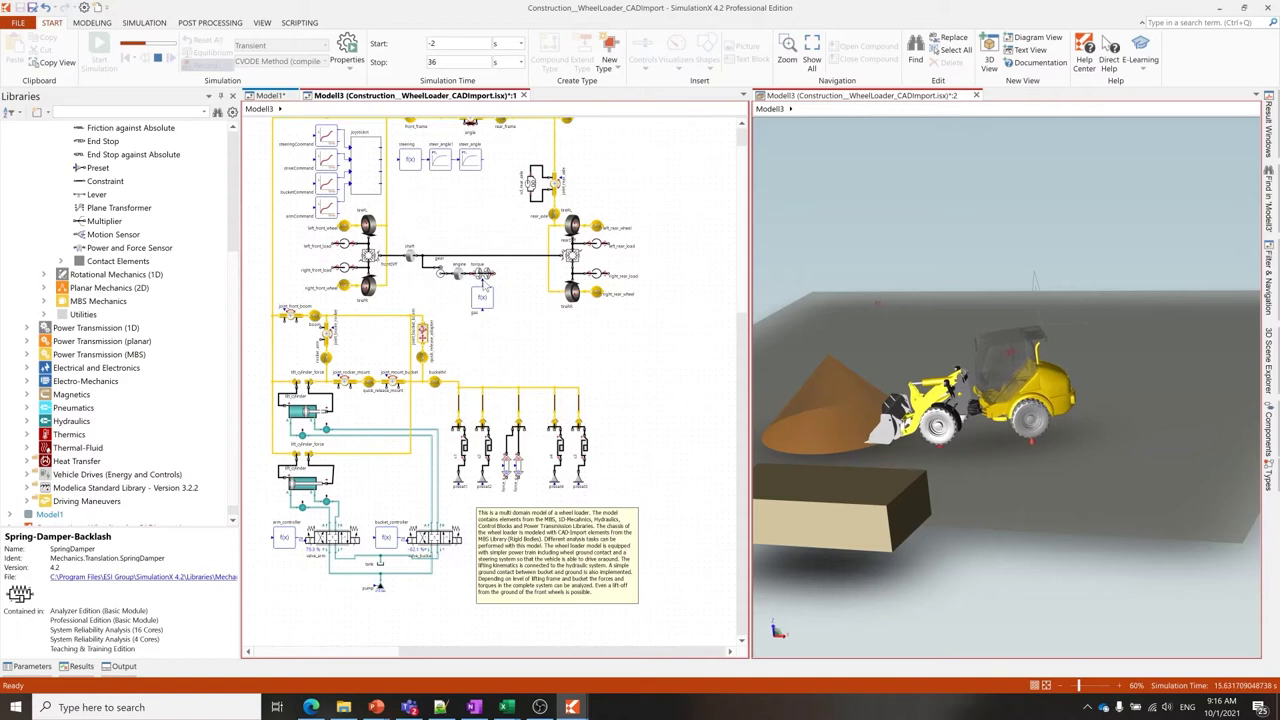
{"action": "scroll", "coordinate": [484, 285], "scroll_direction": "up", "scroll_amount": 1}
Scroll the diagram while the wheel loader run completes at 36 s.
{"action": "scroll", "coordinate": [460, 255], "scroll_direction": "up", "scroll_amount": 1}
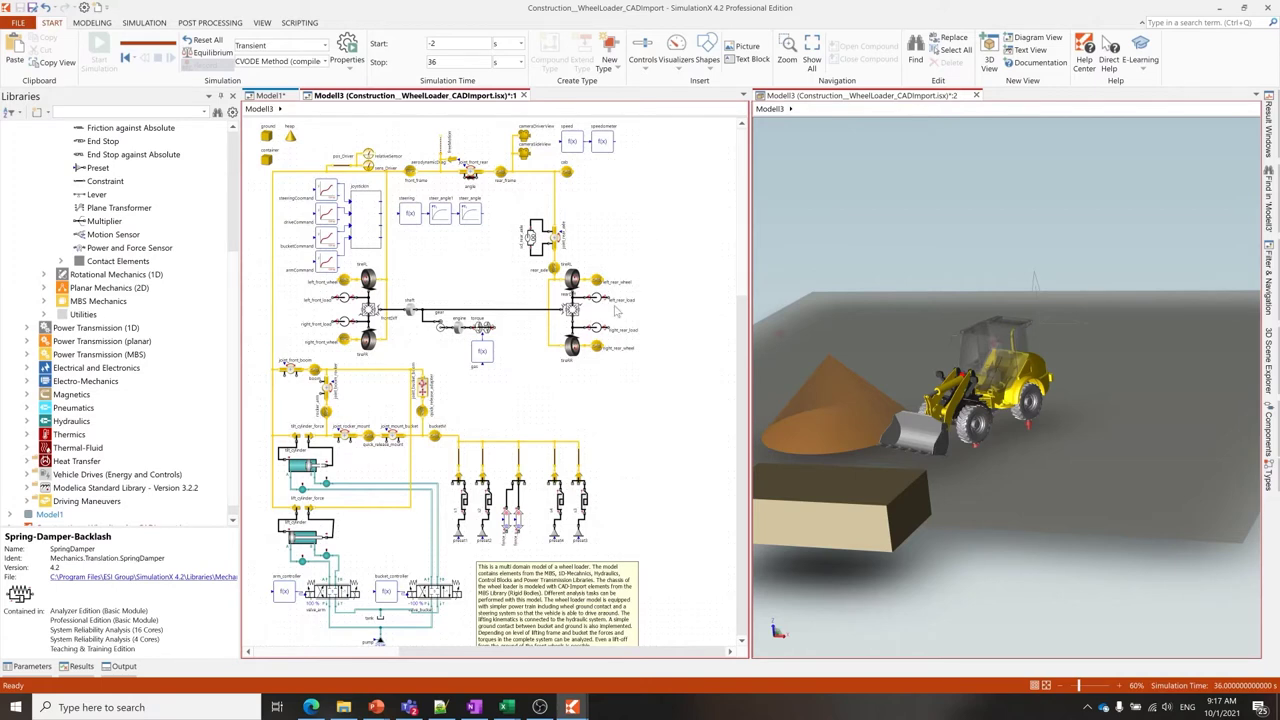
{"action": "scroll", "coordinate": [308, 447], "scroll_direction": "down", "scroll_amount": 1}
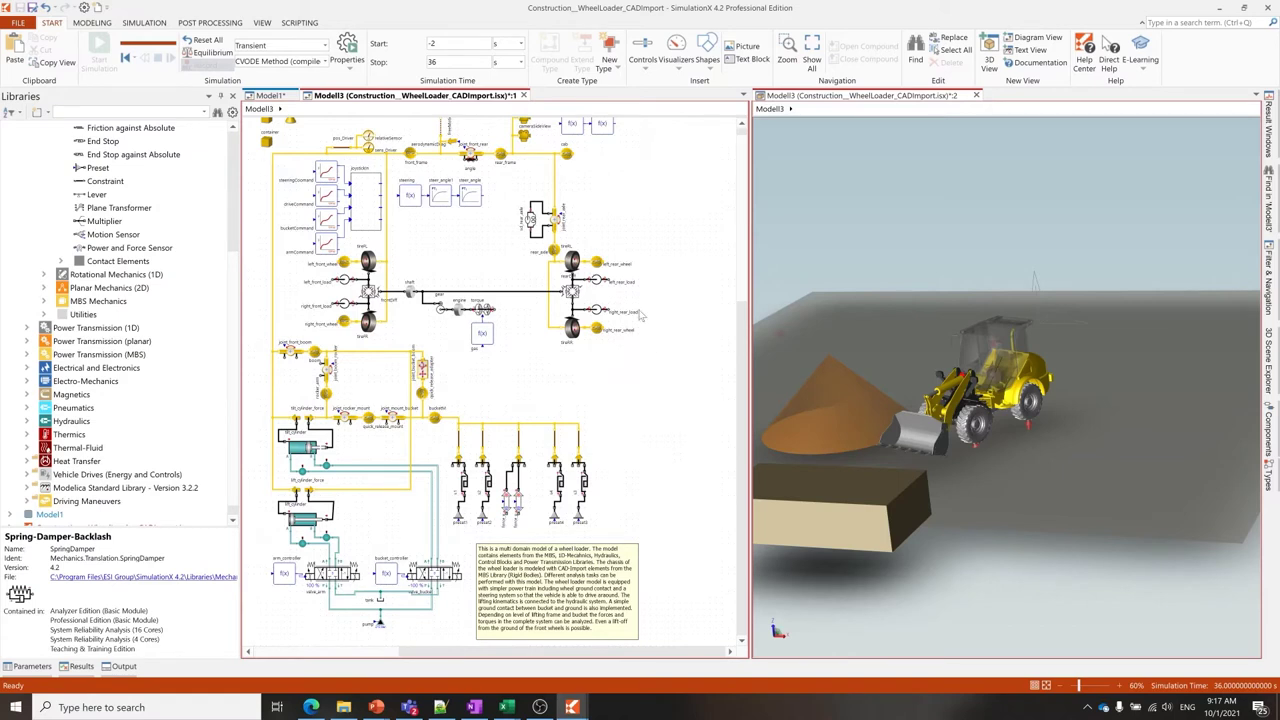
Open the bucketM.x[1] bucket and vehicle position plots, move and enlarge them, then minimize them.
{"action": "mouse_move", "coordinate": [1270, 125]}
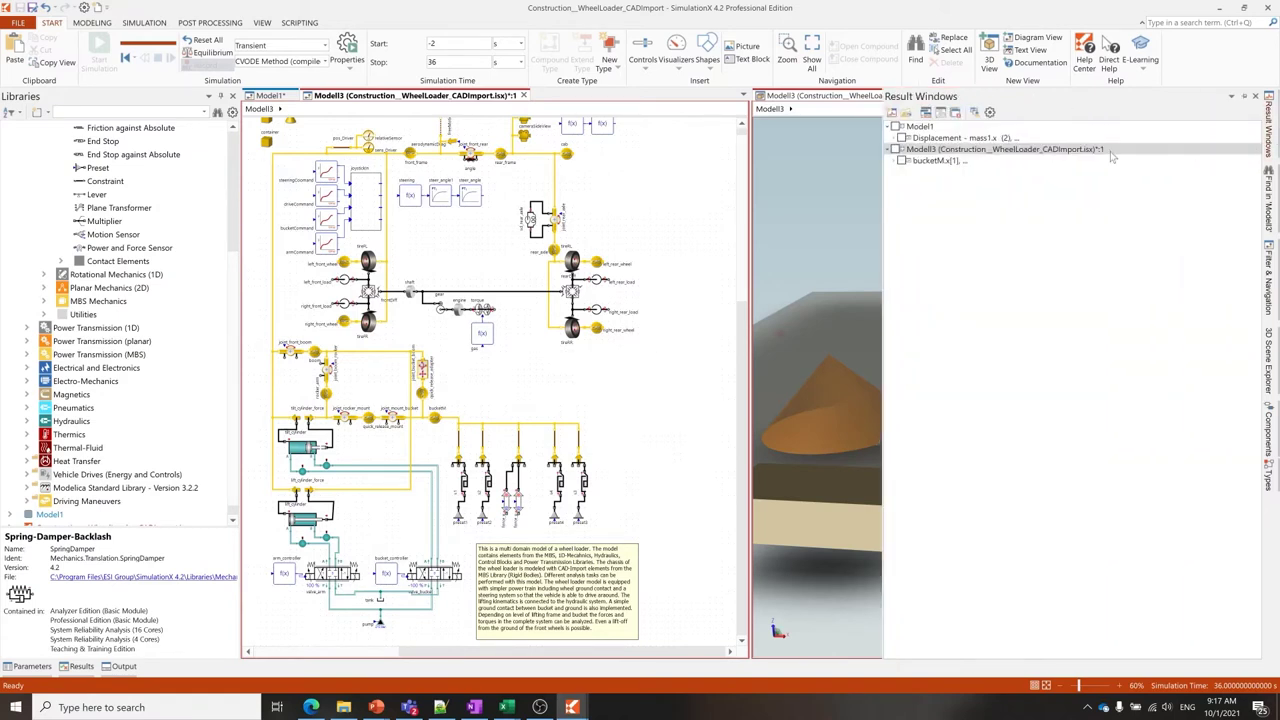
{"action": "double_click", "coordinate": [903, 163]}
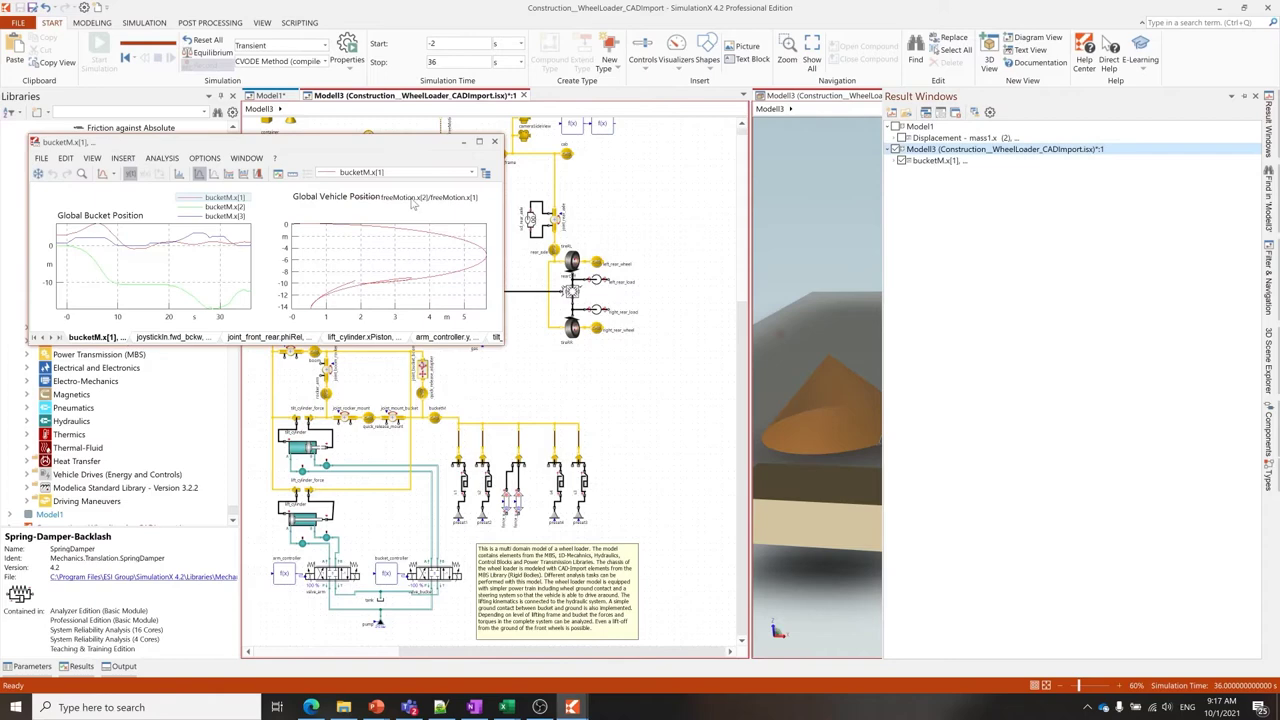
{"action": "left_click_drag", "start_coordinate": [309, 148], "coordinate": [618, 138]}
{"action": "left_click_drag", "start_coordinate": [296, 333], "coordinate": [148, 516]}
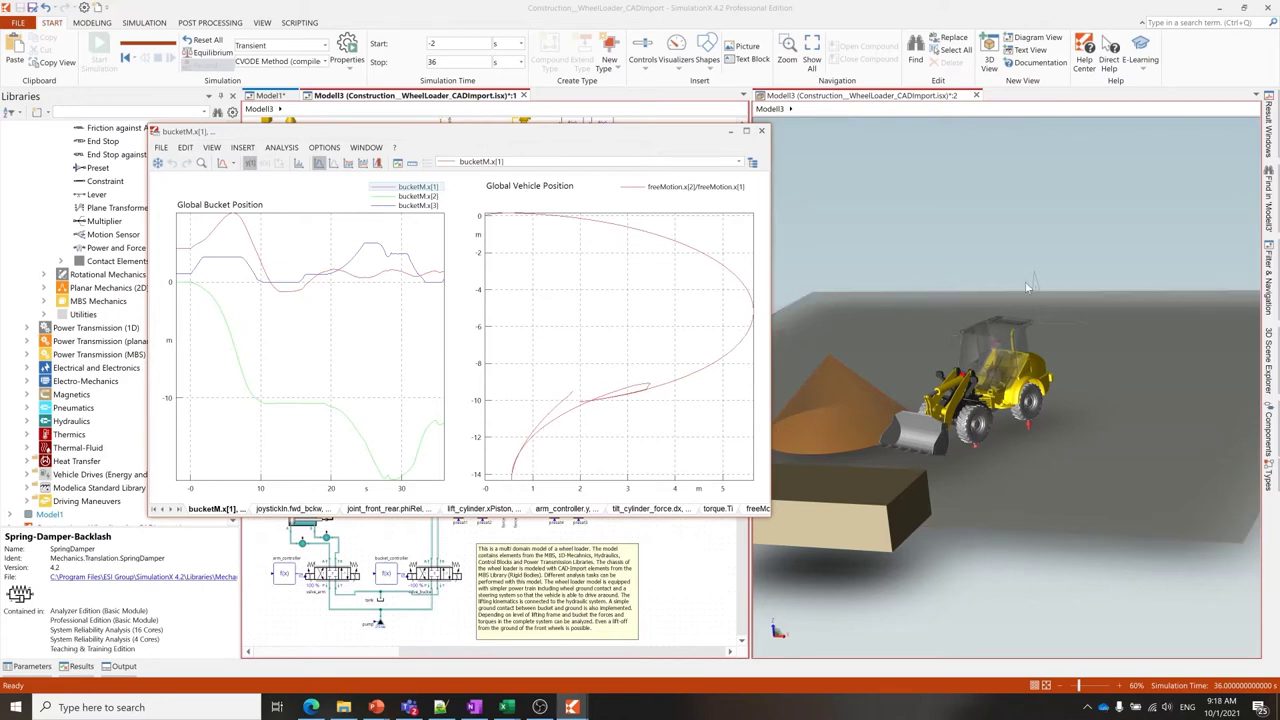
{"action": "left_click", "coordinate": [729, 136]}
{"action": "scroll", "coordinate": [503, 262], "scroll_direction": "up", "scroll_amount": 1}
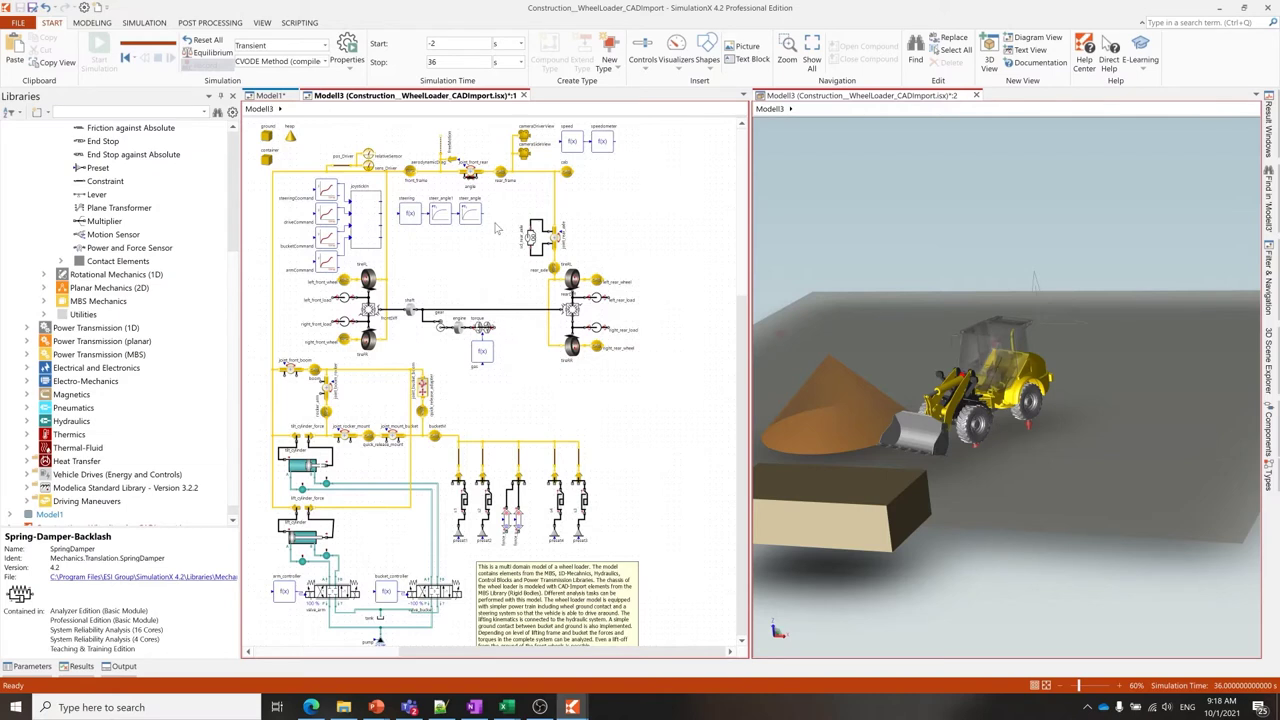
{"action": "left_click", "coordinate": [568, 176]}
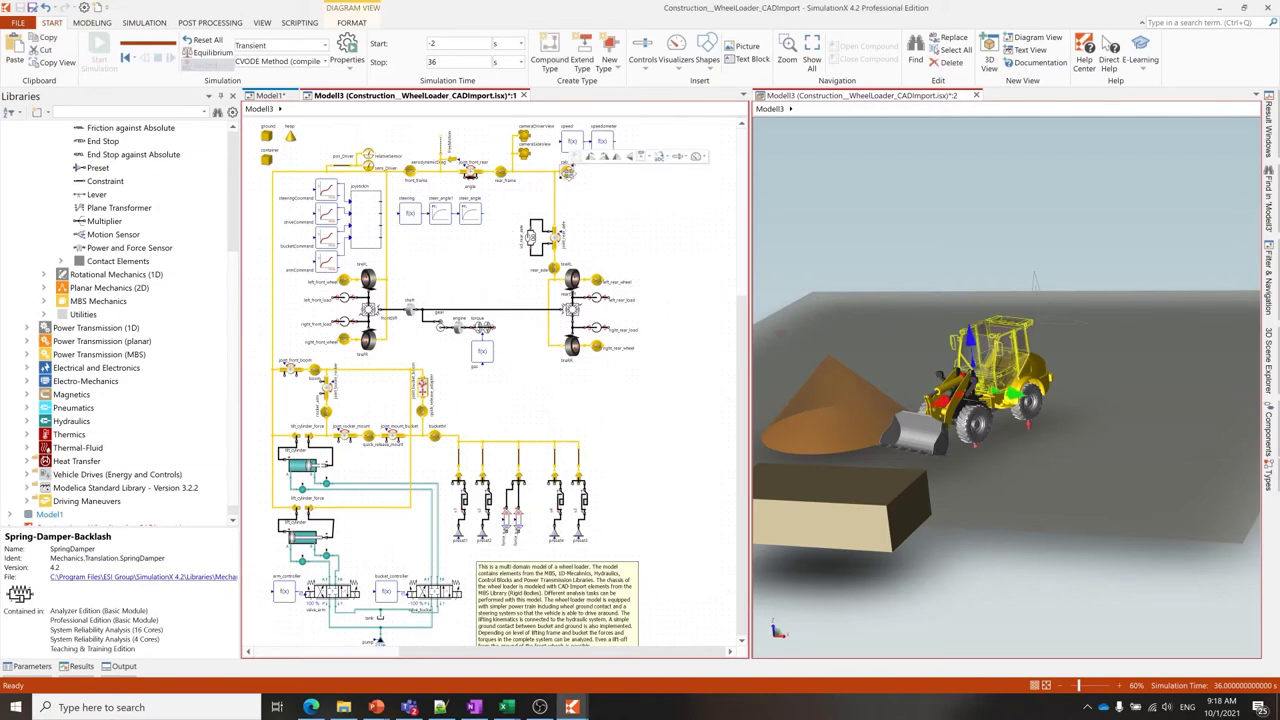
{"action": "right_click", "coordinate": [569, 176]}
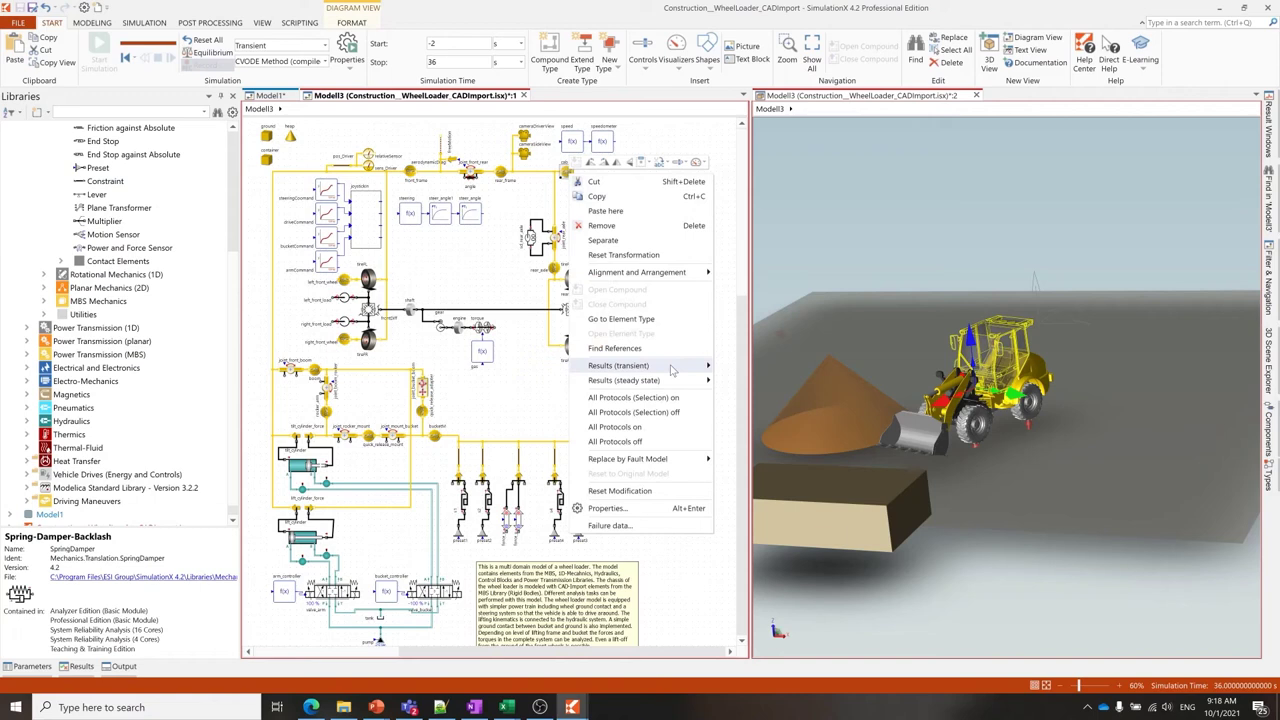
{"action": "mouse_move", "coordinate": [686, 366]}
{"action": "left_click", "coordinate": [748, 366]}
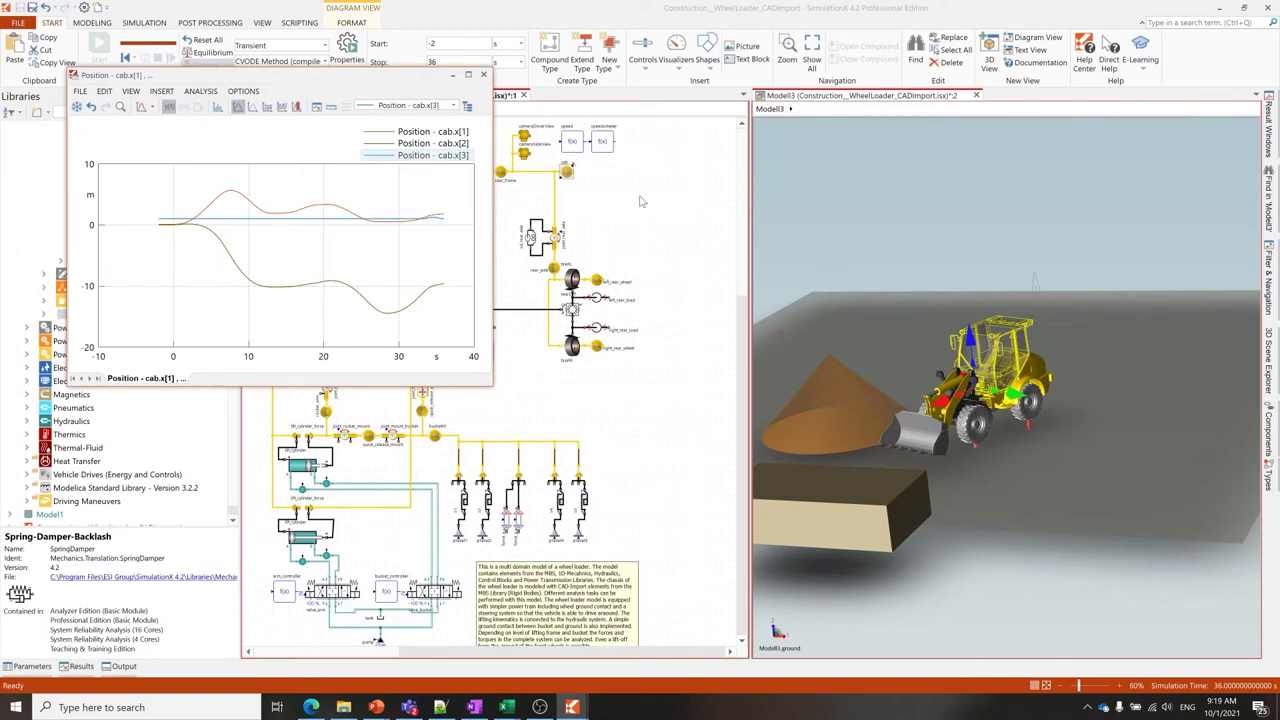
{"action": "left_click", "coordinate": [453, 74]}
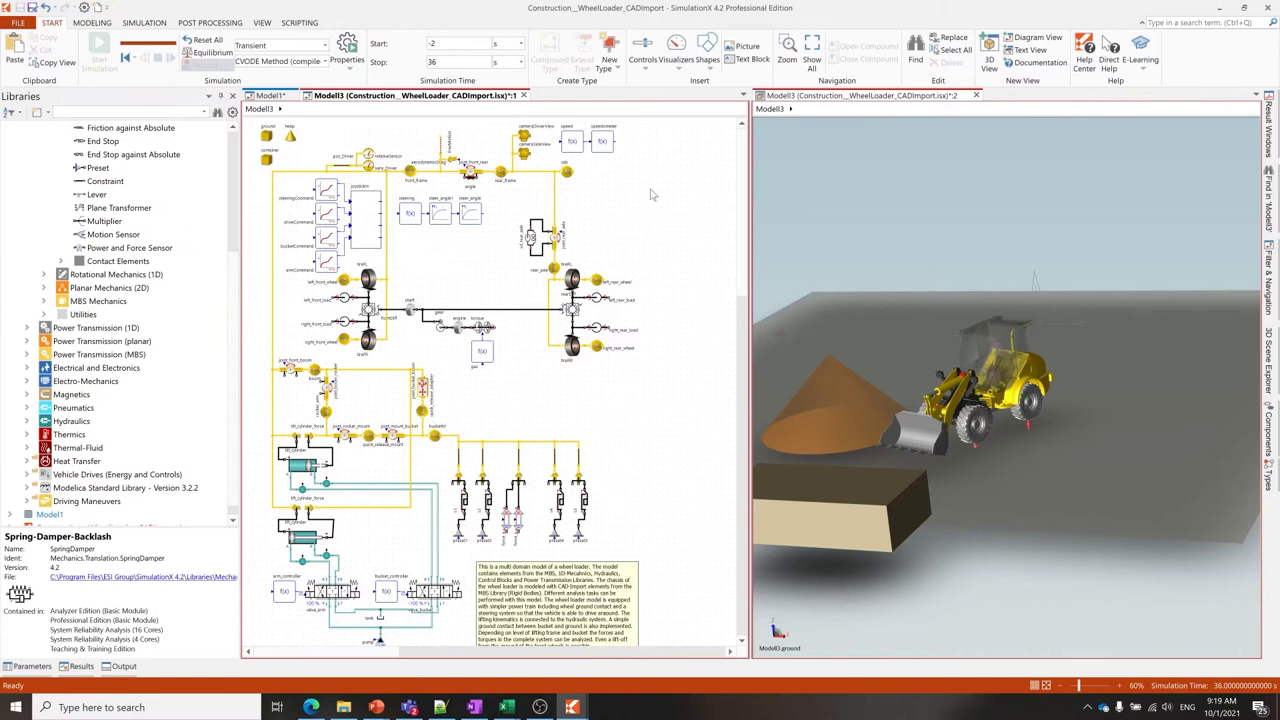
{"action": "scroll", "coordinate": [598, 289], "scroll_direction": "down", "scroll_amount": 3}
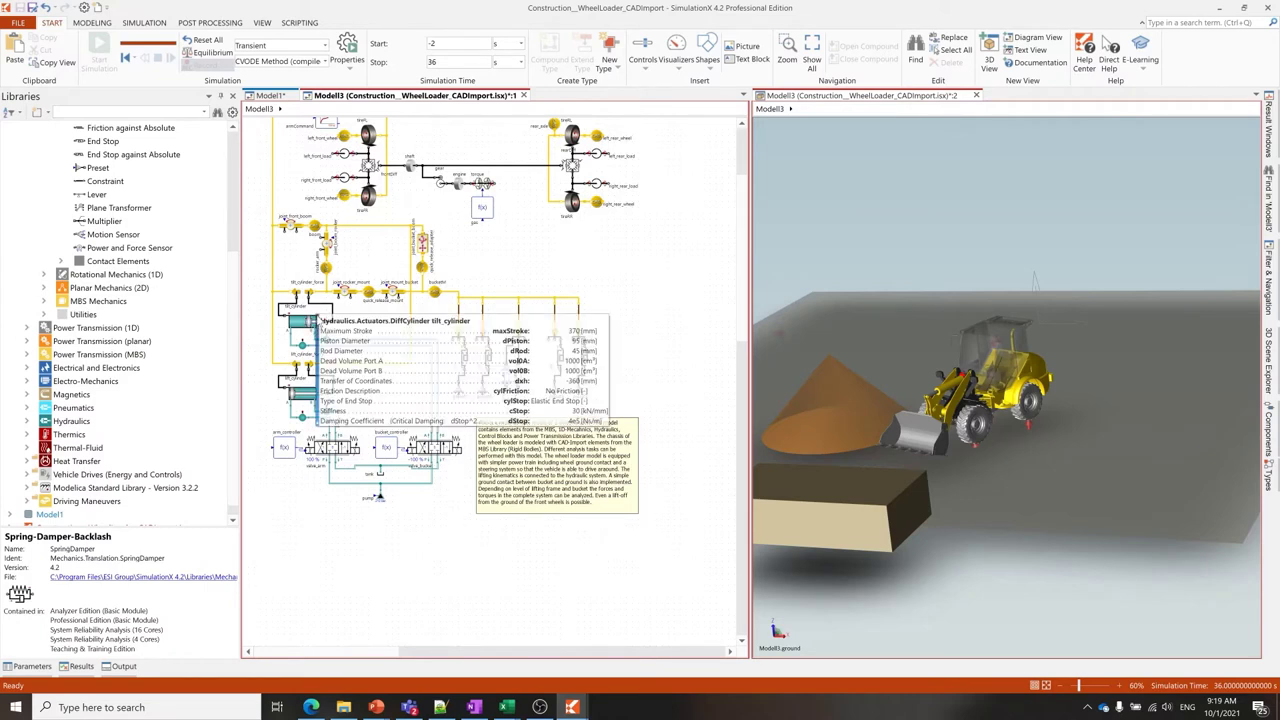
{"action": "left_click", "coordinate": [304, 321]}
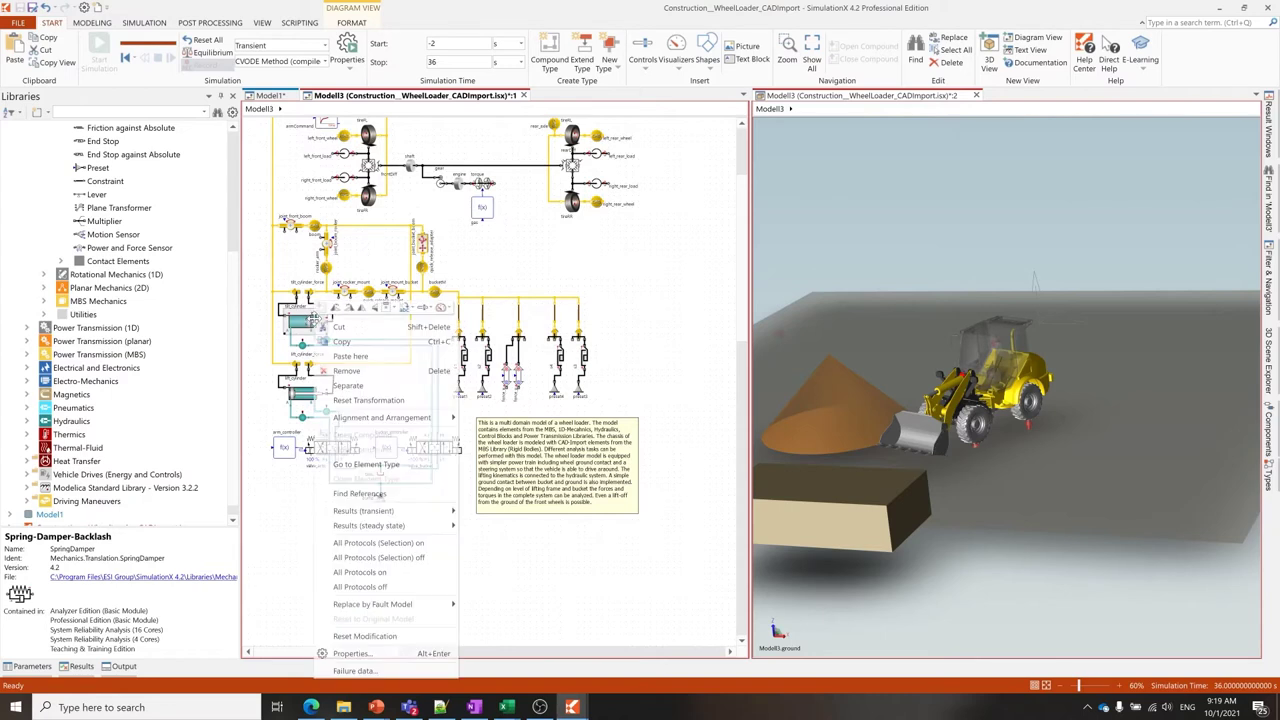
{"action": "right_click", "coordinate": [311, 320]}
{"action": "mouse_move", "coordinate": [425, 514]}
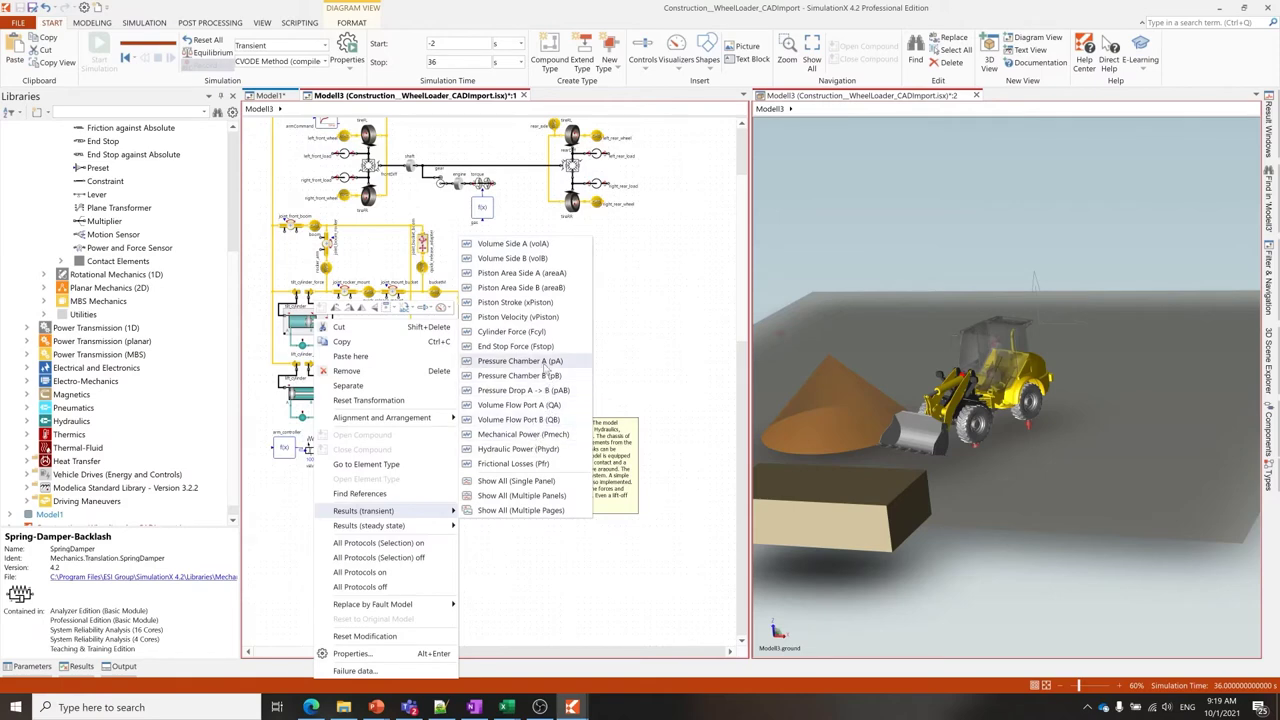
{"action": "left_click", "coordinate": [545, 362]}
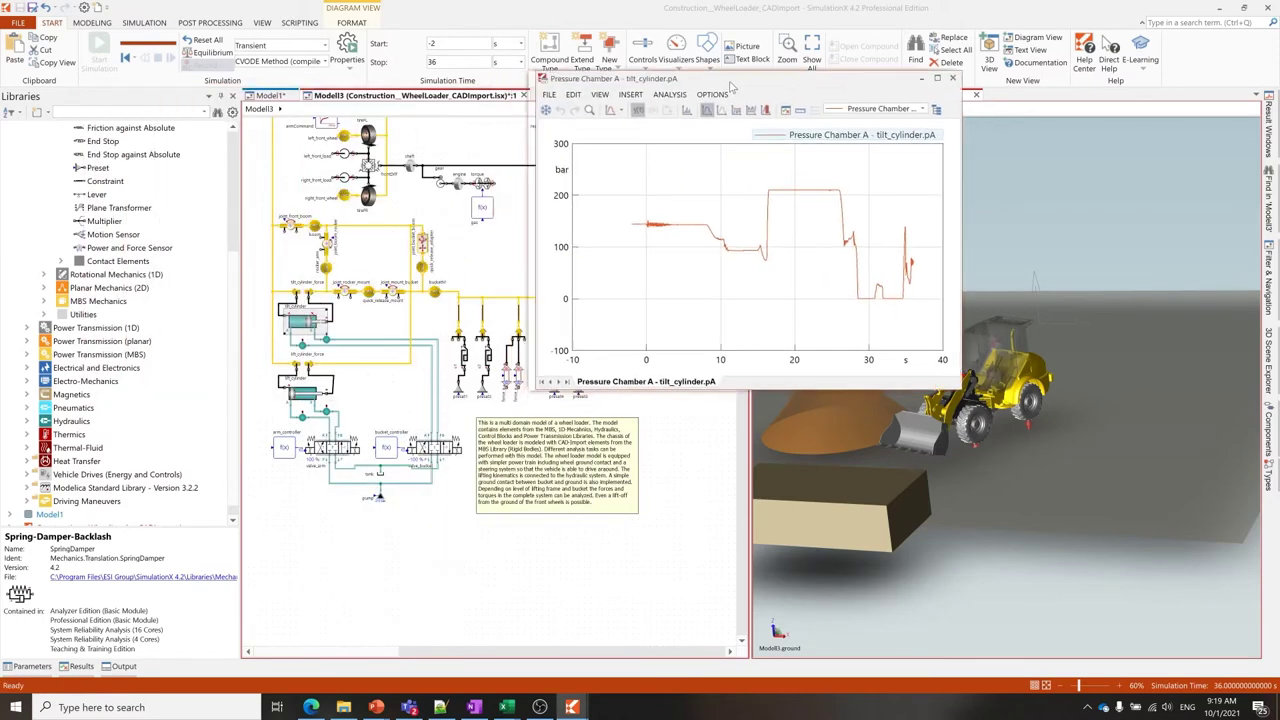
{"action": "right_click", "coordinate": [293, 320]}
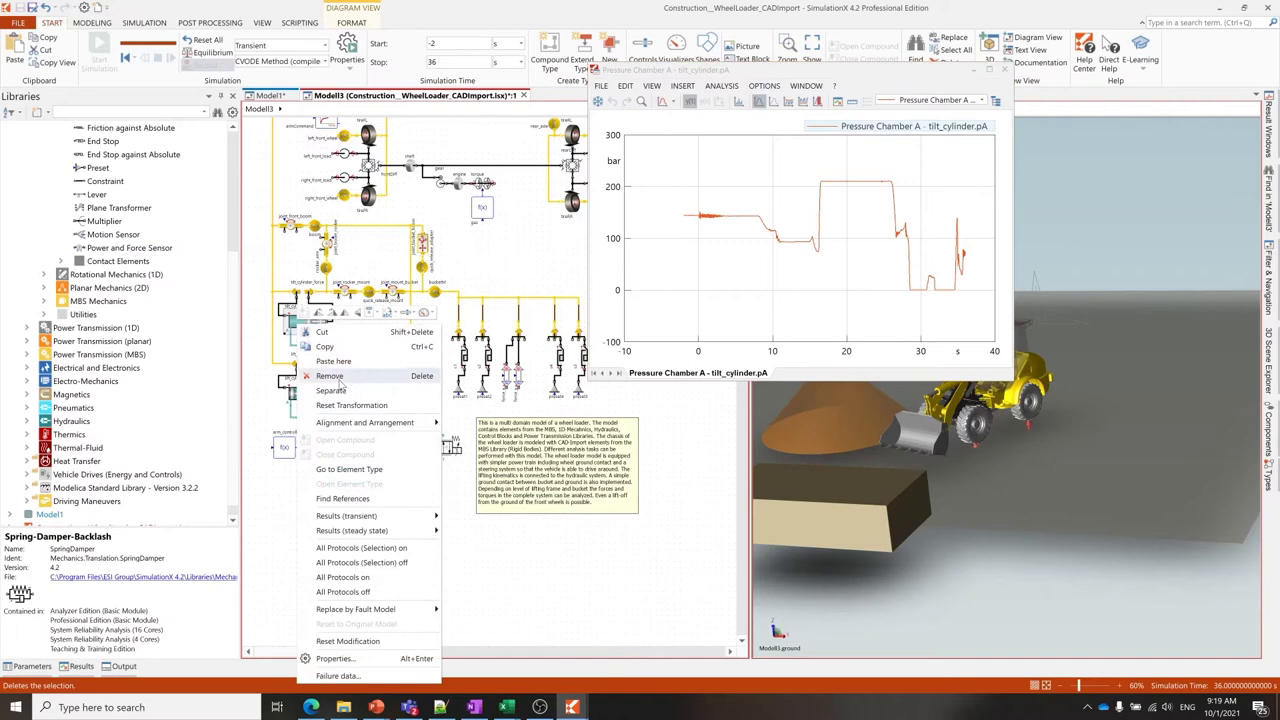
{"action": "mouse_move", "coordinate": [368, 532]}
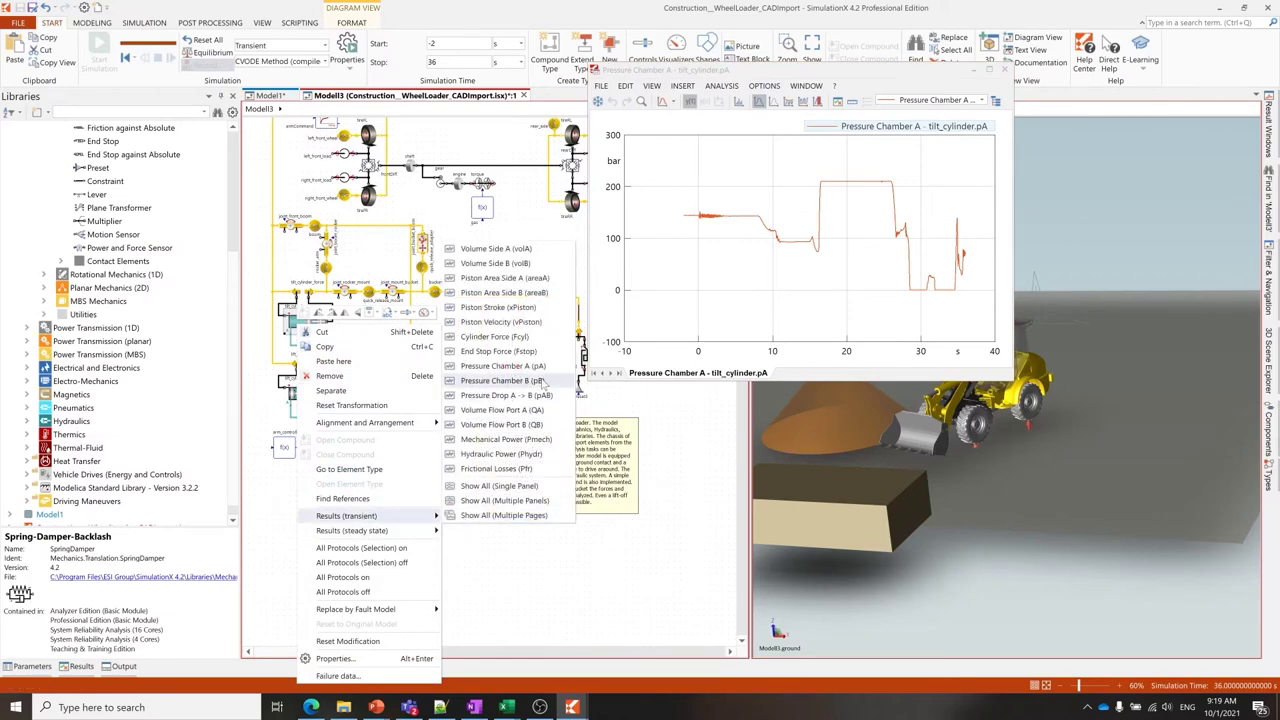
{"action": "left_click", "coordinate": [505, 380]}
{"action": "left_click_drag", "start_coordinate": [320, 159], "coordinate": [740, 302]}
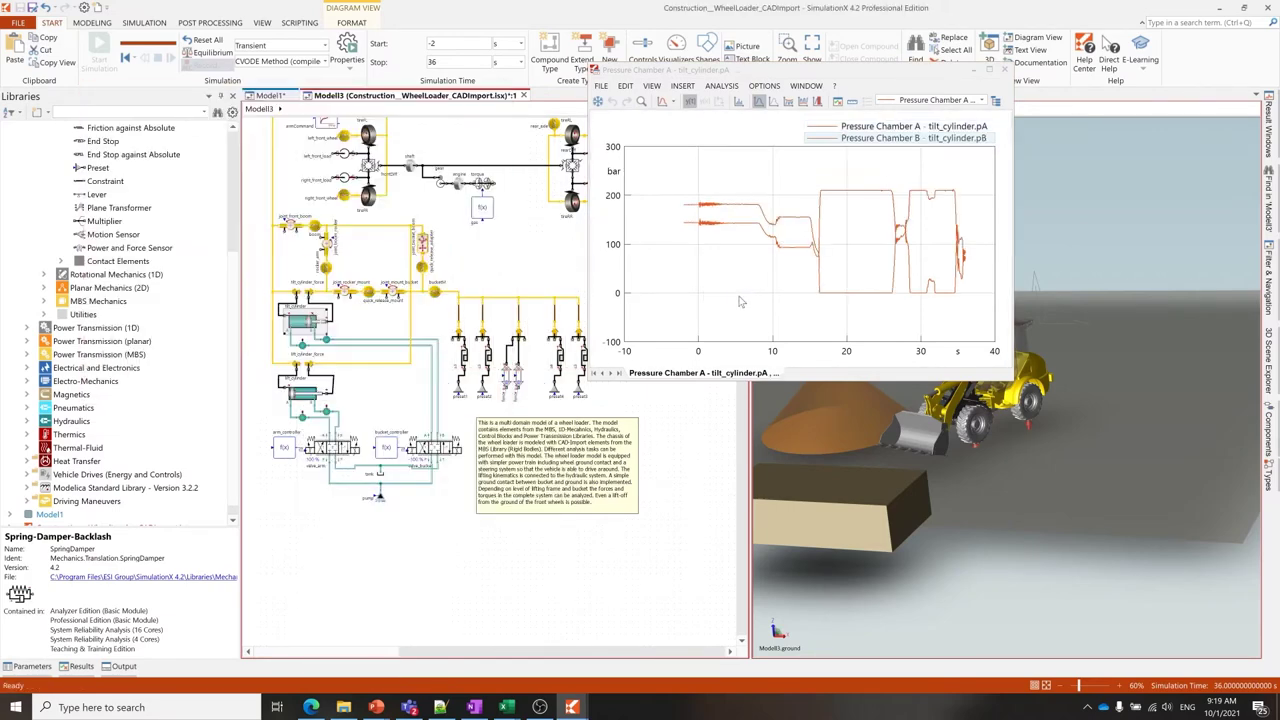
{"action": "left_click", "coordinate": [381, 387]}
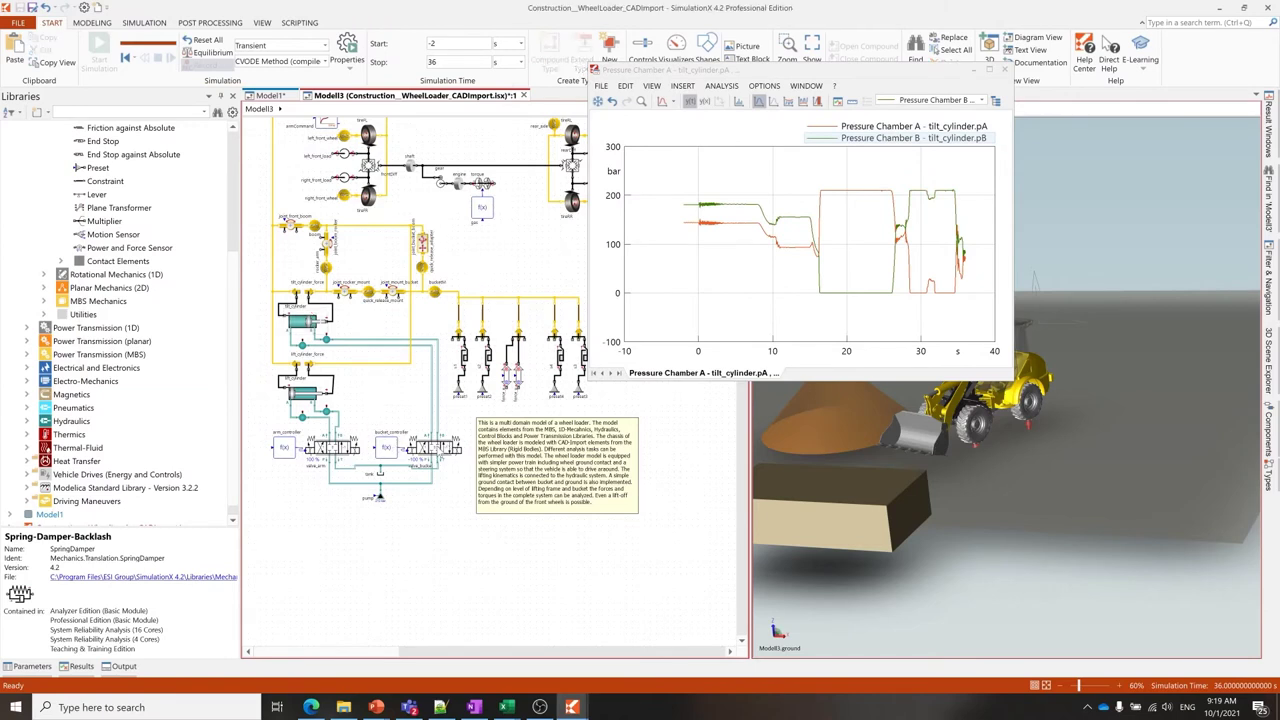
{"action": "left_click", "coordinate": [437, 448]}
{"action": "right_click", "coordinate": [437, 448]}
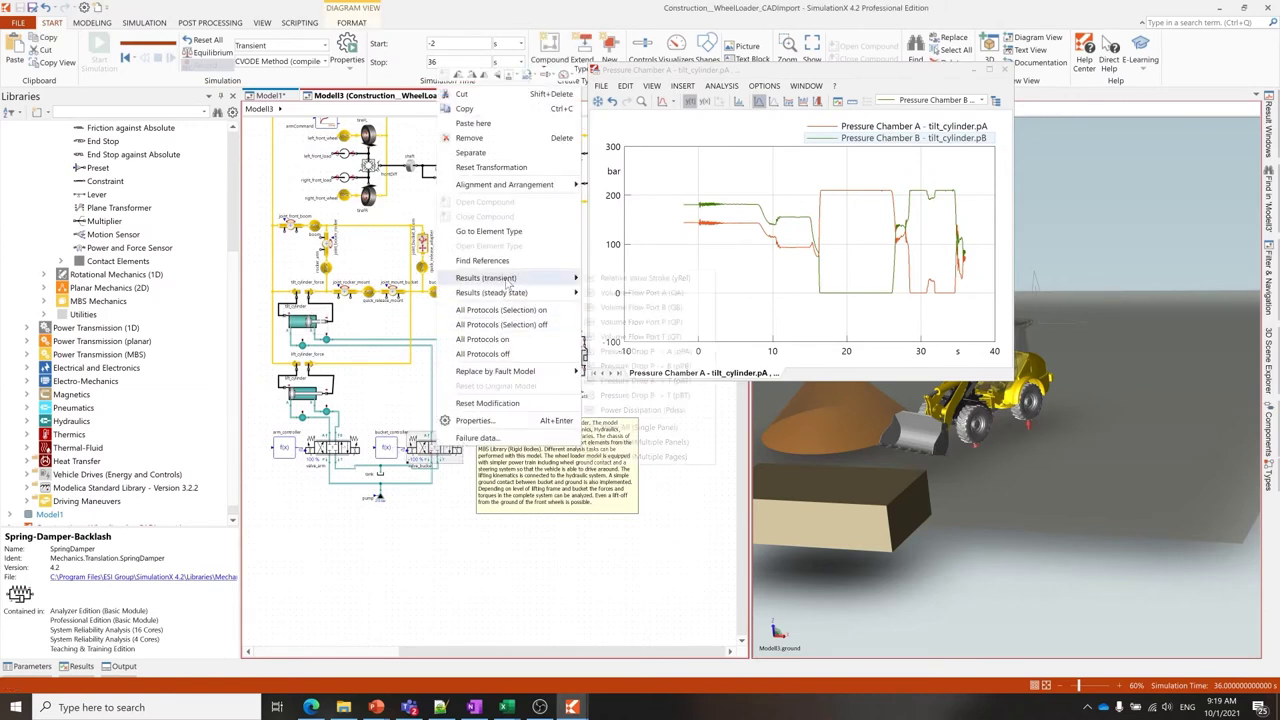
{"action": "mouse_move", "coordinate": [514, 279]}
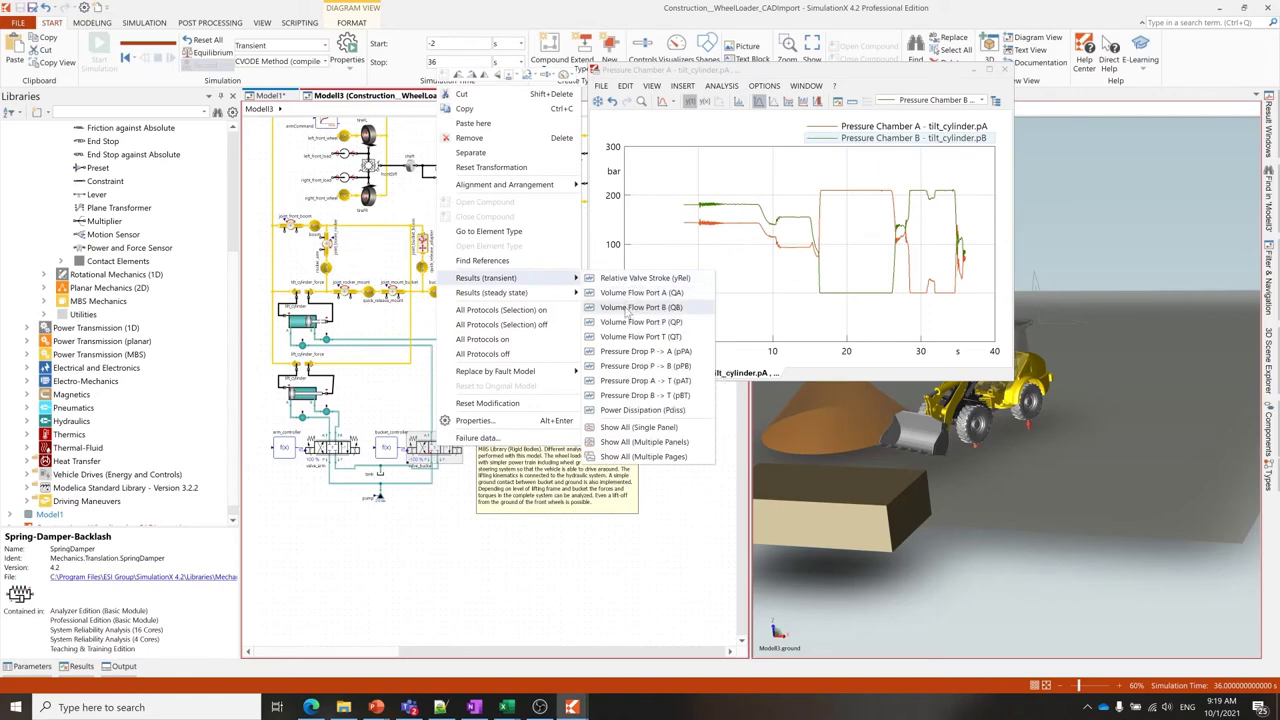
{"action": "left_click", "coordinate": [645, 278]}
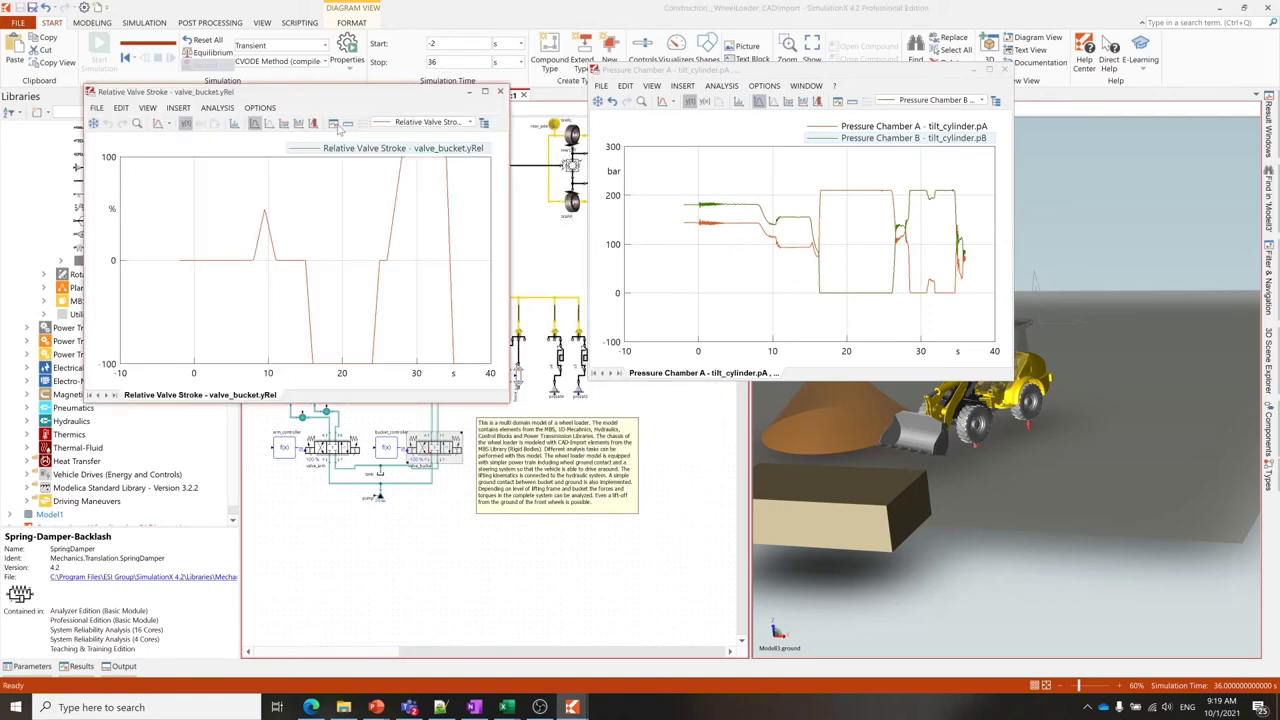
{"action": "left_click_drag", "start_coordinate": [342, 95], "coordinate": [1019, 172]}
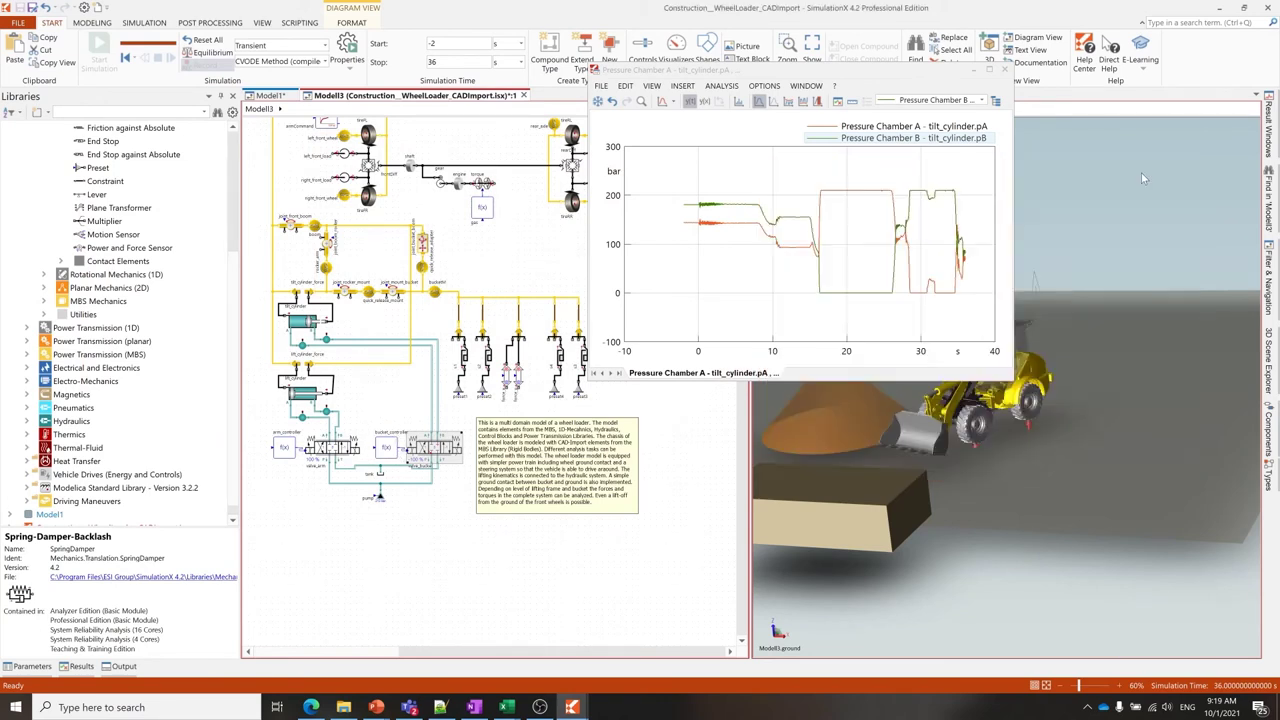
{"action": "left_click", "coordinate": [452, 394]}
{"action": "left_click", "coordinate": [381, 393]}
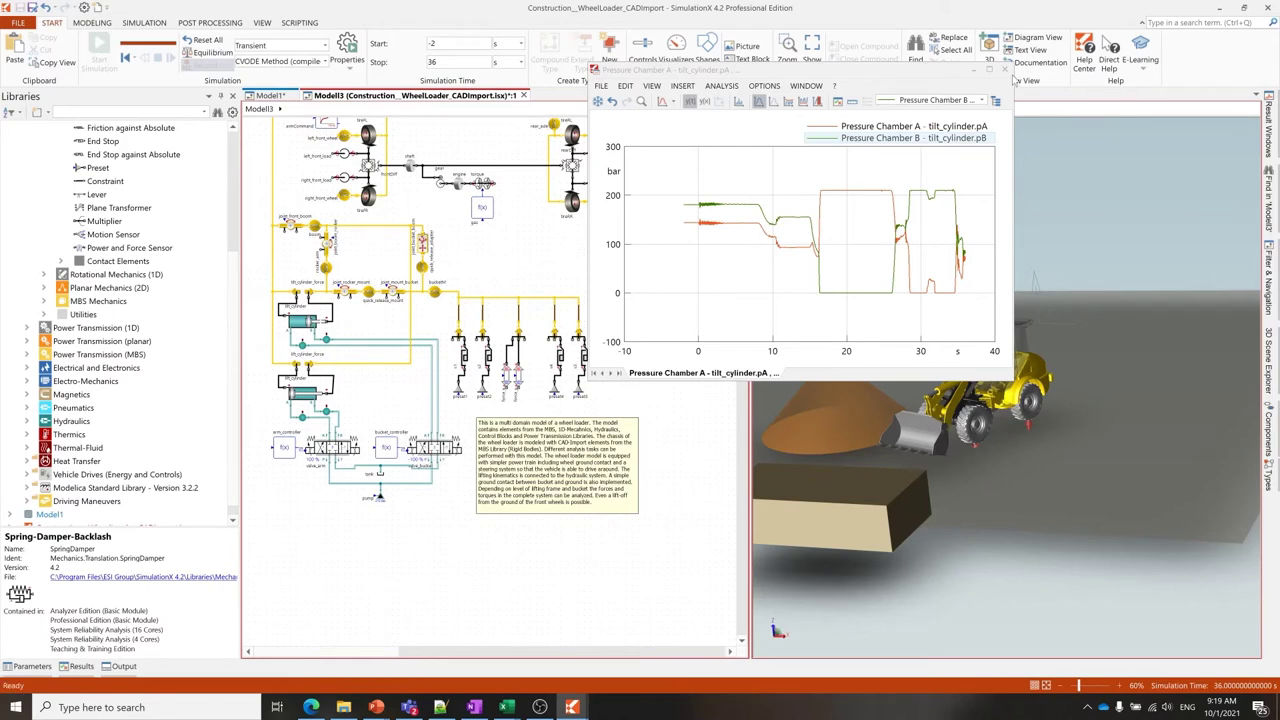
{"action": "left_click", "coordinate": [968, 76]}
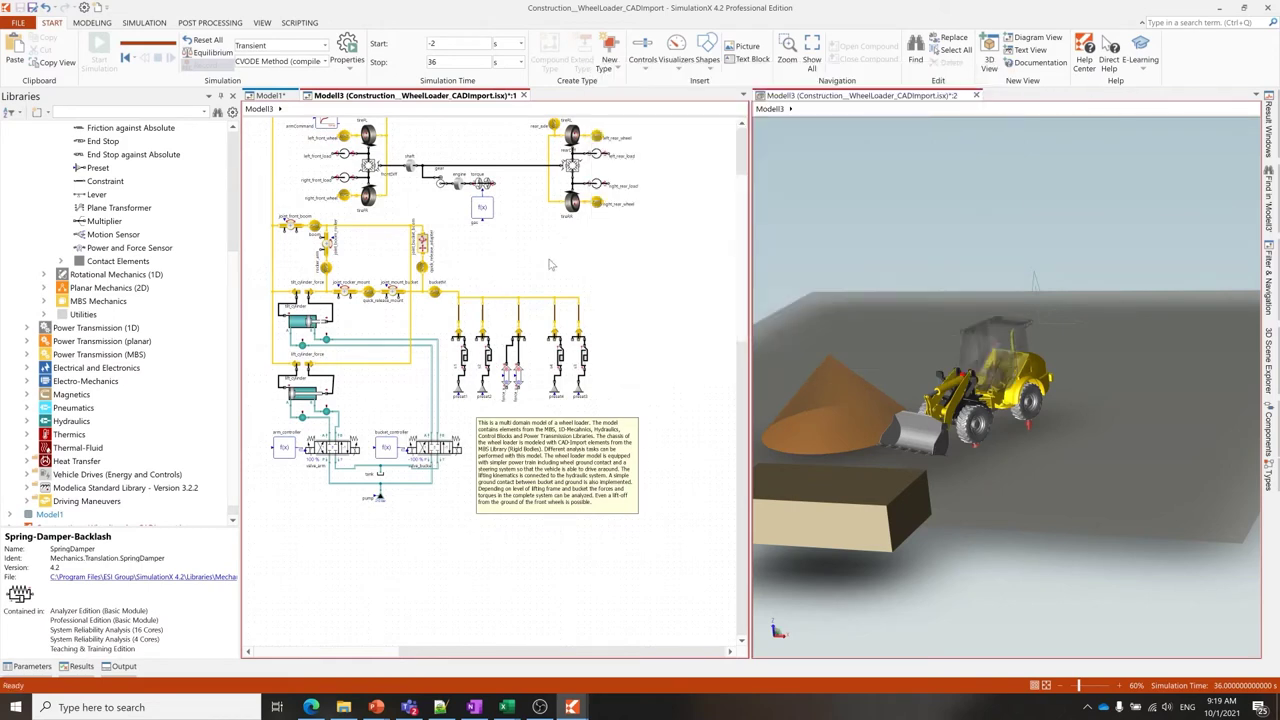
Collapse the Linear Mechanics (1D) and Mechanics nodes in the Libraries tree.
{"action": "scroll", "coordinate": [548, 291], "scroll_direction": "up", "scroll_amount": 3}
{"action": "scroll", "coordinate": [548, 291], "scroll_direction": "up", "scroll_amount": 1}
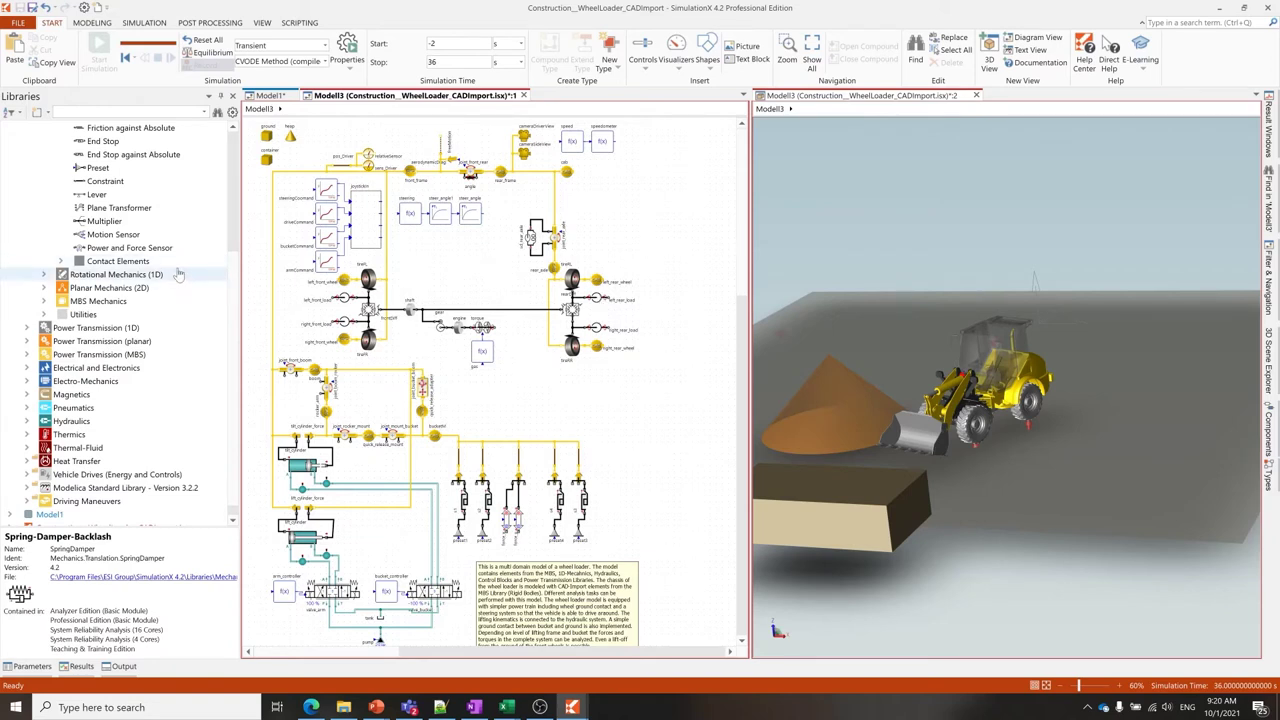
{"action": "scroll", "coordinate": [178, 274], "scroll_direction": "up", "scroll_amount": 3}
{"action": "left_click", "coordinate": [43, 181]}
{"action": "left_click", "coordinate": [27, 168]}
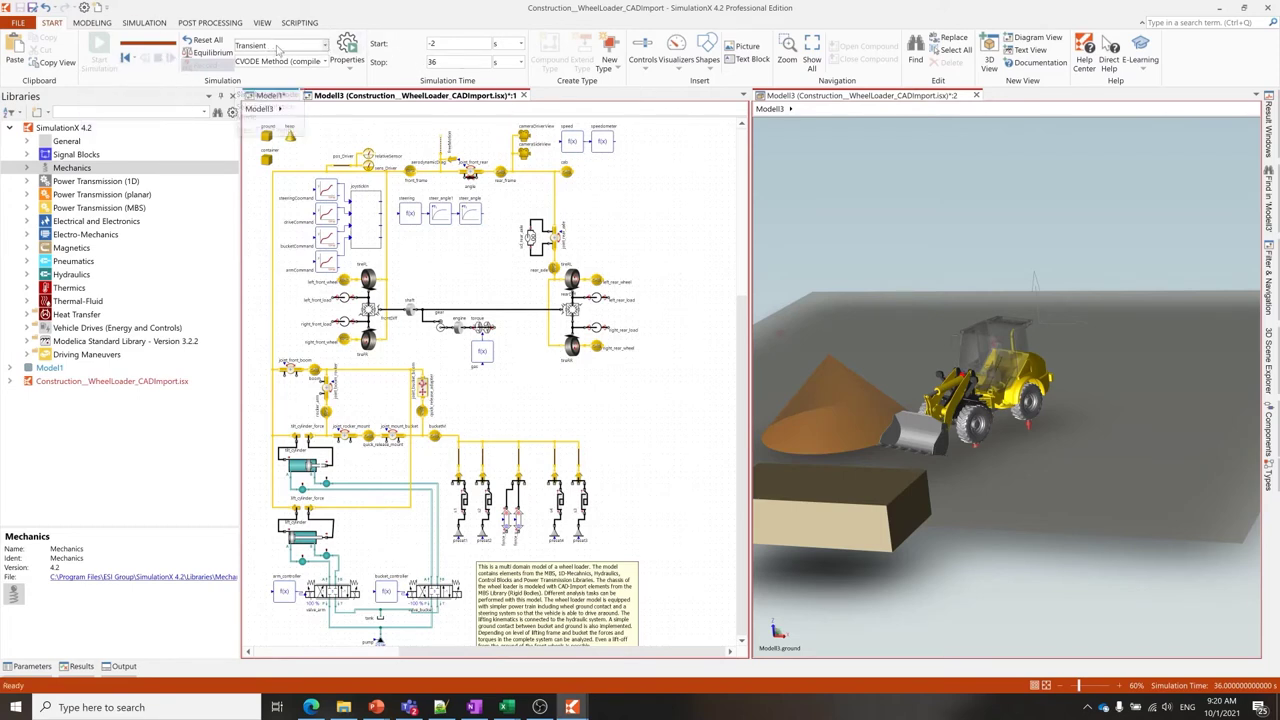
{"action": "left_click", "coordinate": [325, 46]}
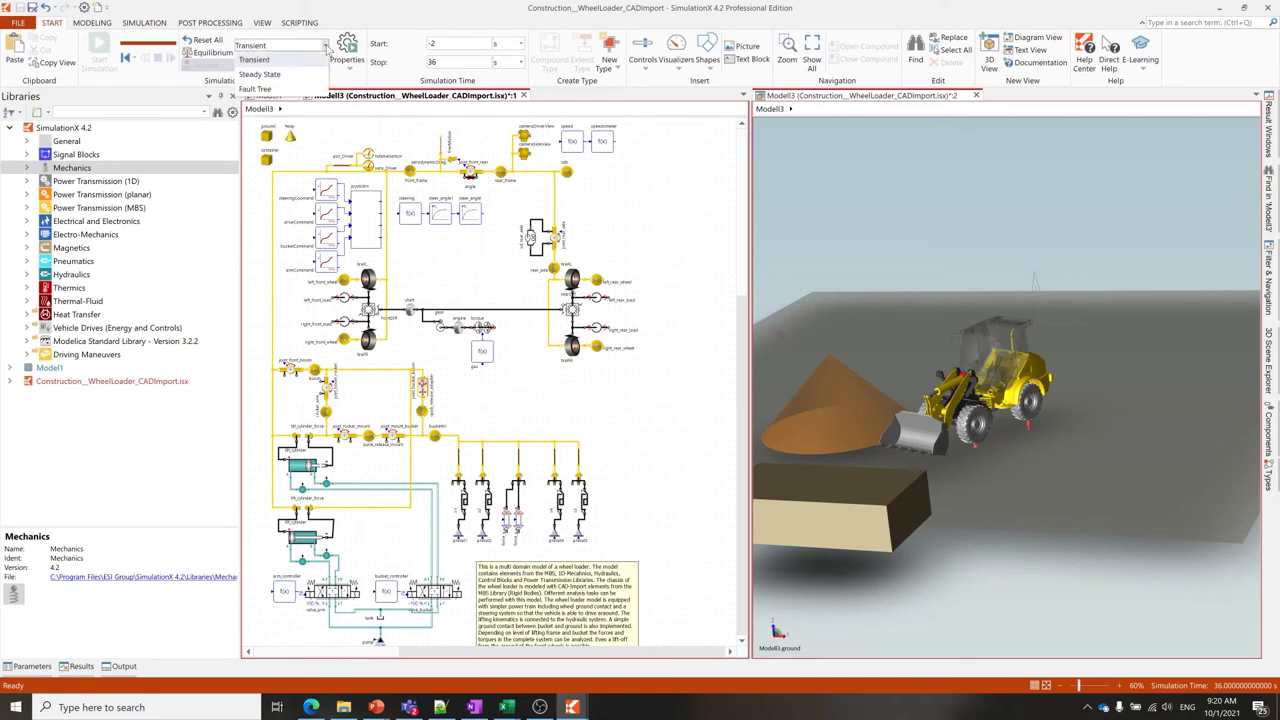
{"action": "left_click", "coordinate": [372, 15]}
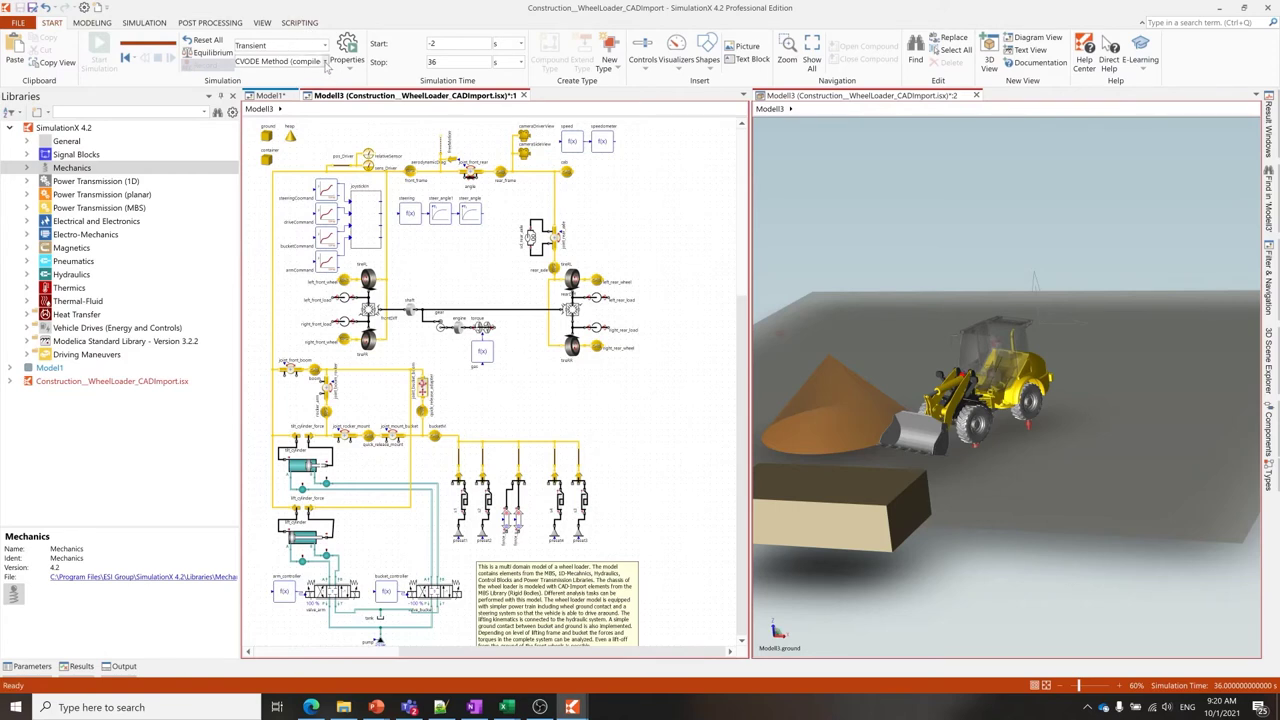
{"action": "left_click", "coordinate": [324, 61]}
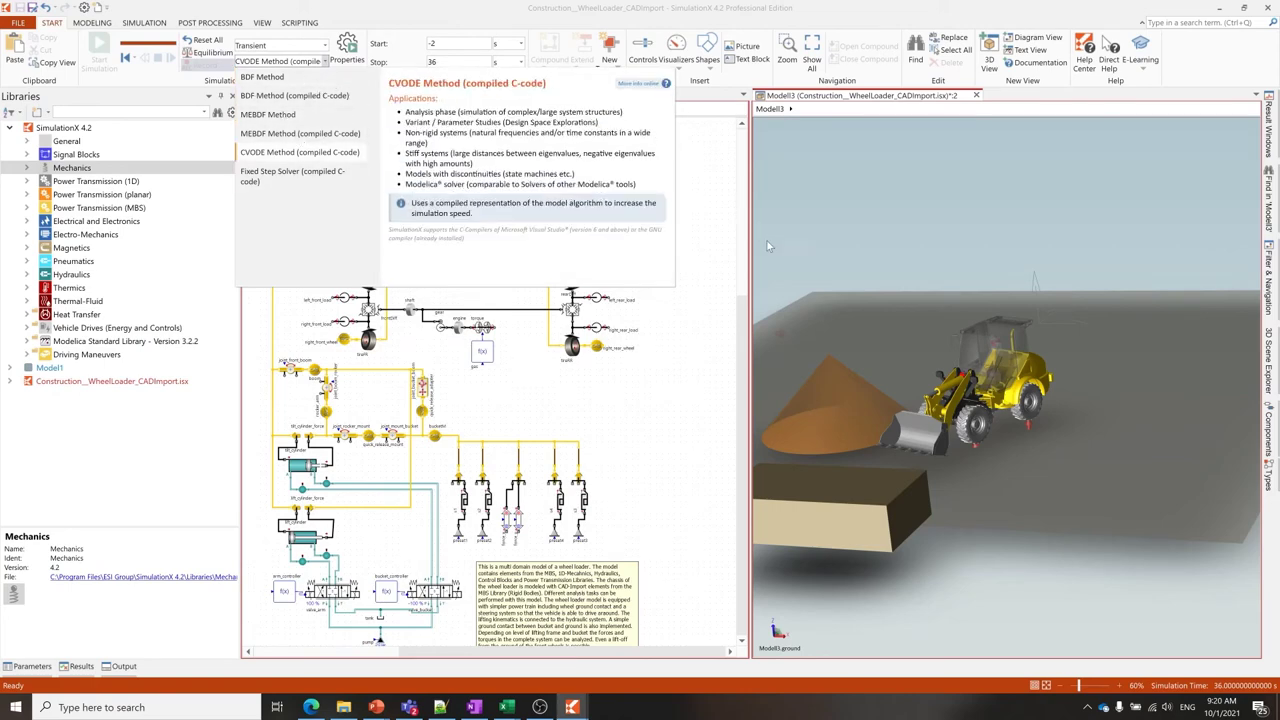
{"action": "left_click", "coordinate": [704, 170]}
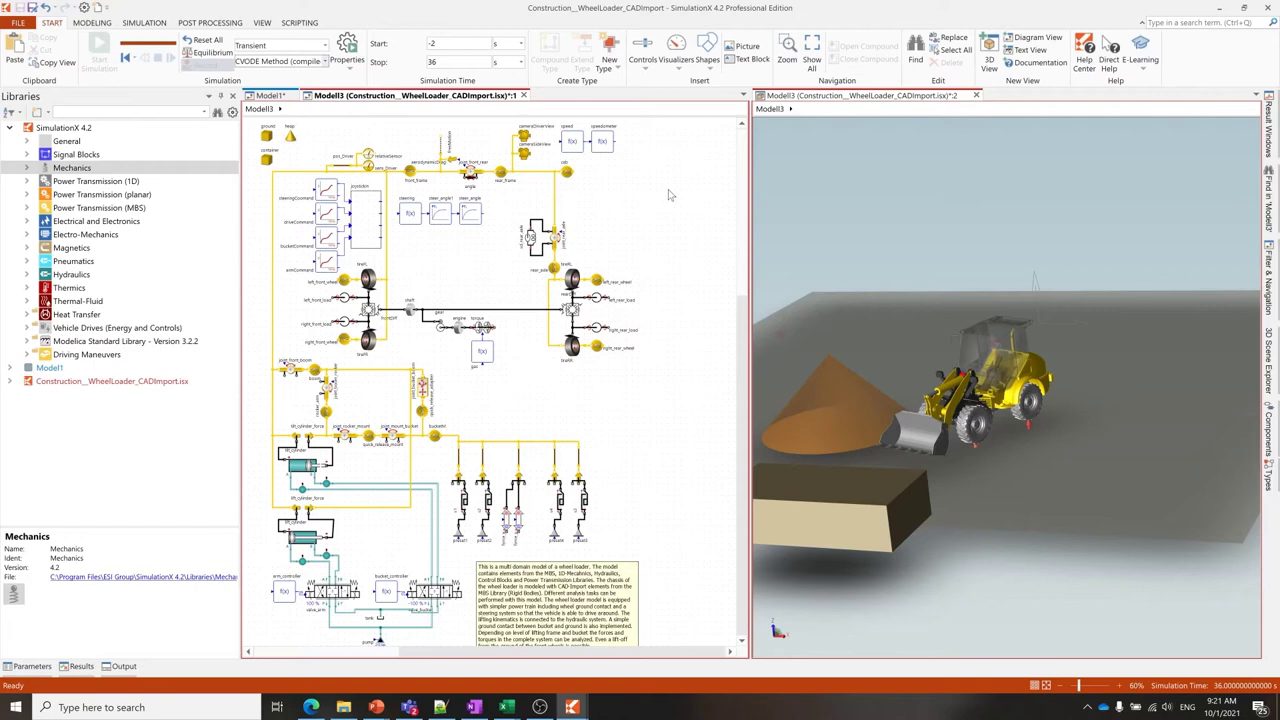
Switch the ribbon to the MODELING tab.
{"action": "left_click", "coordinate": [92, 23]}
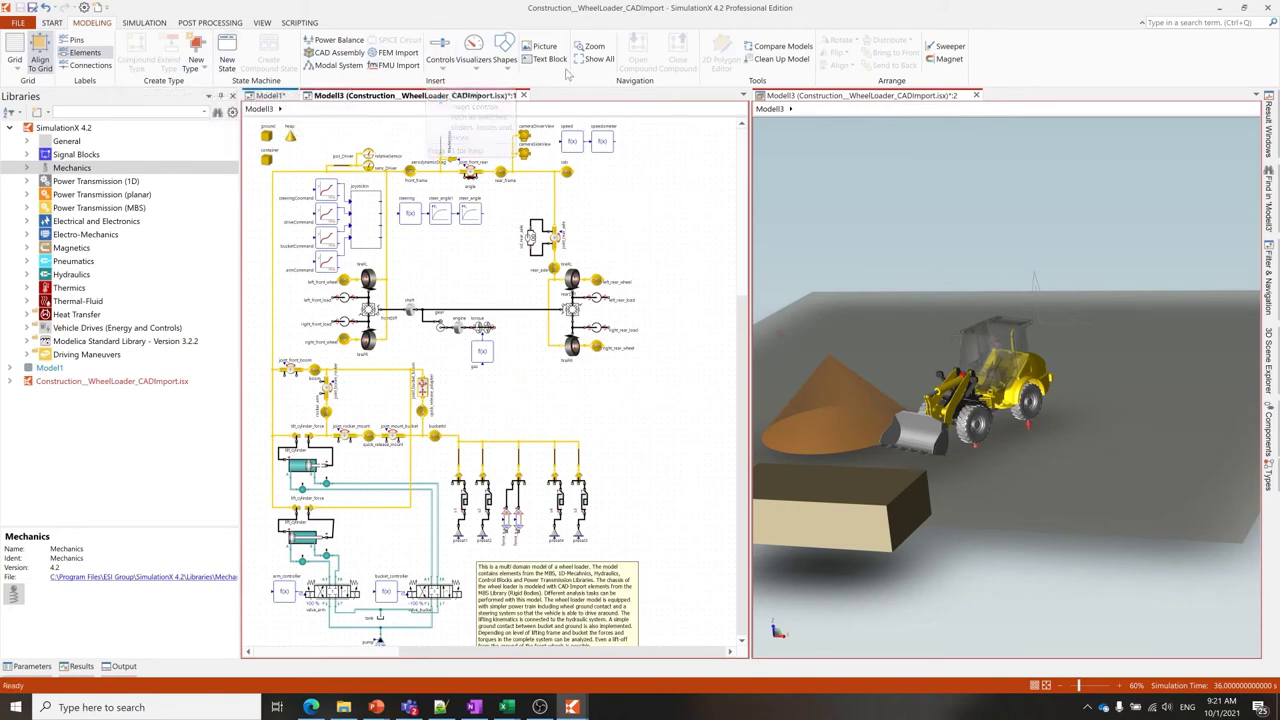
Play the wheel loader animation from the SIMULATION tab and glance at the Anim. Control settings.
{"action": "left_click", "coordinate": [145, 22]}
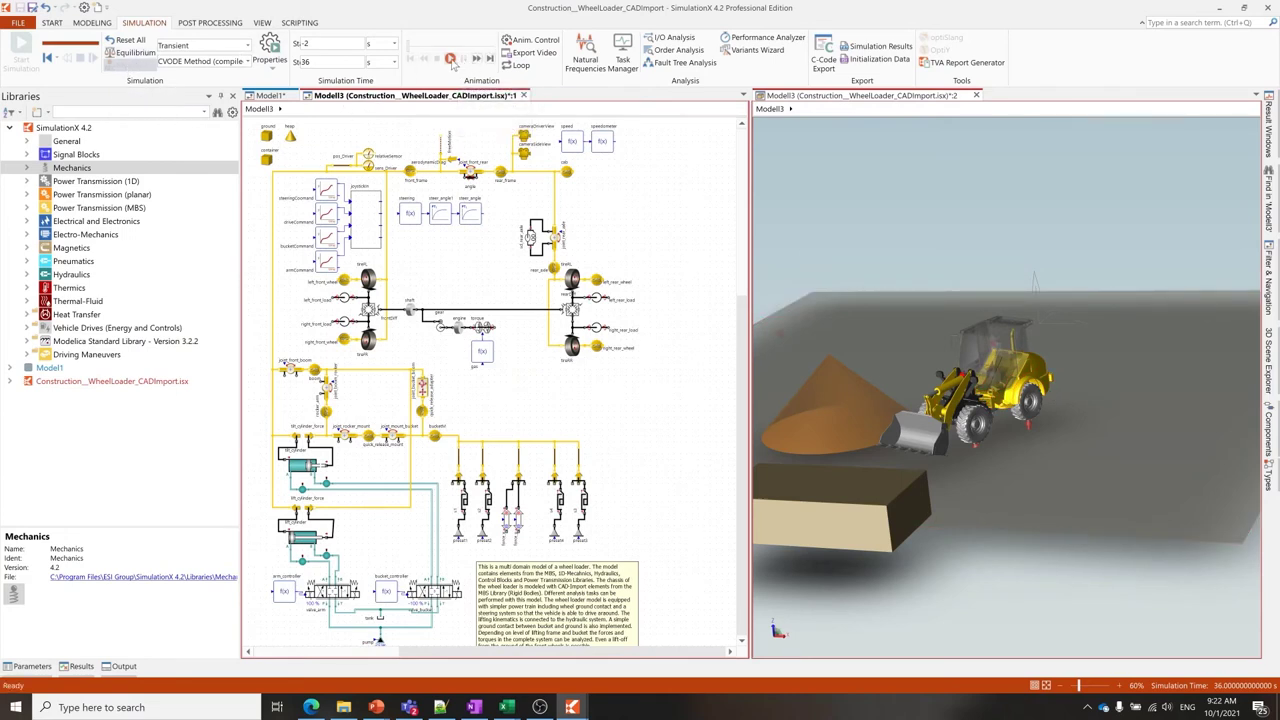
{"action": "left_click", "coordinate": [450, 59]}
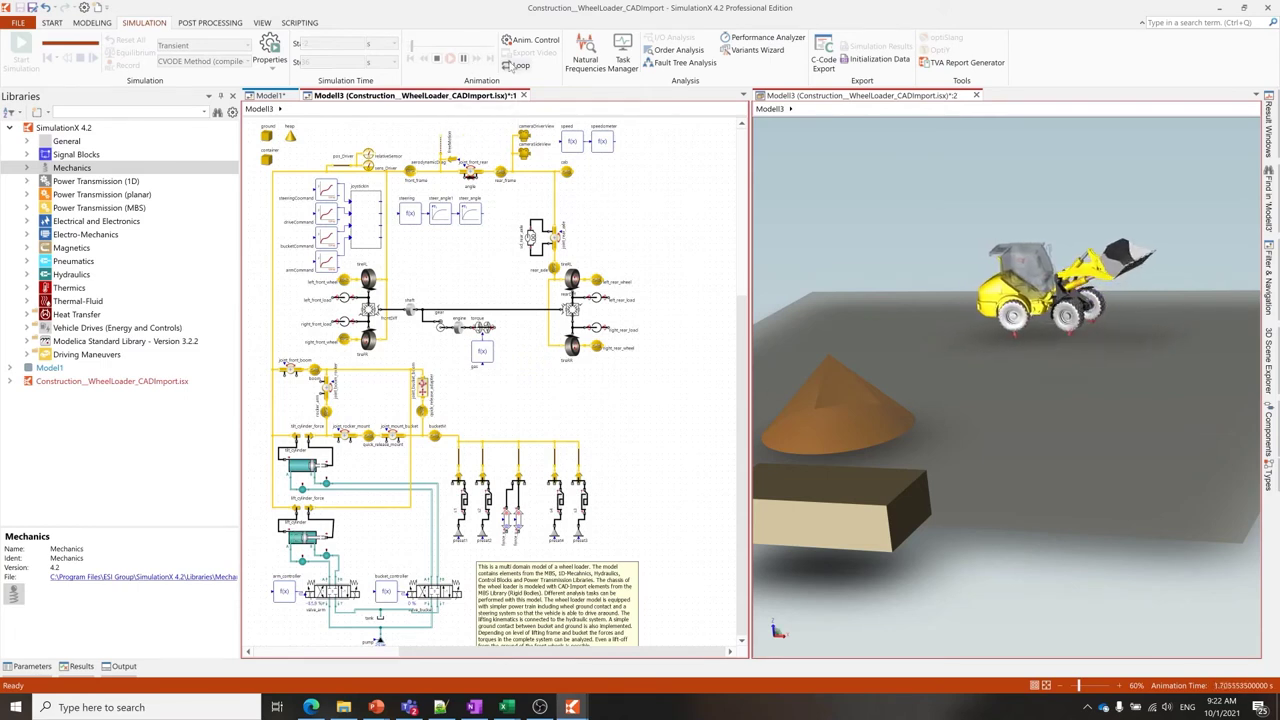
{"action": "left_click", "coordinate": [530, 40]}
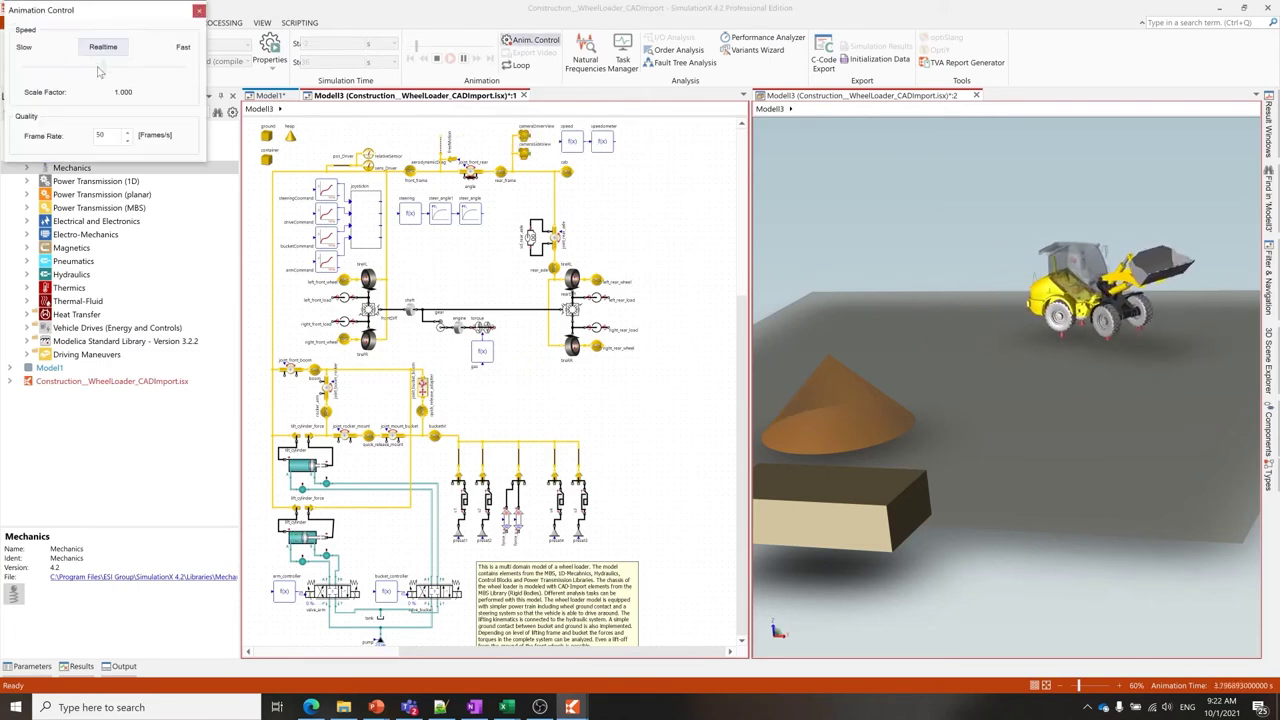
{"action": "left_click", "coordinate": [199, 12]}
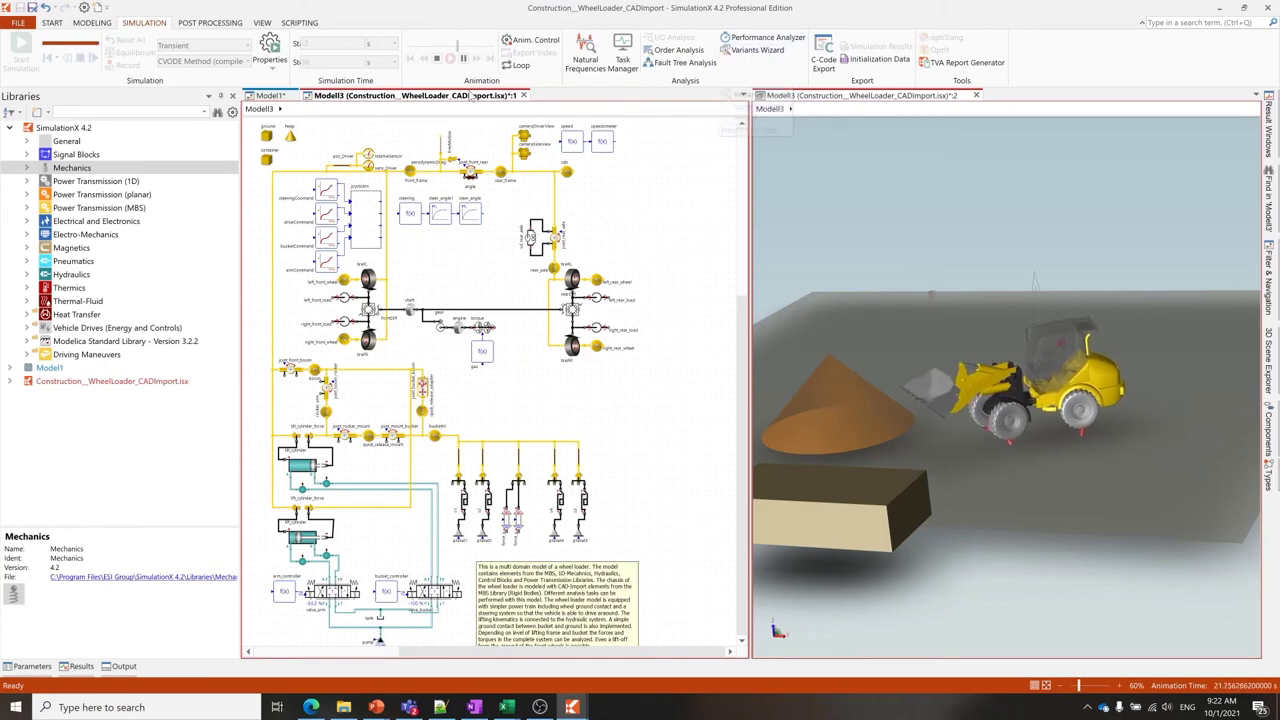
Start the Variants Wizard and add tilt_cylinder's piston diameter dPiston as a varied parameter.
{"action": "left_click", "coordinate": [752, 56]}
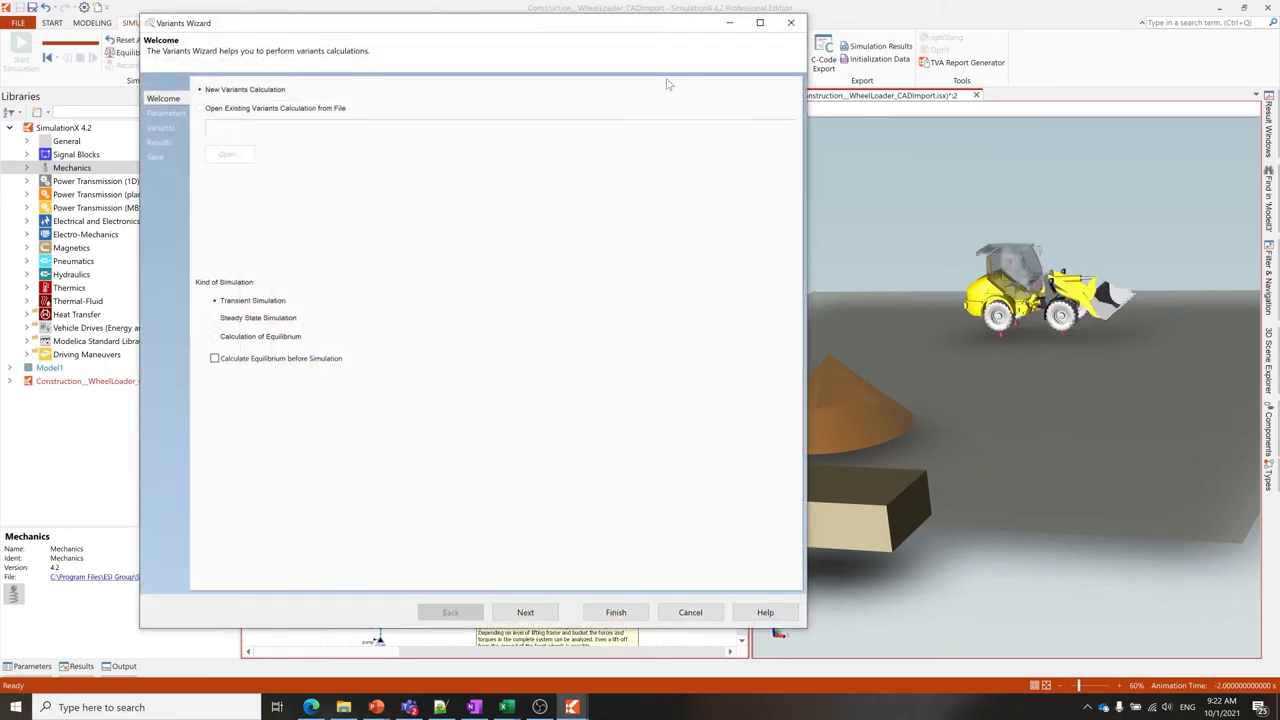
{"action": "left_click", "coordinate": [170, 116]}
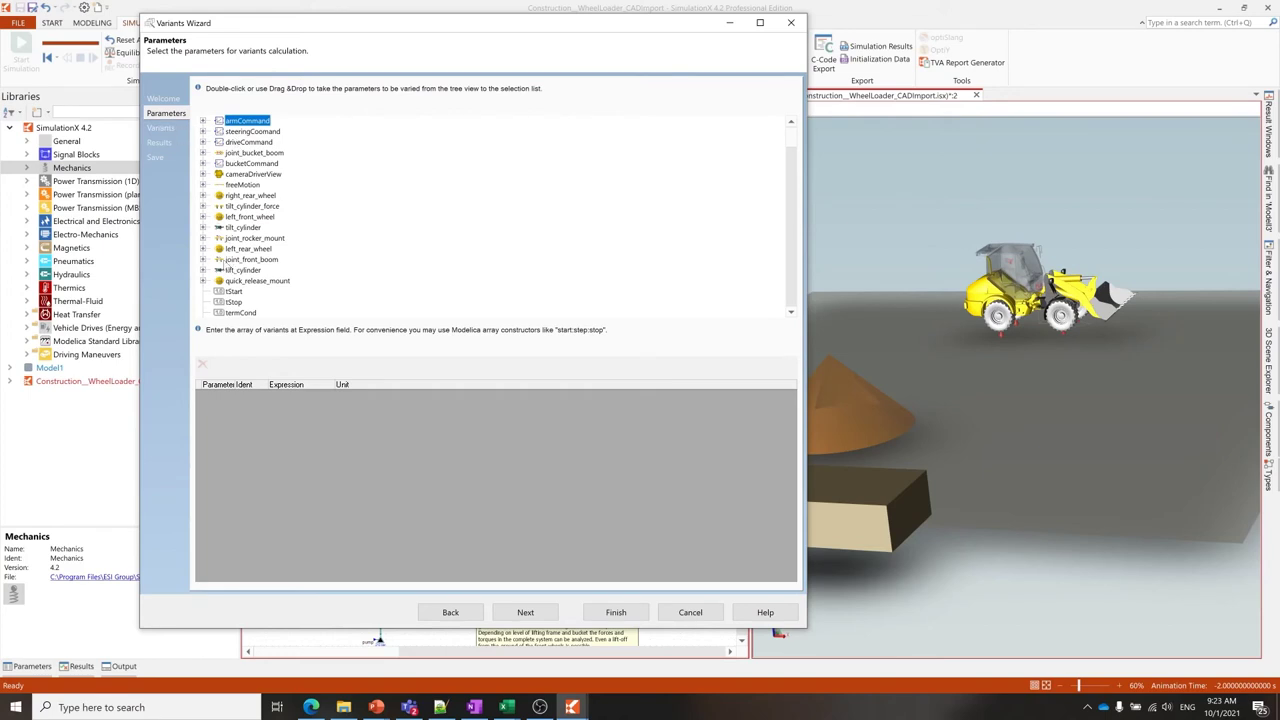
{"action": "left_click", "coordinate": [203, 227]}
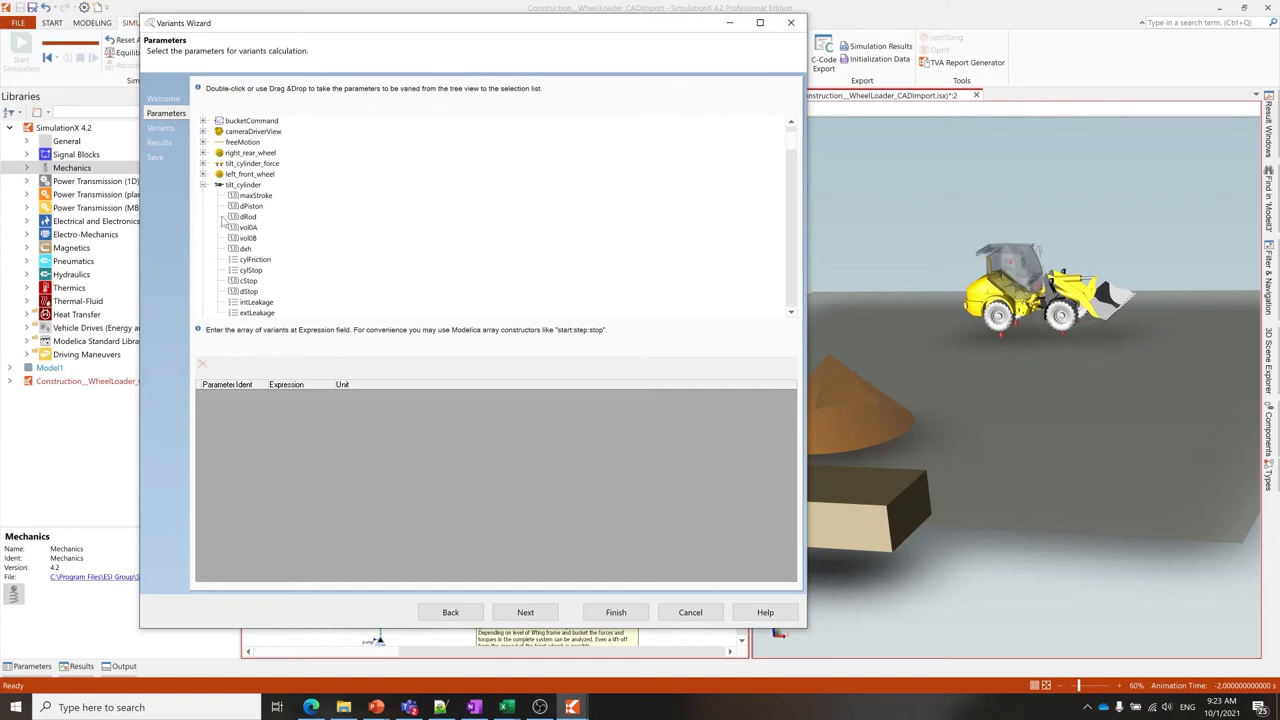
{"action": "double_click", "coordinate": [247, 207]}
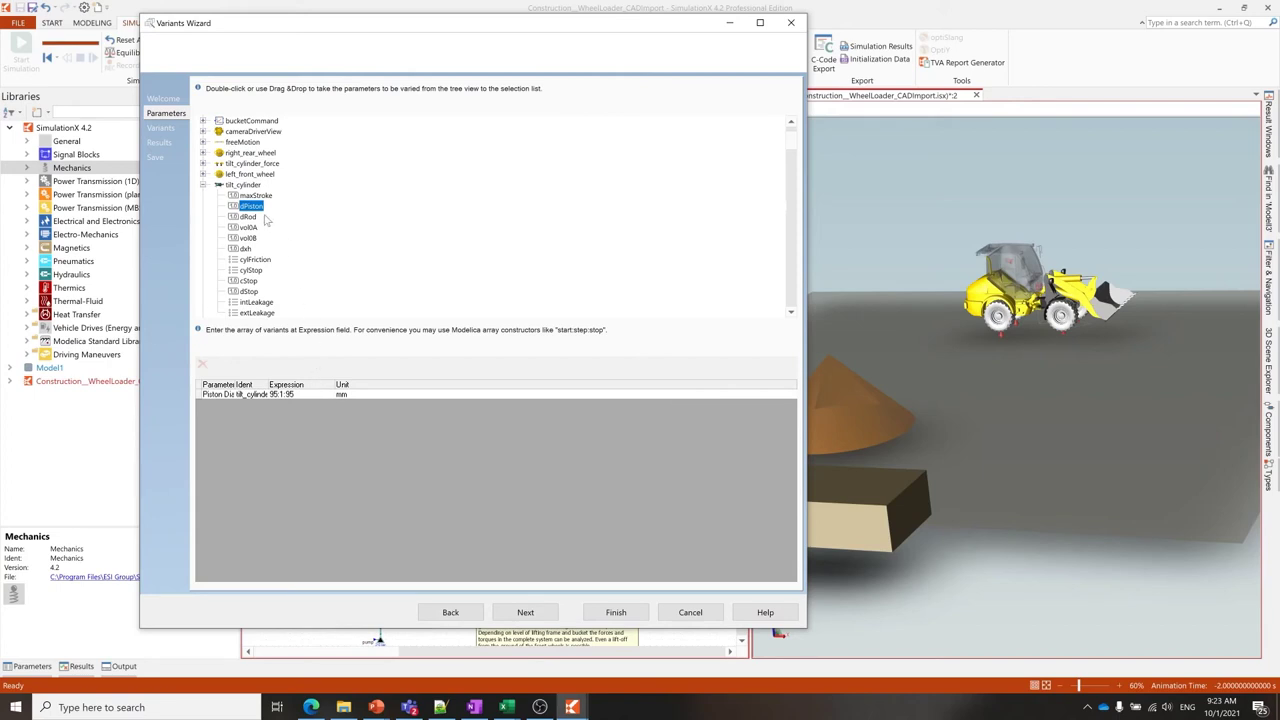
Advance through Variants and Results to Save, keeping 'Text File for Each Result' as the format.
{"action": "left_click", "coordinate": [164, 131]}
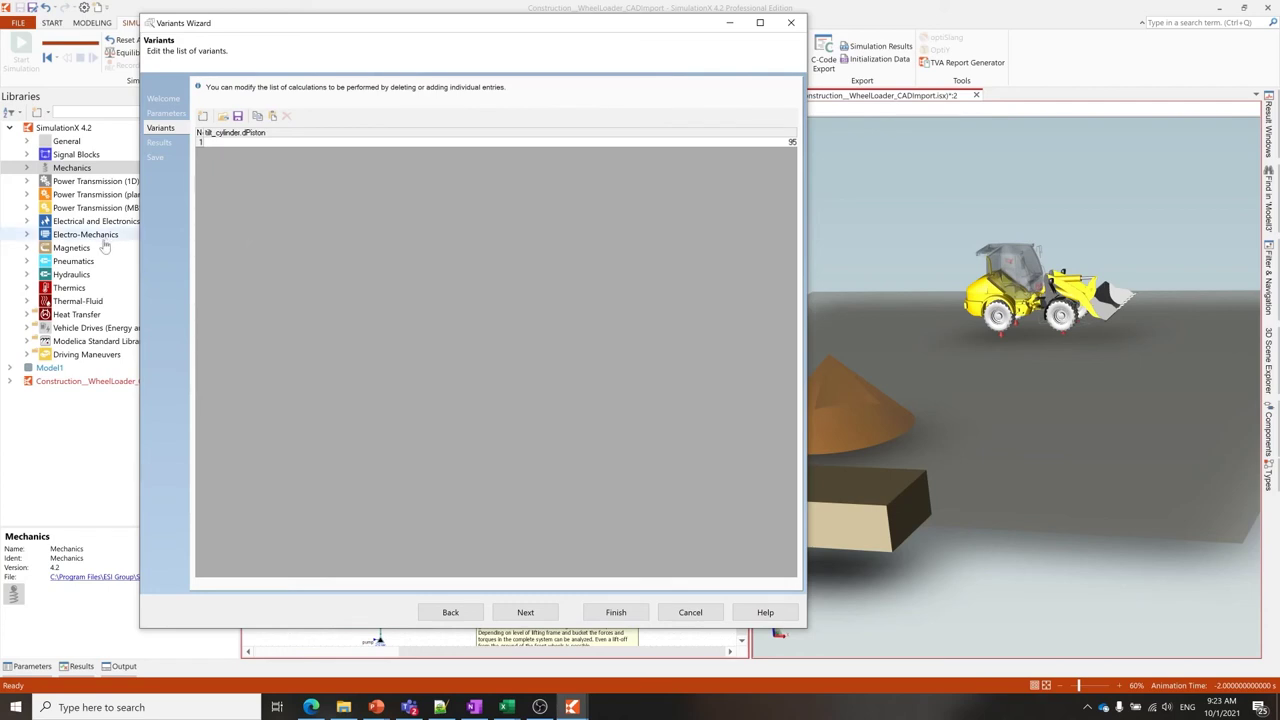
{"action": "left_click", "coordinate": [168, 143]}
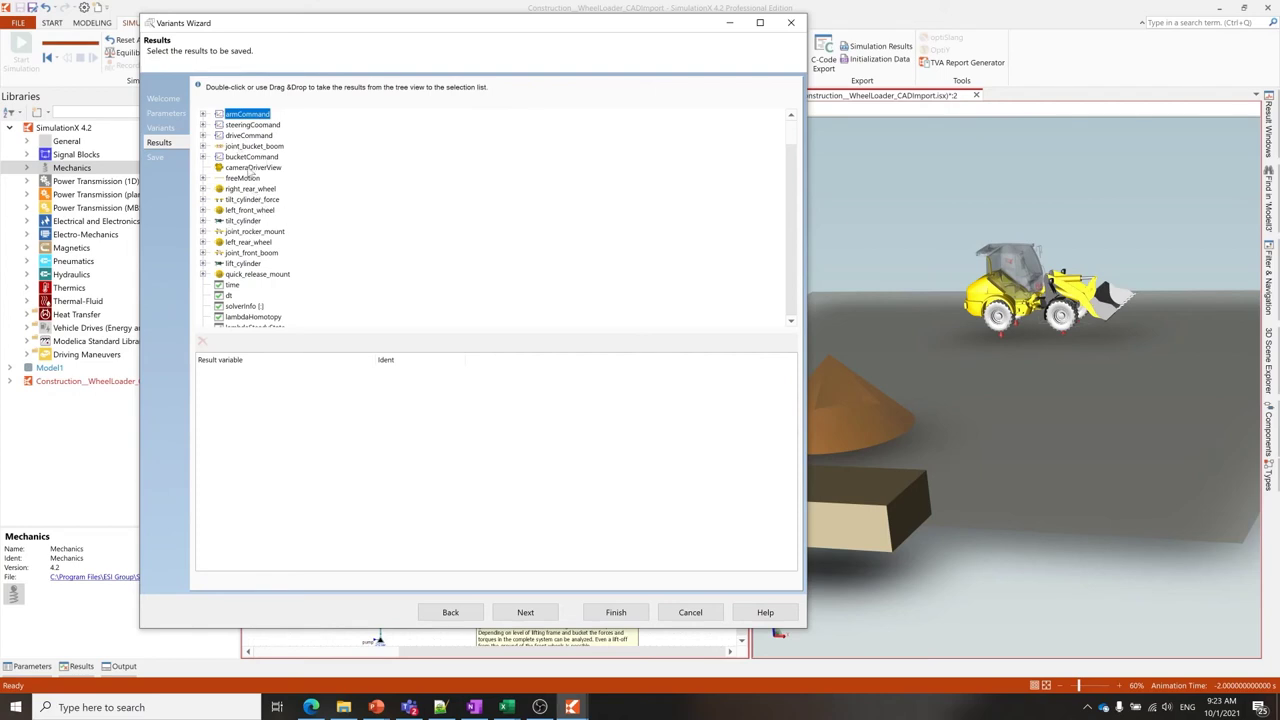
{"action": "left_click", "coordinate": [157, 158]}
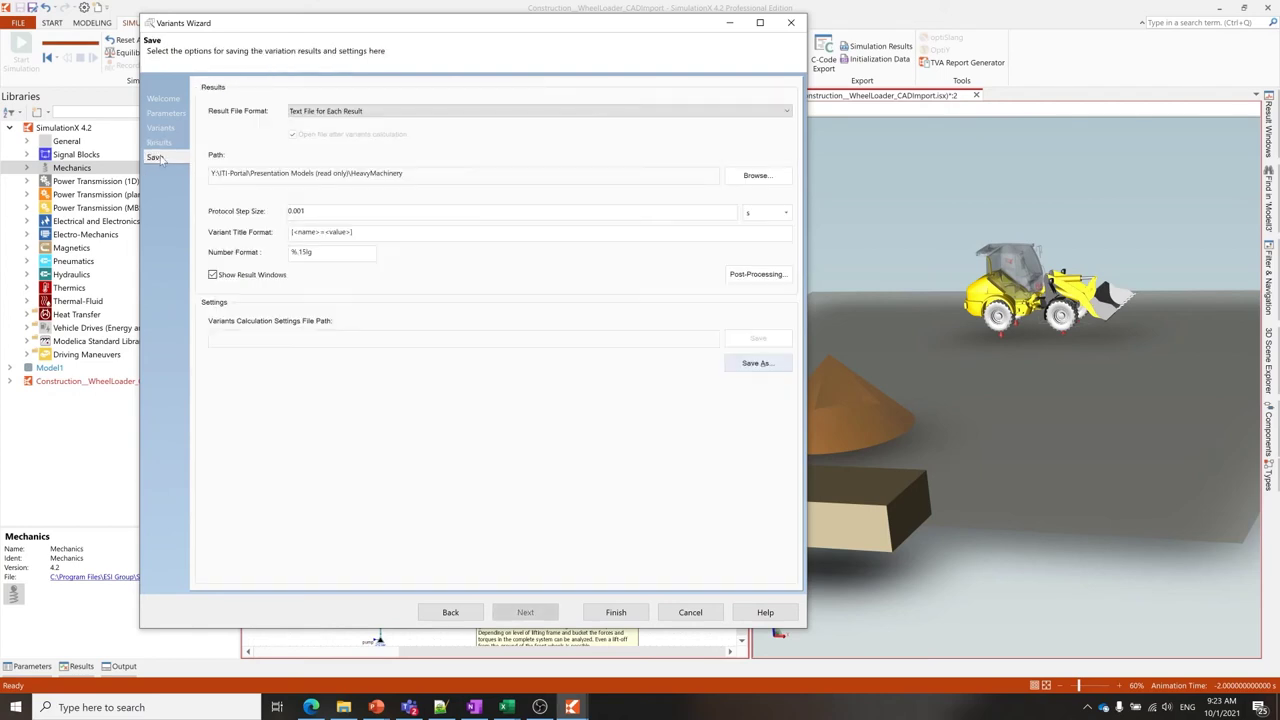
{"action": "left_click", "coordinate": [368, 116]}
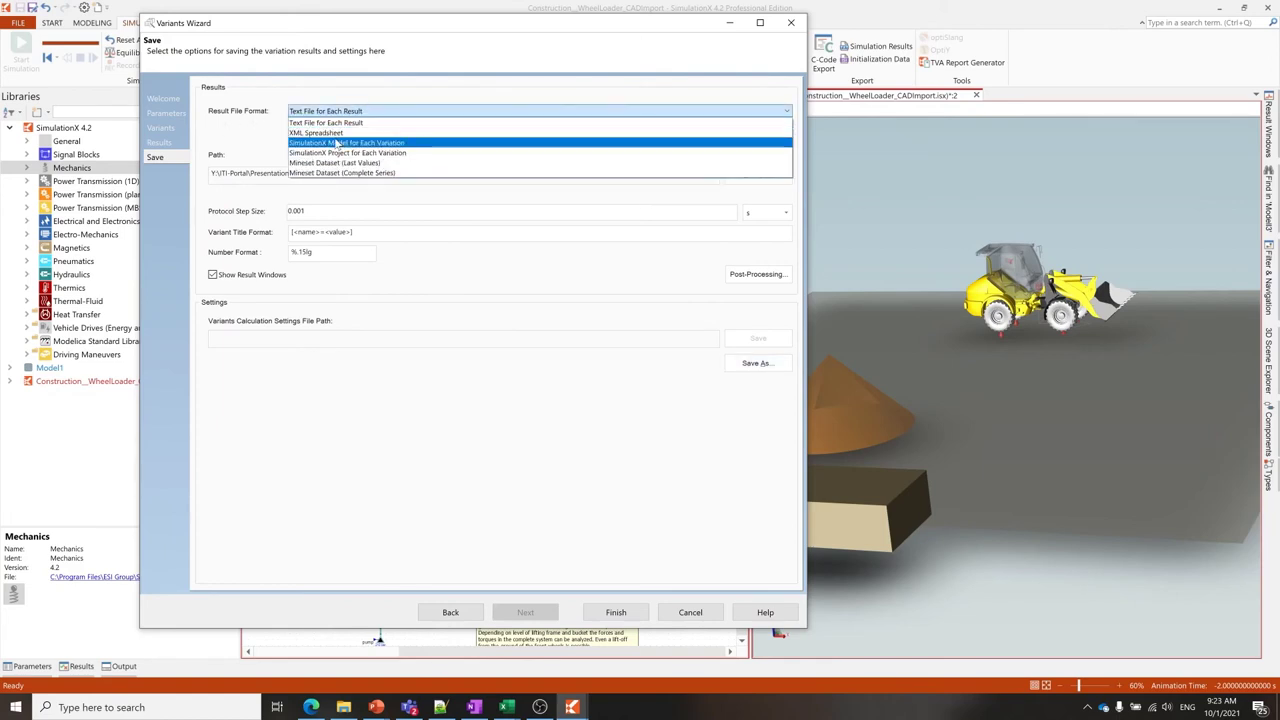
{"action": "left_click", "coordinate": [260, 142]}
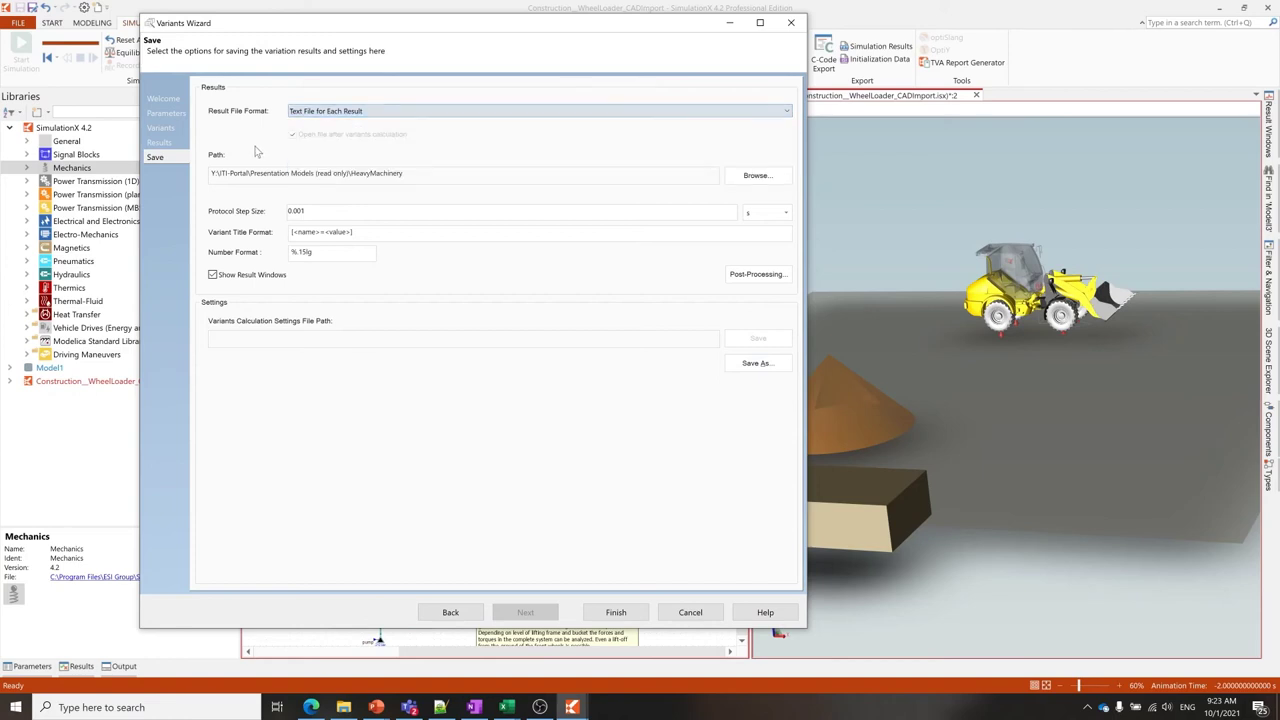
Cancel the Variants Wizard, review the C-Code Export project types, then cancel the export.
{"action": "left_click", "coordinate": [691, 613]}
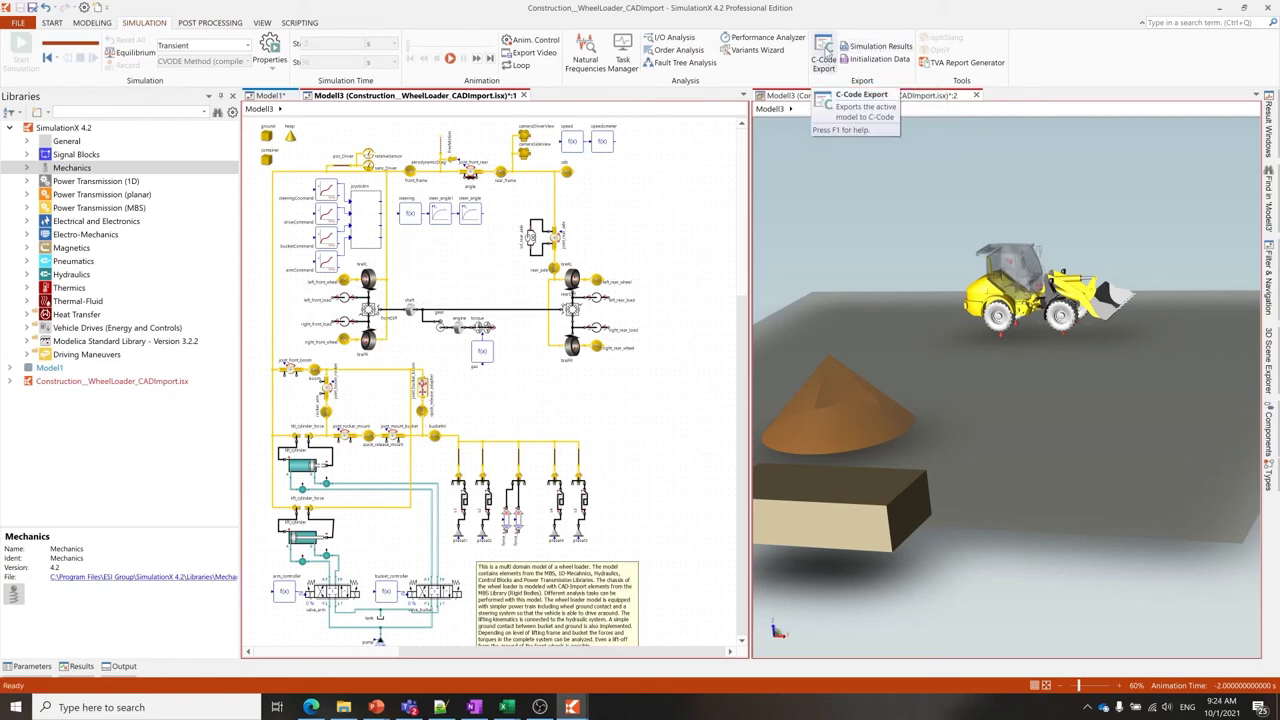
{"action": "left_click", "coordinate": [823, 55]}
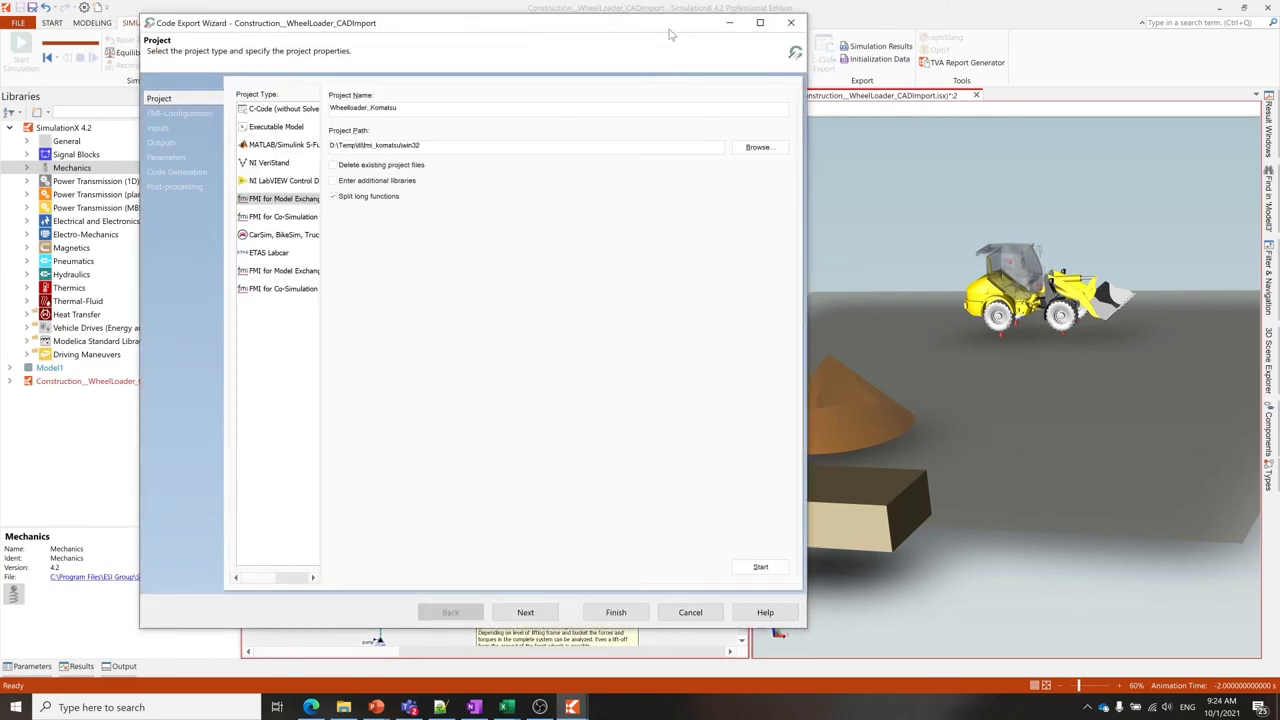
{"action": "left_click_drag", "start_coordinate": [670, 35], "coordinate": [590, 37]}
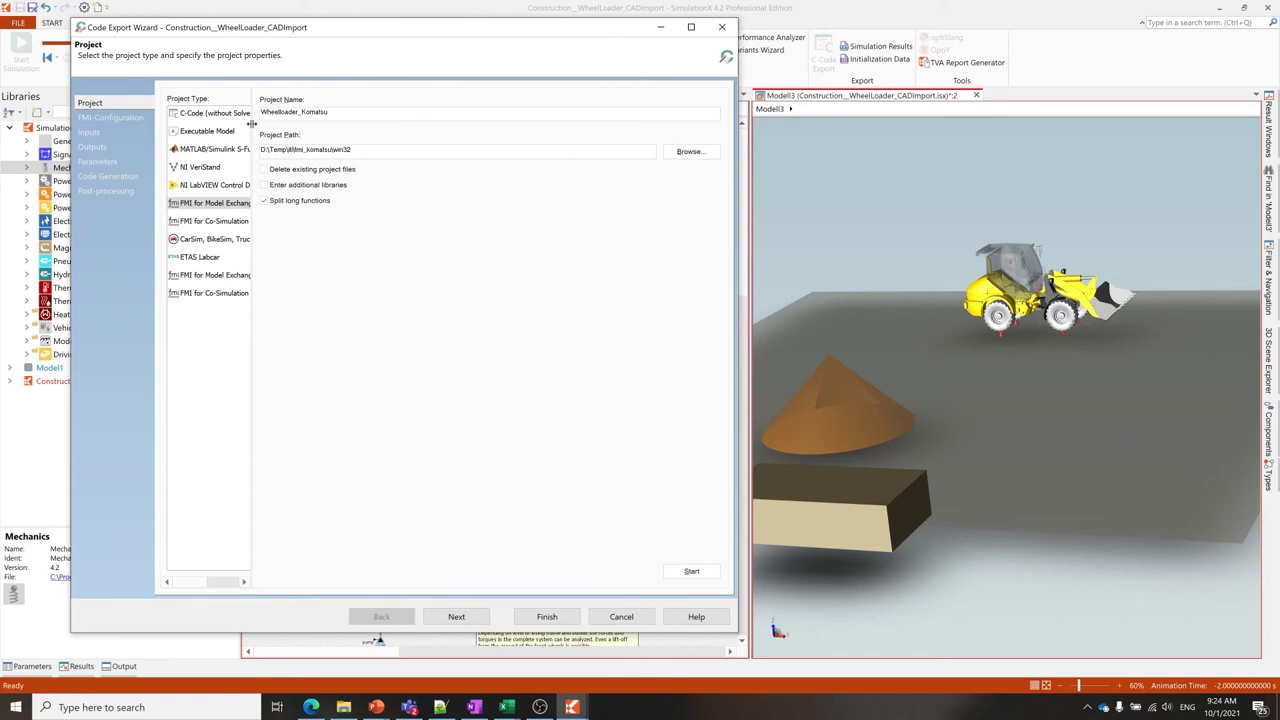
{"action": "left_click_drag", "start_coordinate": [252, 123], "coordinate": [358, 117]}
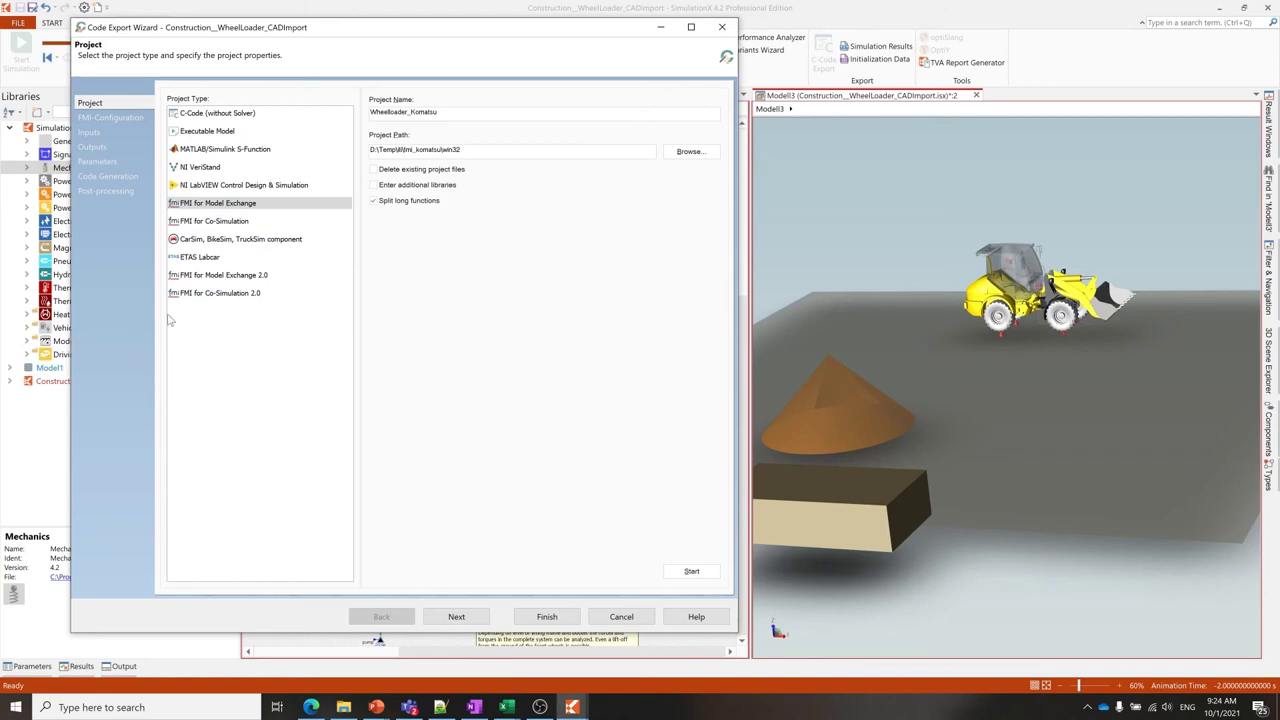
{"action": "left_click", "coordinate": [621, 617]}
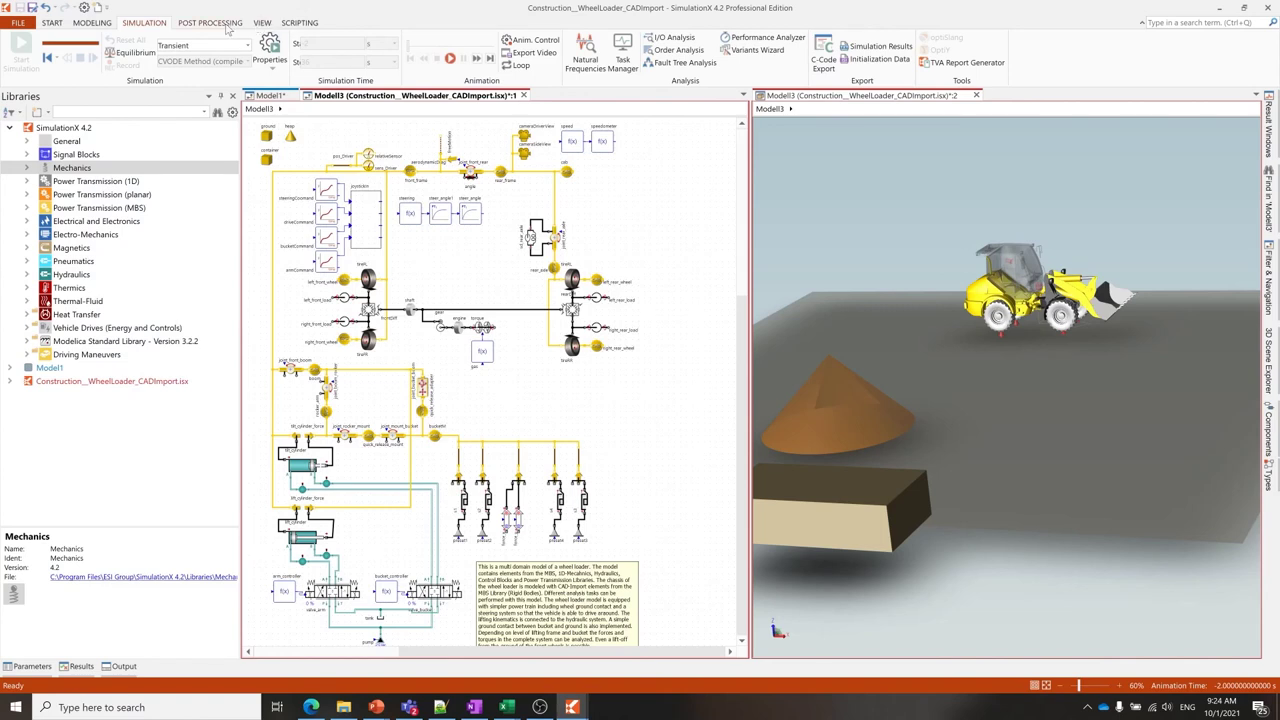
Browse the POST PROCESSING, VIEW and SCRIPTING ribbon tabs, finishing on the START tab.
{"action": "left_click", "coordinate": [236, 23]}
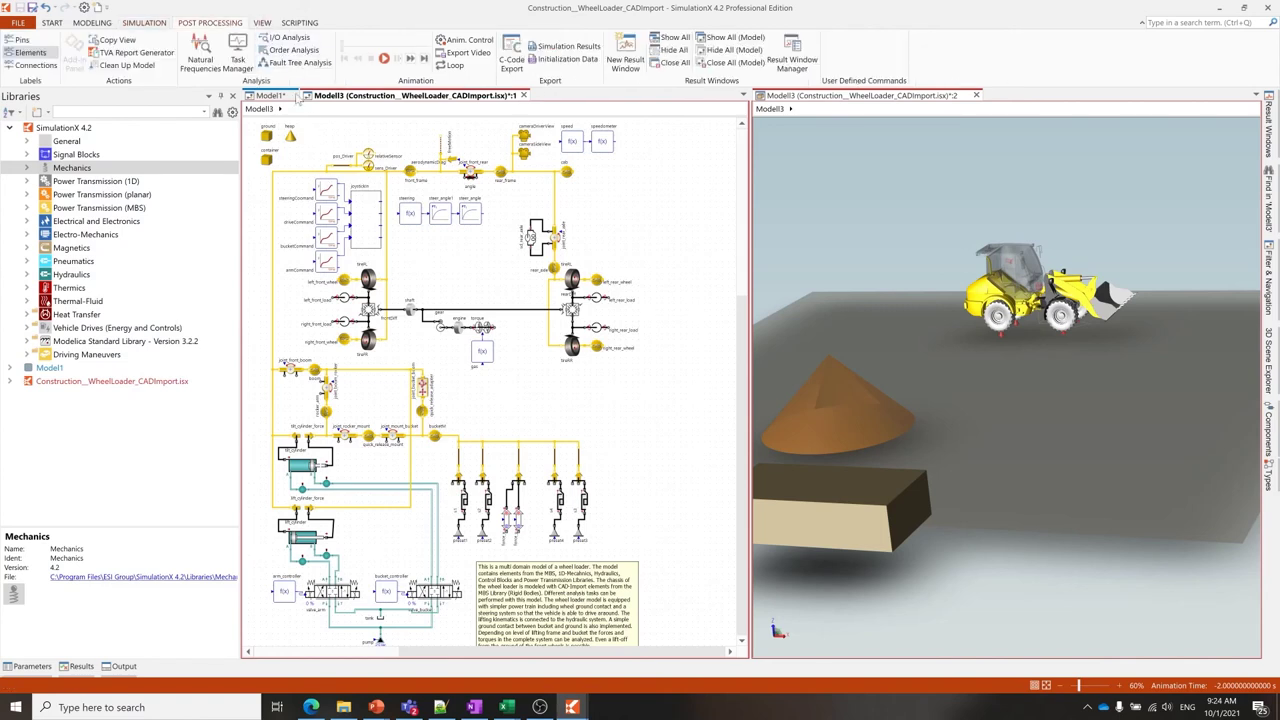
{"action": "left_click", "coordinate": [263, 23]}
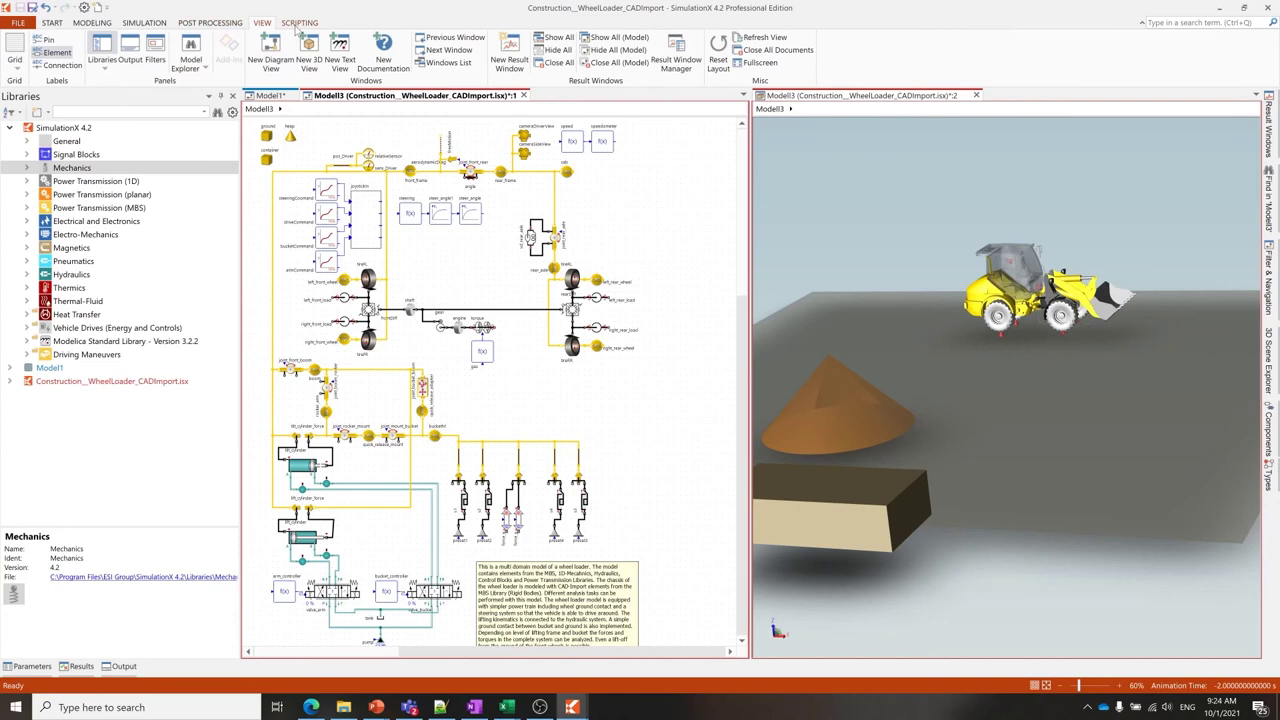
{"action": "left_click", "coordinate": [300, 23]}
{"action": "left_click", "coordinate": [216, 23]}
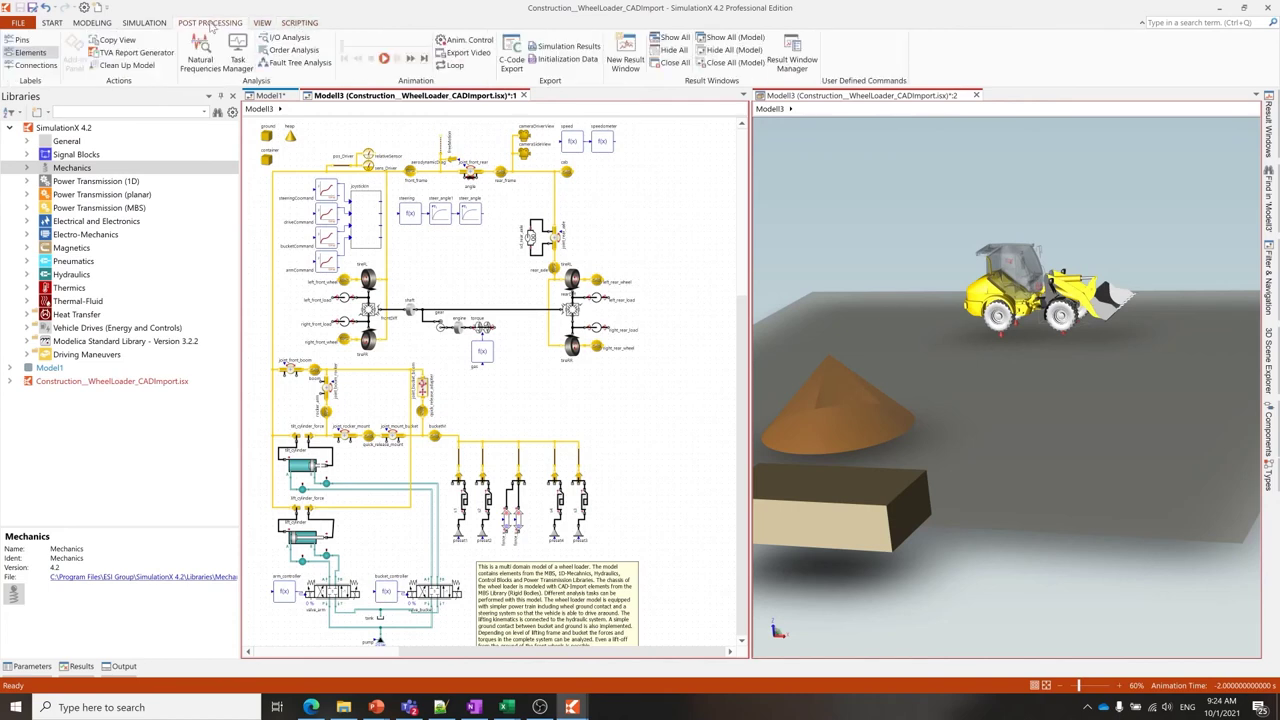
{"action": "left_click", "coordinate": [54, 23]}
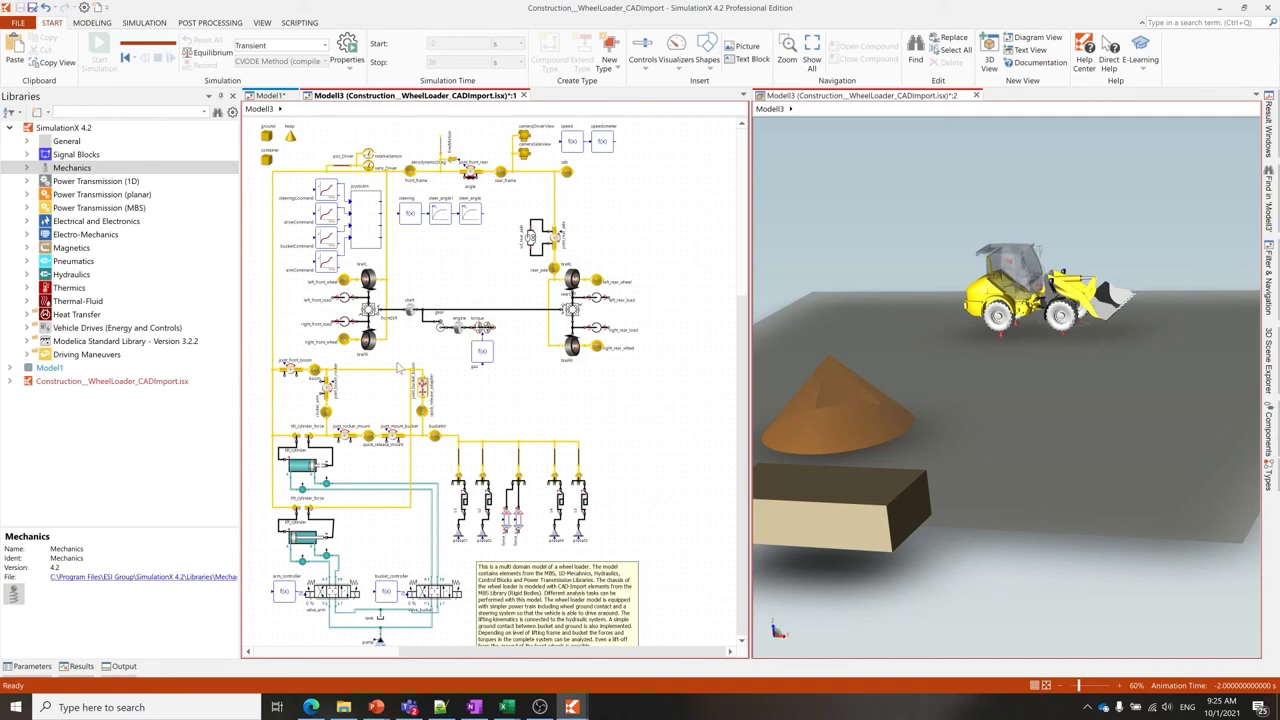
Open tilt_cylinder's properties and, from the maxStroke field, call up its help with F1.
{"action": "left_click", "coordinate": [304, 468]}
{"action": "double_click", "coordinate": [304, 466]}
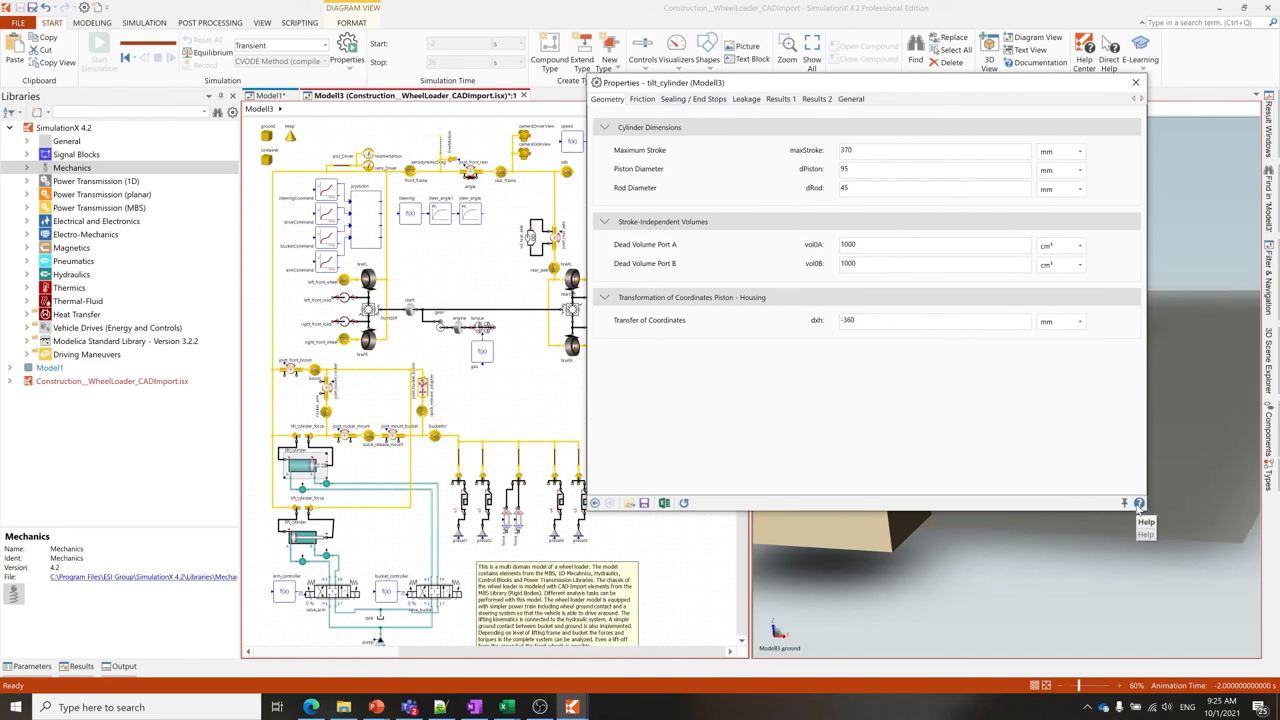
{"action": "left_click", "coordinate": [1139, 506]}
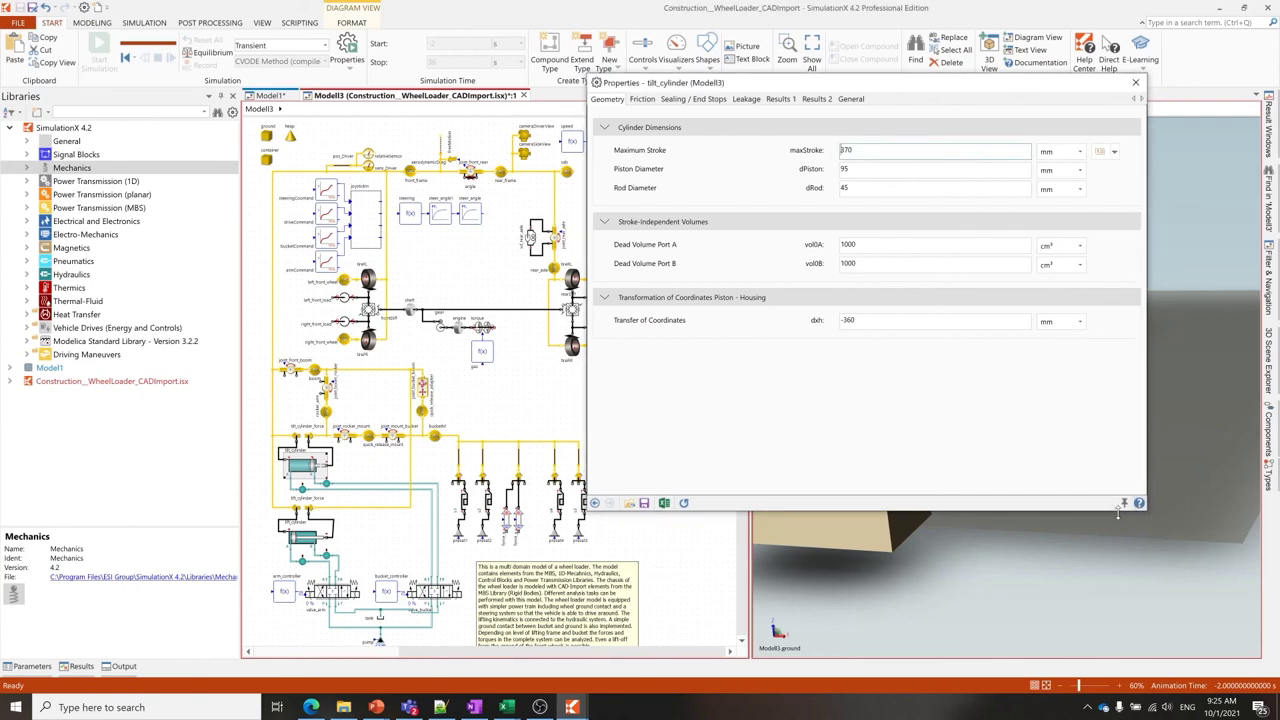
{"action": "left_click", "coordinate": [1115, 512]}
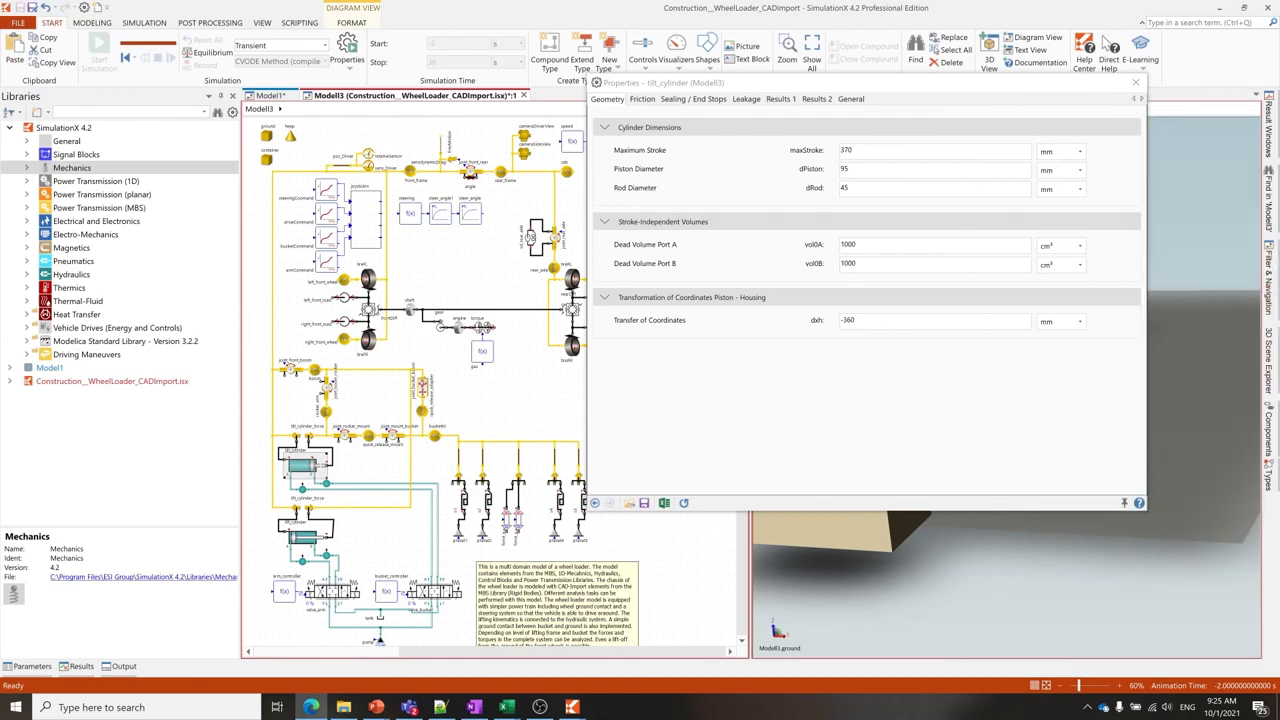
{"action": "key", "text": "F1"}
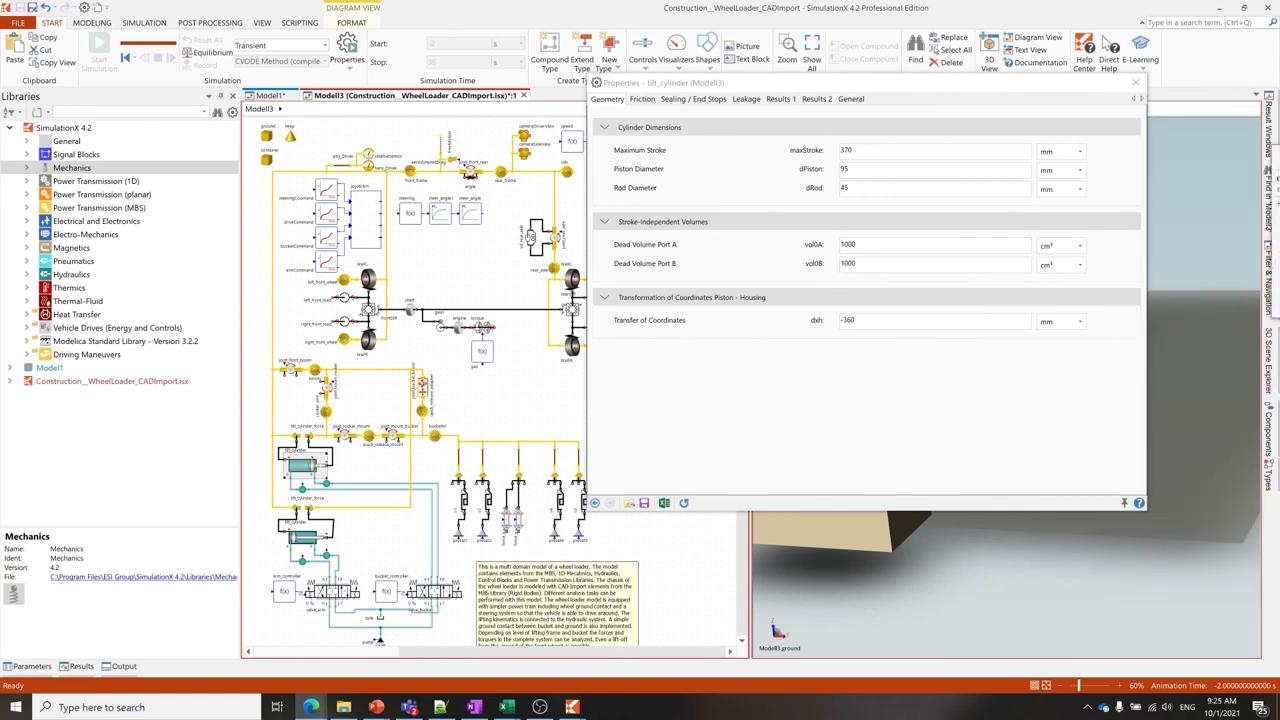
Maximize the Differential Cylinder help page and scroll to its connectors and description.
{"action": "left_click", "coordinate": [921, 201]}
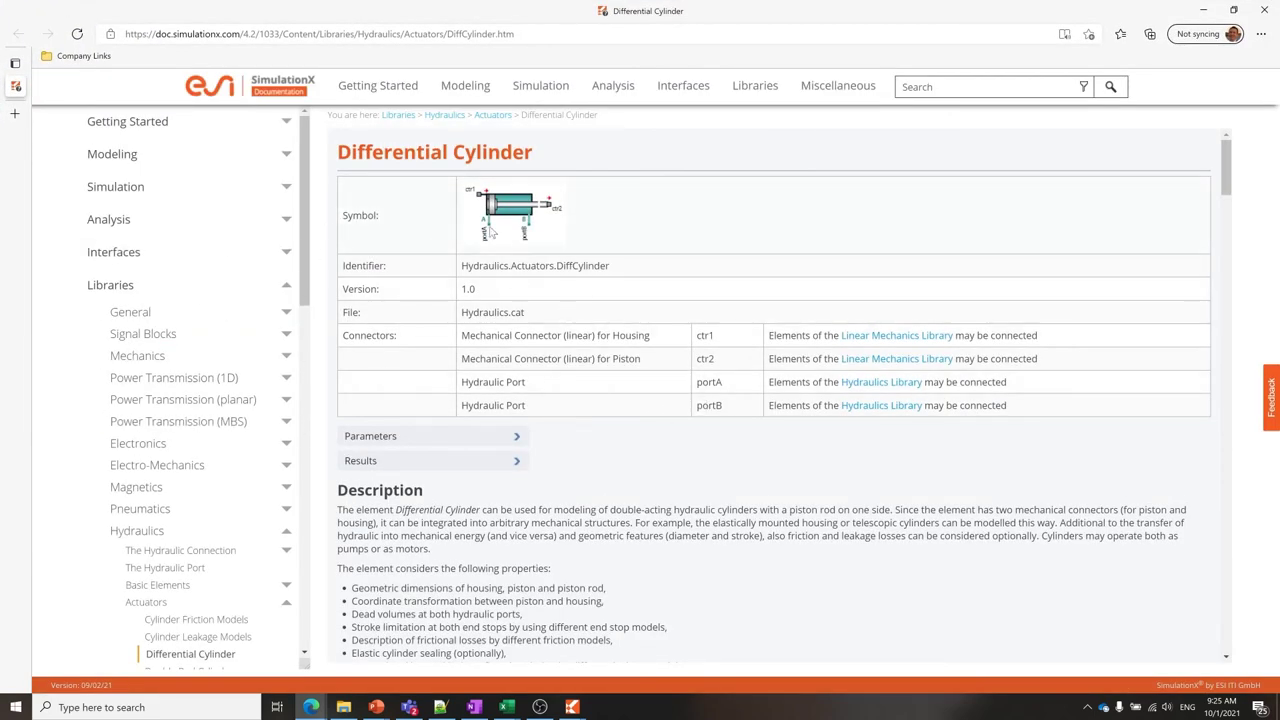
{"action": "scroll", "coordinate": [440, 286], "scroll_direction": "down", "scroll_amount": 3}
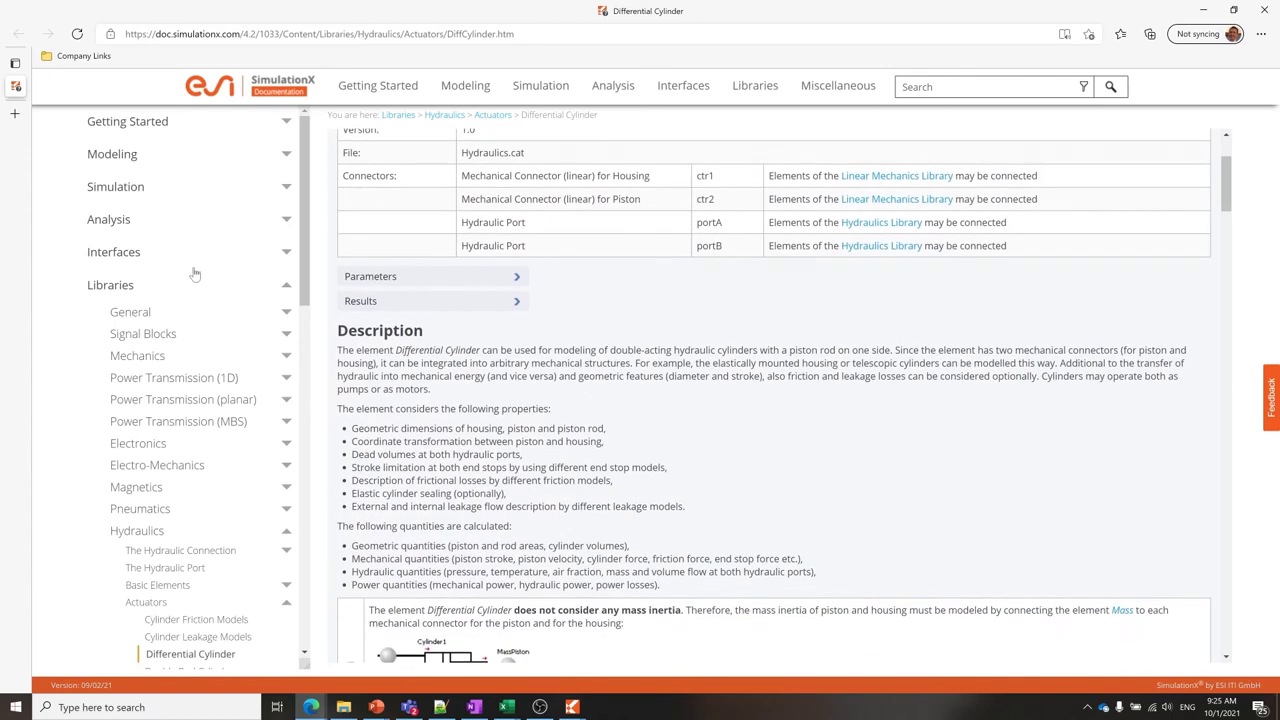
{"action": "scroll", "coordinate": [170, 270], "scroll_direction": "down", "scroll_amount": 3}
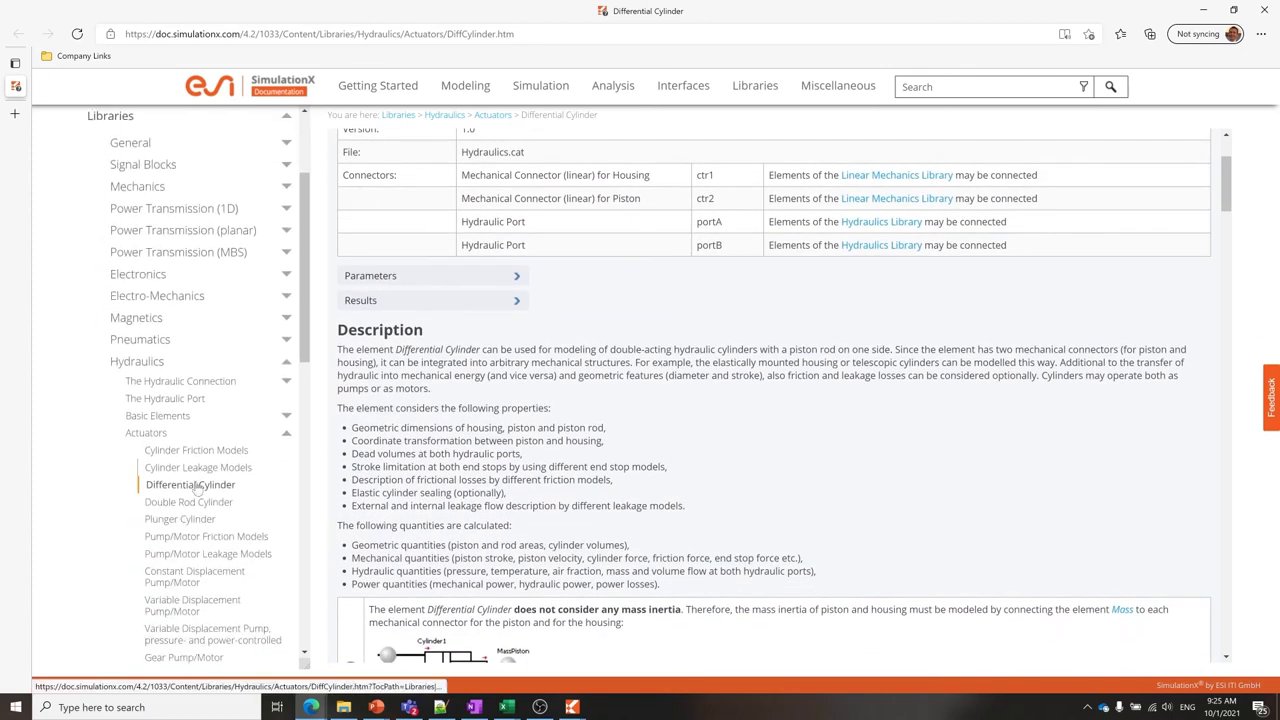
{"action": "scroll", "coordinate": [208, 490], "scroll_direction": "down", "scroll_amount": 5}
{"action": "scroll", "coordinate": [208, 480], "scroll_direction": "up", "scroll_amount": 6}
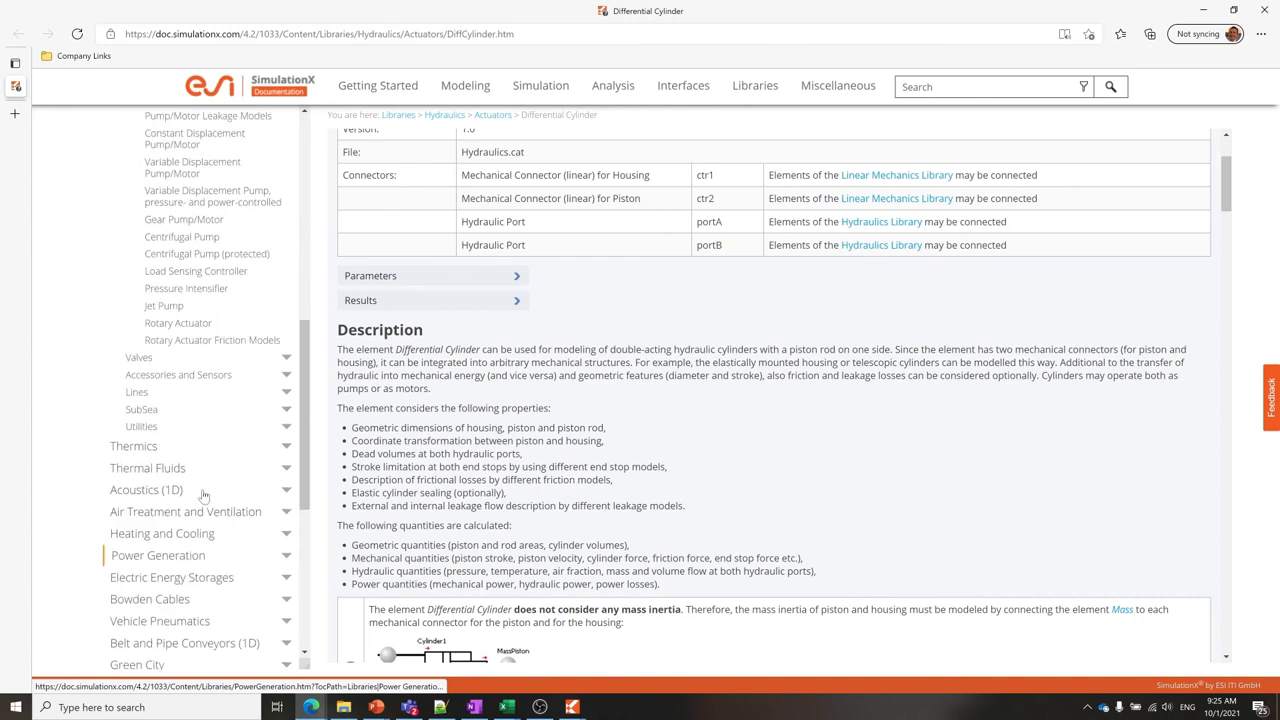
{"action": "scroll", "coordinate": [210, 470], "scroll_direction": "up", "scroll_amount": 2}
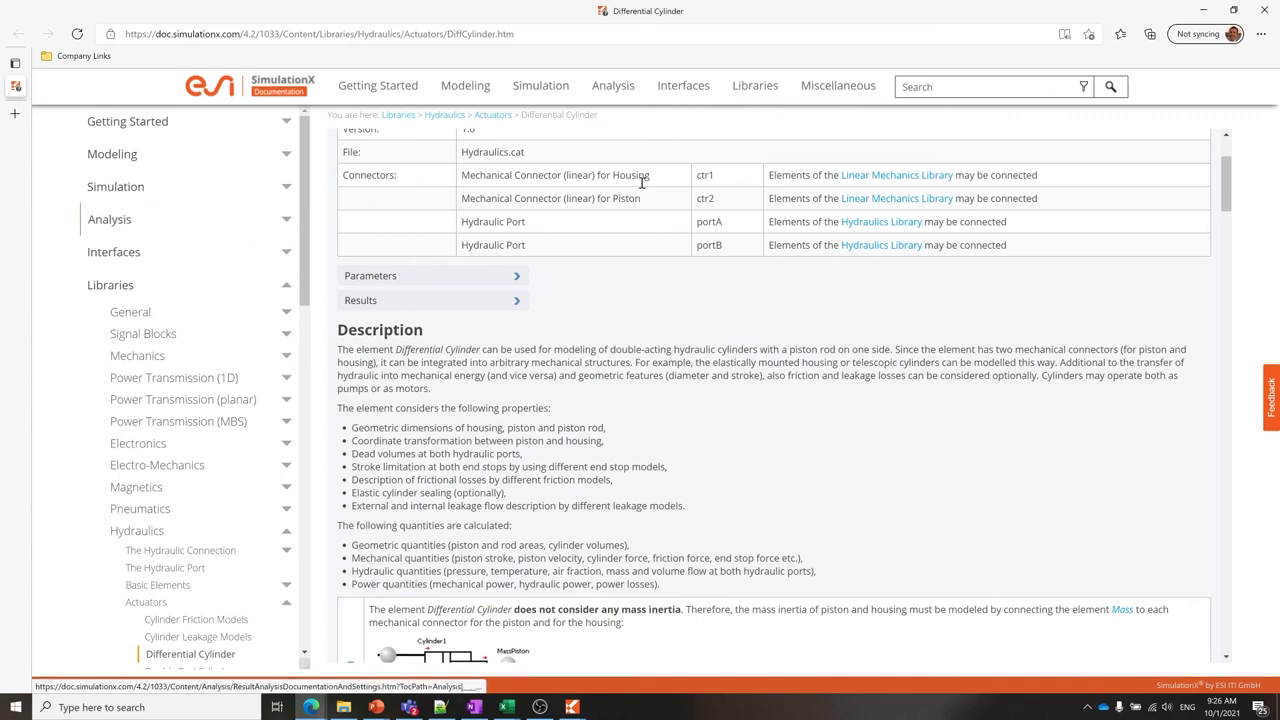
Close the help browser and the tilt_cylinder properties dialog.
{"action": "left_click", "coordinate": [1264, 10]}
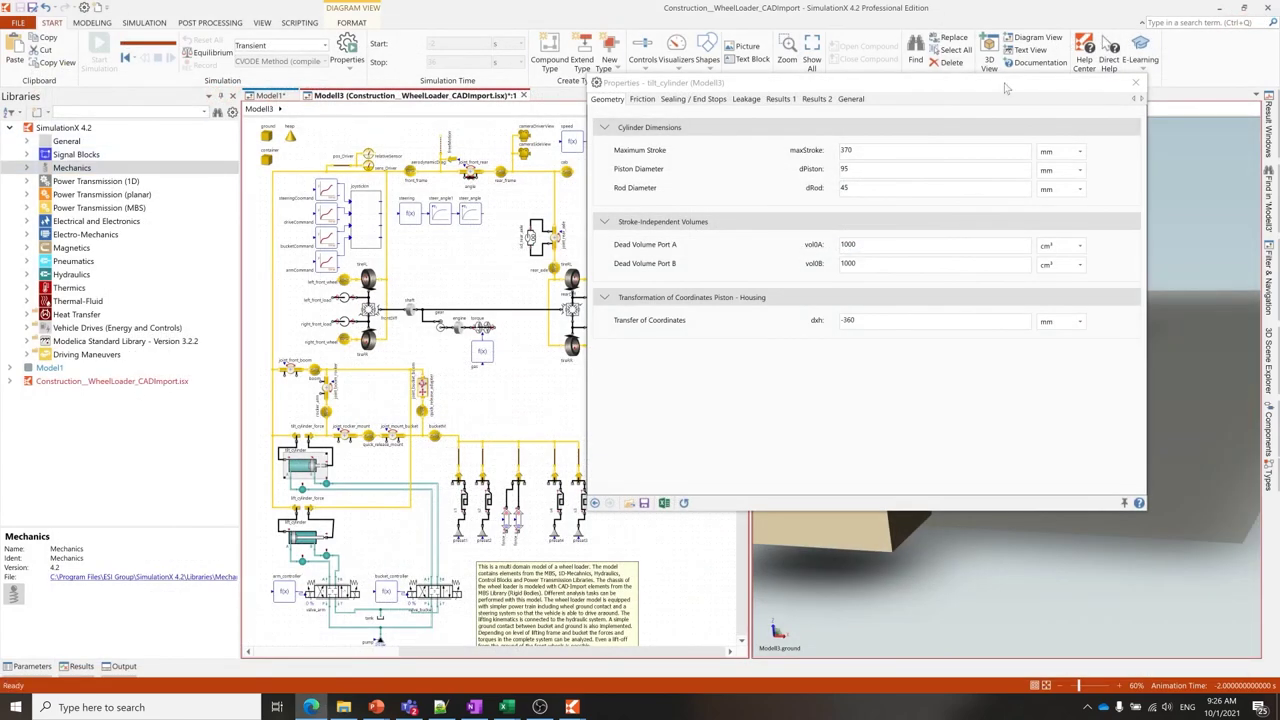
{"action": "left_click", "coordinate": [1135, 85]}
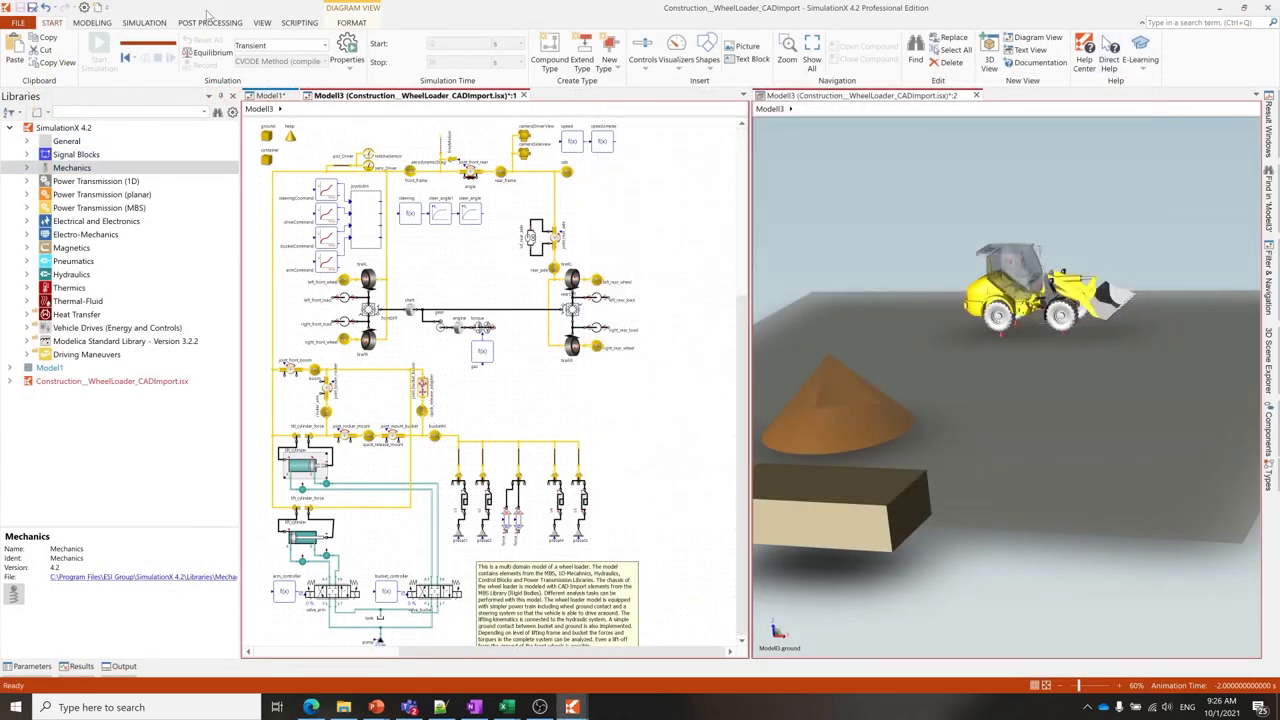
{"action": "left_click", "coordinate": [20, 23]}
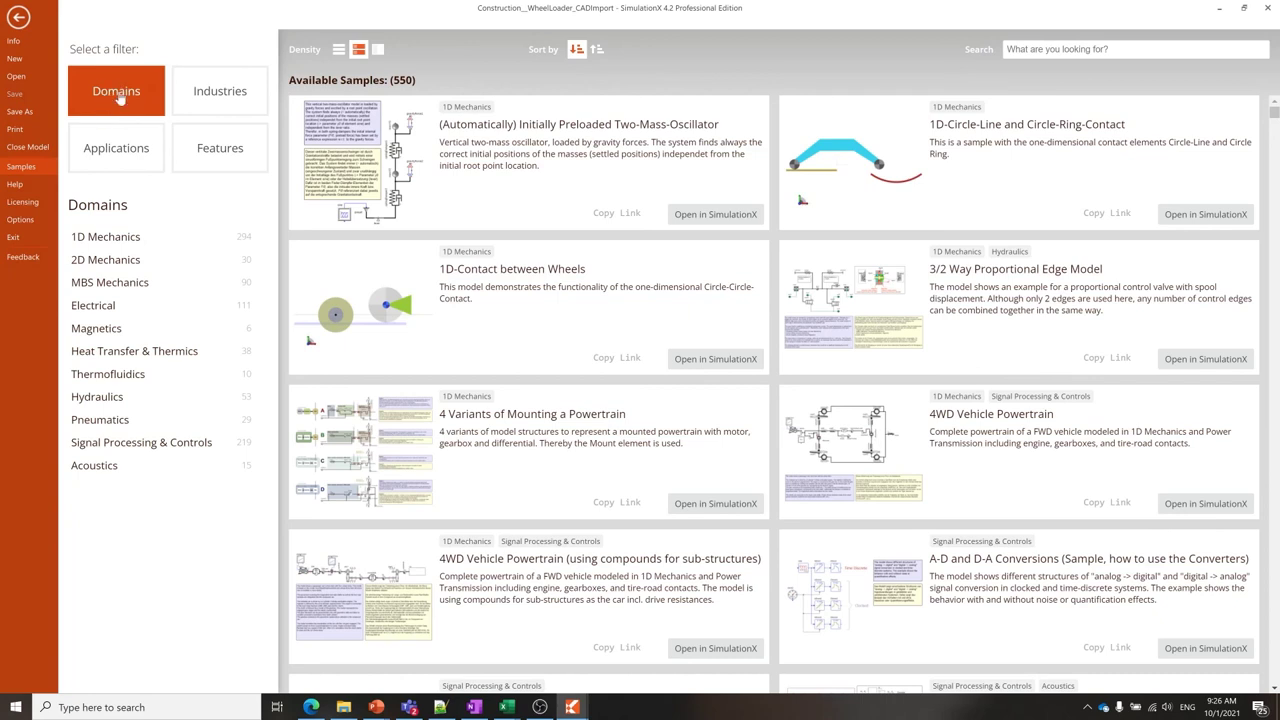
Filter FILE > Samples by Industries > Automotive & Ground Transportation, browse them, then return to the model.
{"action": "left_click", "coordinate": [230, 100]}
{"action": "left_click", "coordinate": [136, 157]}
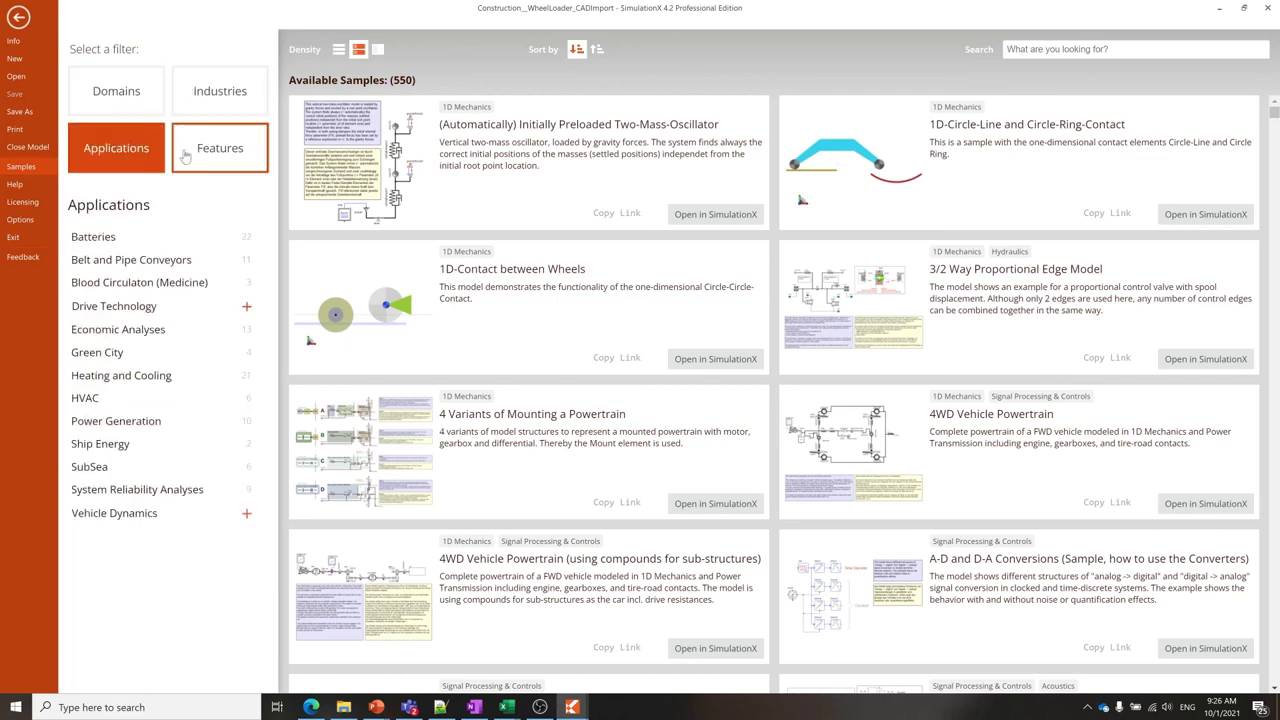
{"action": "left_click", "coordinate": [212, 92]}
{"action": "left_click", "coordinate": [152, 262]}
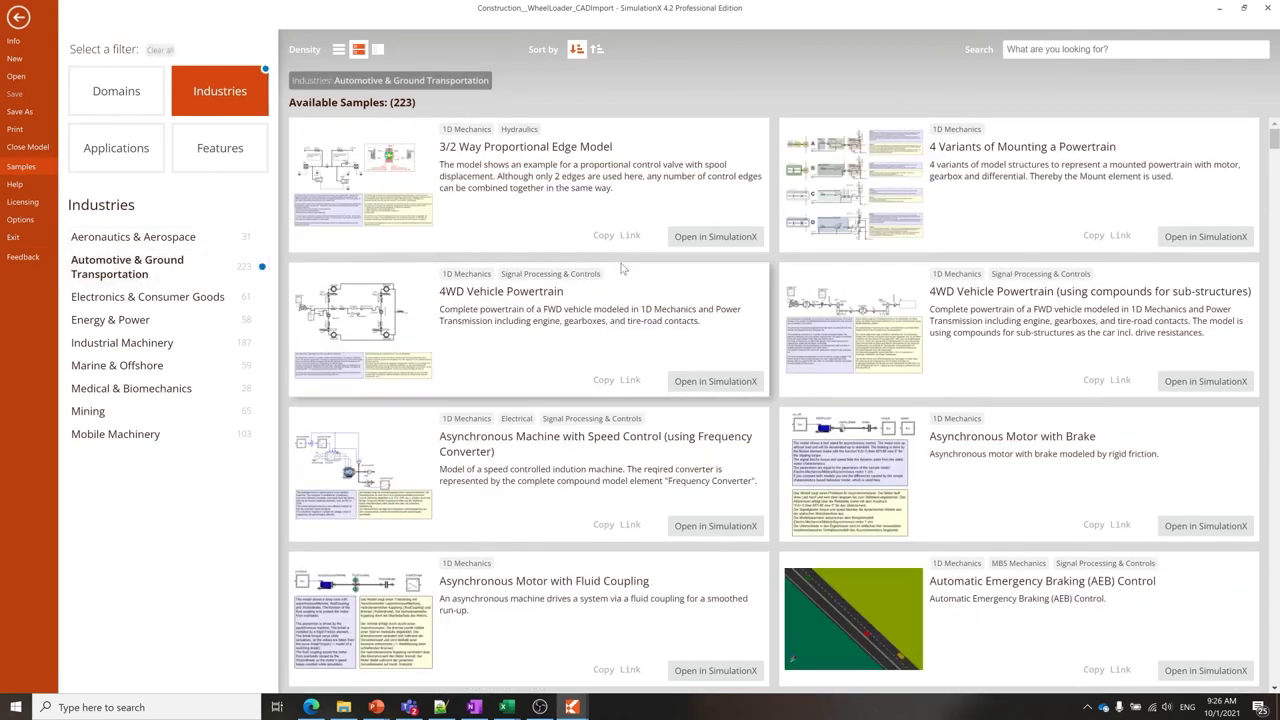
{"action": "scroll", "coordinate": [612, 292], "scroll_direction": "down", "scroll_amount": 1}
{"action": "scroll", "coordinate": [612, 292], "scroll_direction": "down", "scroll_amount": 5}
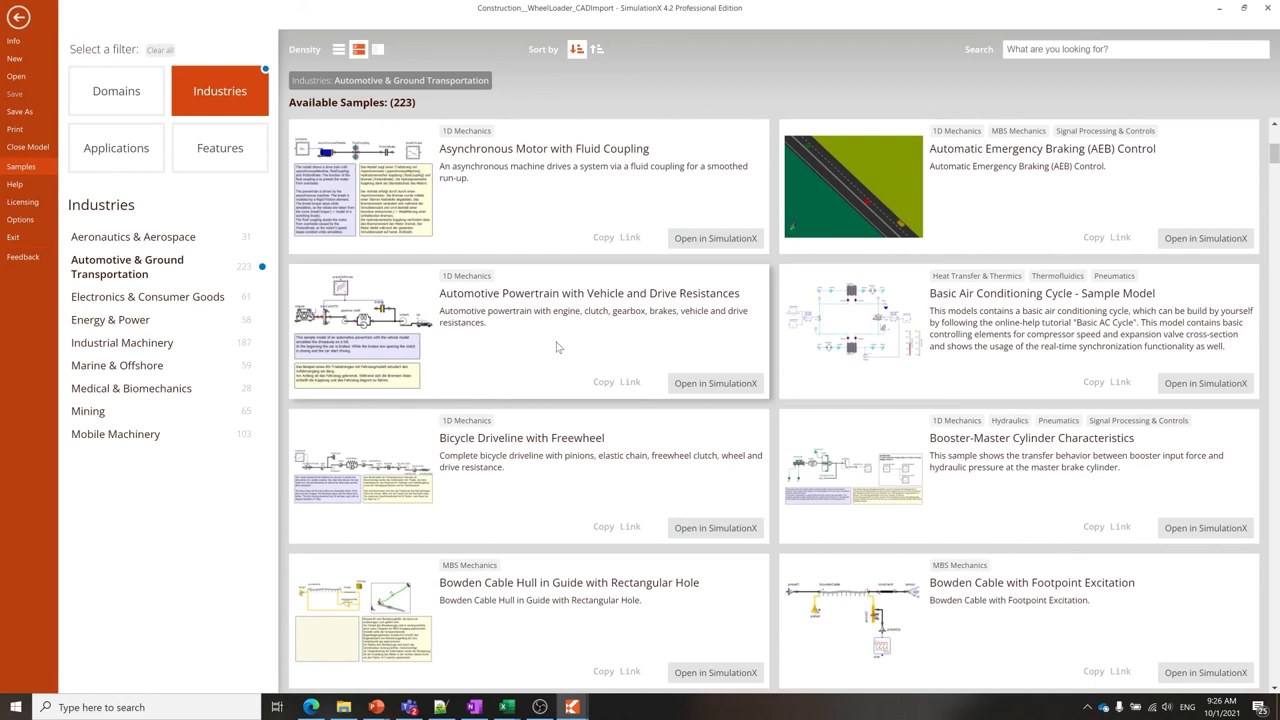
{"action": "scroll", "coordinate": [587, 342], "scroll_direction": "down", "scroll_amount": 4}
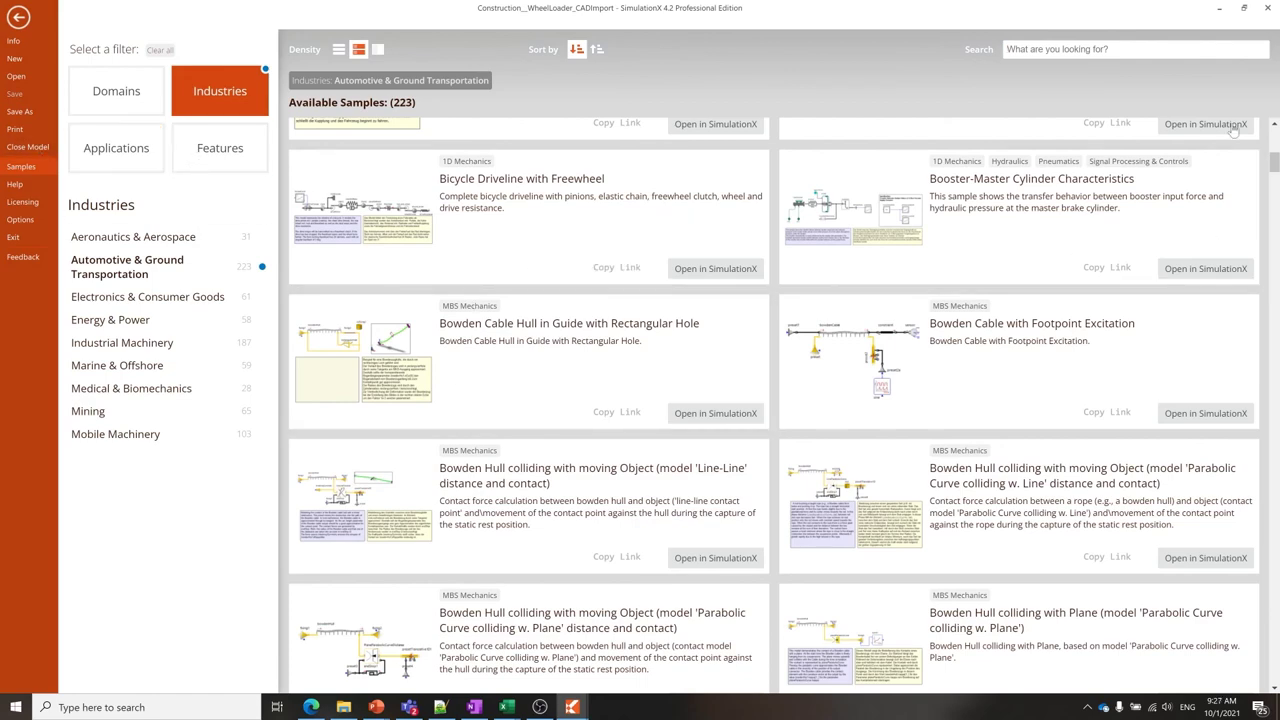
{"action": "left_click", "coordinate": [20, 27]}
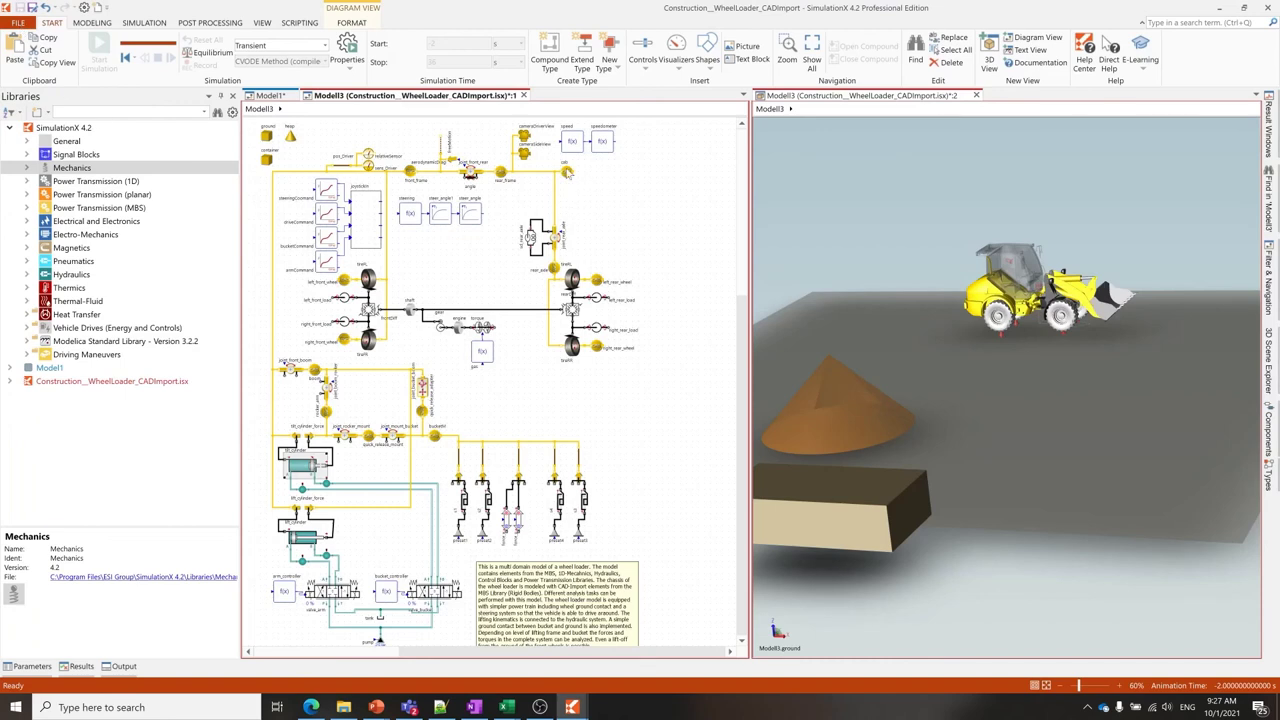